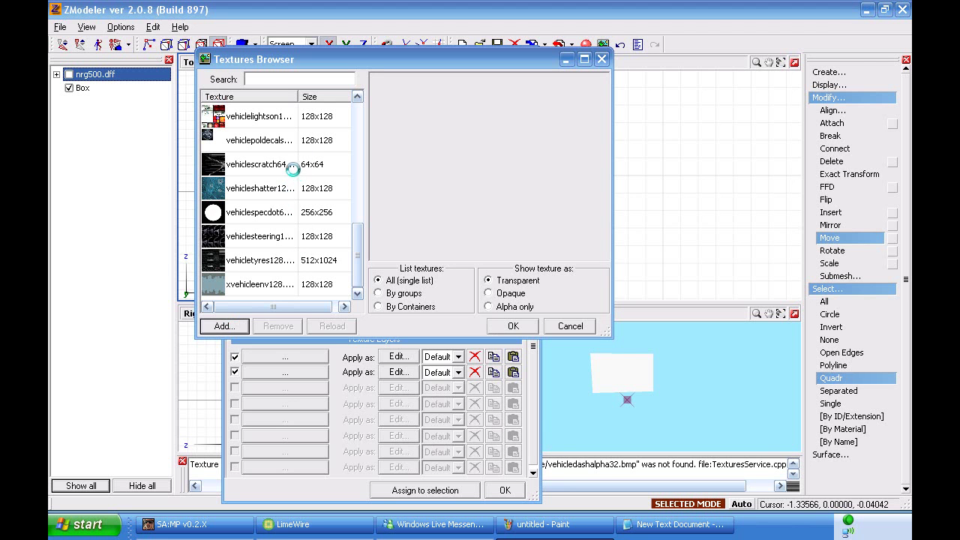
Add the licens_neon image from the Desktop as a texture and use it on the material's first texture layer.
{"action": "left_click", "coordinate": [427, 132]}
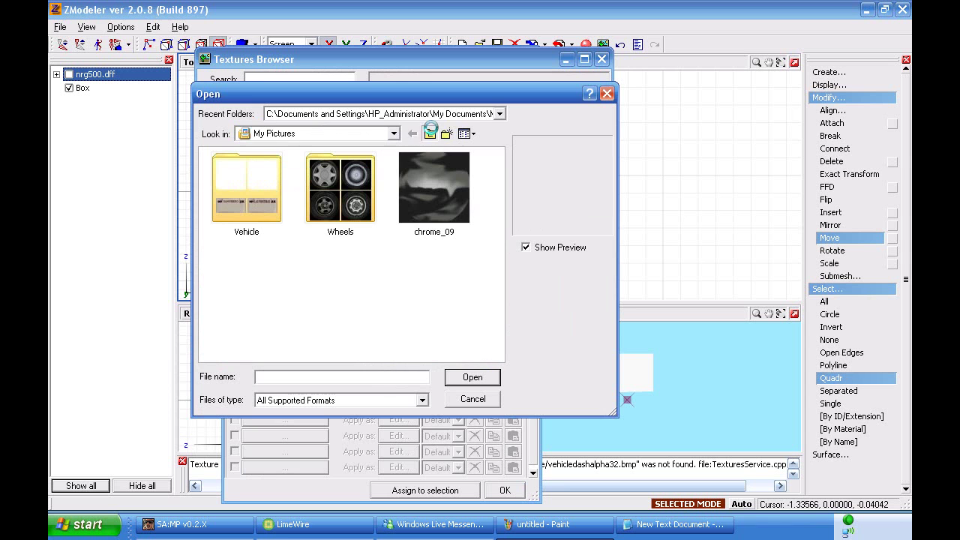
{"action": "left_click", "coordinate": [428, 132]}
{"action": "left_click", "coordinate": [427, 132]}
{"action": "left_click", "coordinate": [427, 132]}
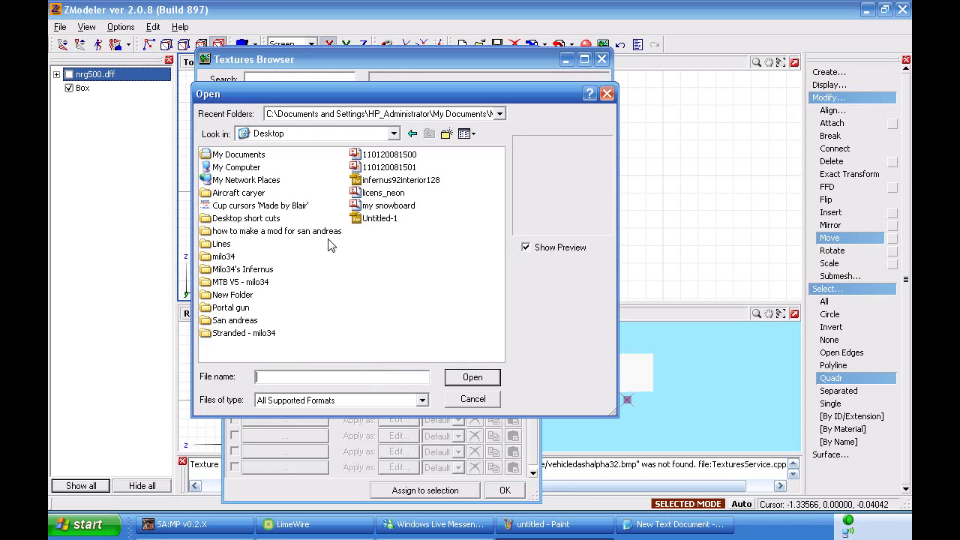
{"action": "double_click", "coordinate": [369, 194]}
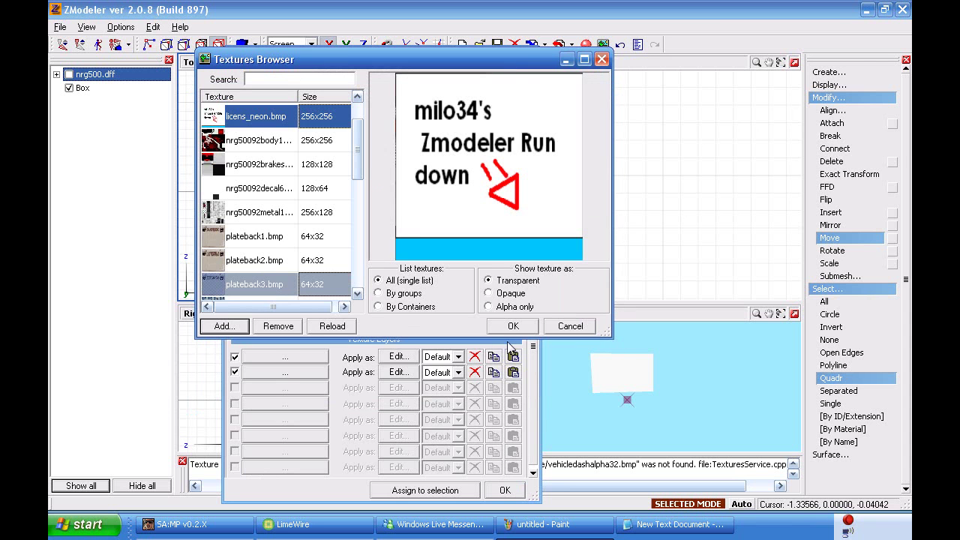
{"action": "left_click", "coordinate": [513, 327]}
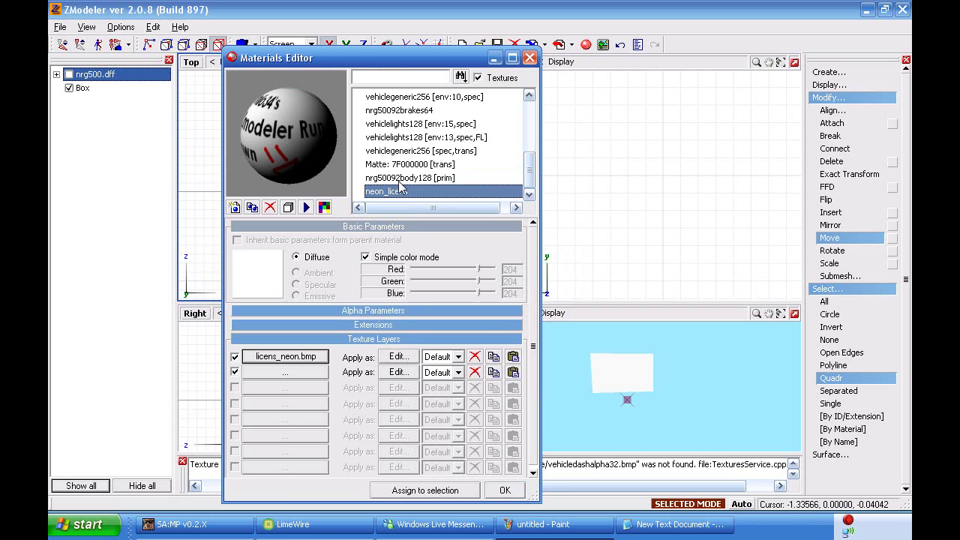
Enable Specular Highlight on the neon_licens material with a strength of 73 and close the materials editor.
{"action": "left_click", "coordinate": [367, 323]}
{"action": "left_click", "coordinate": [250, 358]}
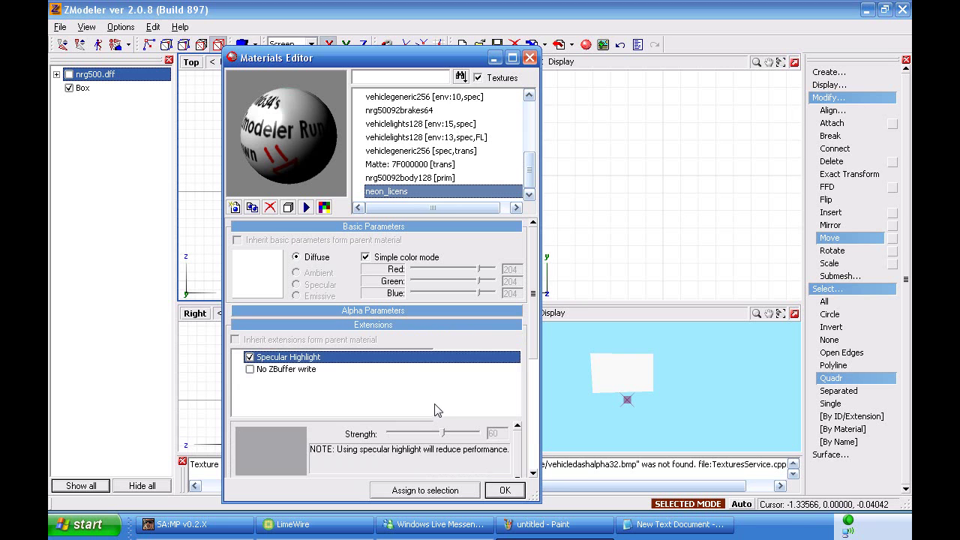
{"action": "left_click_drag", "start_coordinate": [443, 435], "coordinate": [455, 435]}
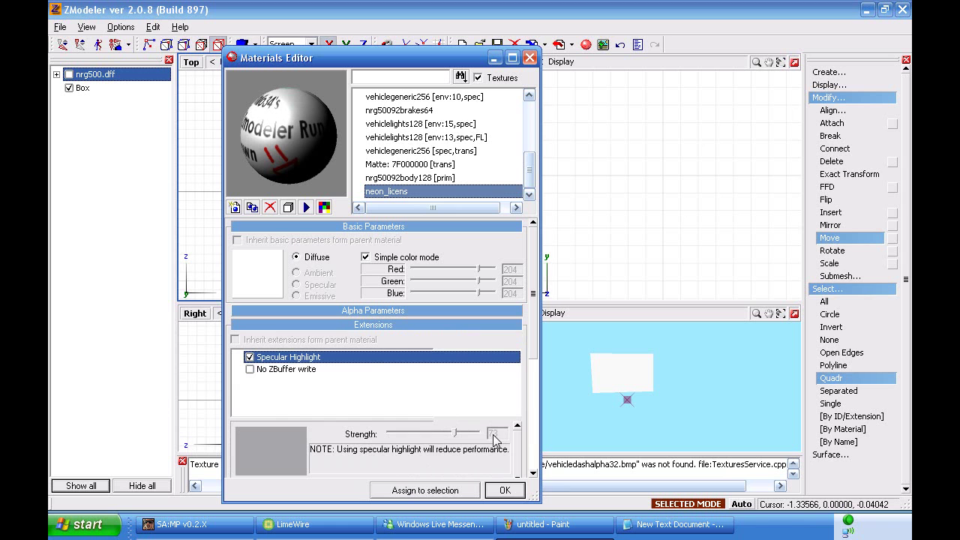
{"action": "left_click", "coordinate": [518, 489]}
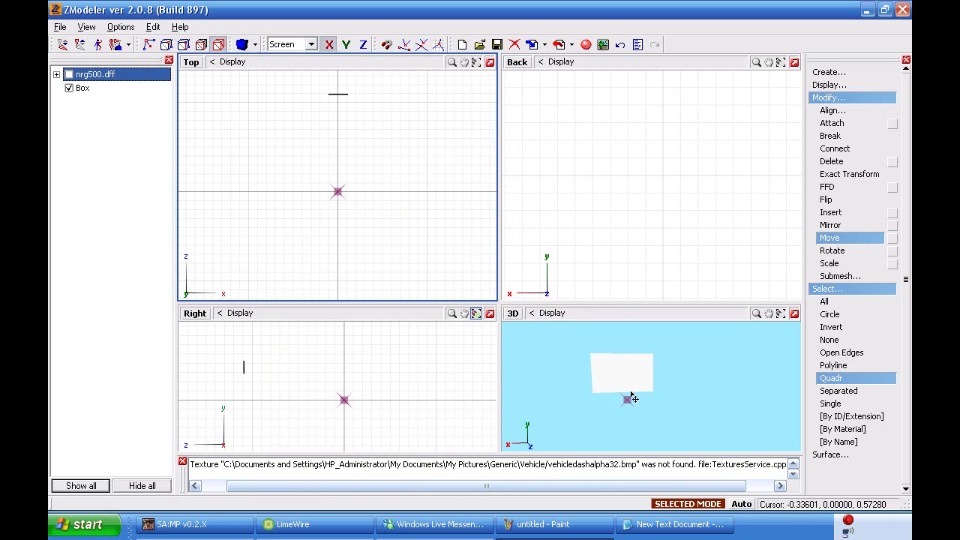
Turn off selected mode and set the material of the box's polygons to neon_licens in its properties.
{"action": "middle_click_drag", "start_coordinate": [590, 376], "coordinate": [615, 386]}
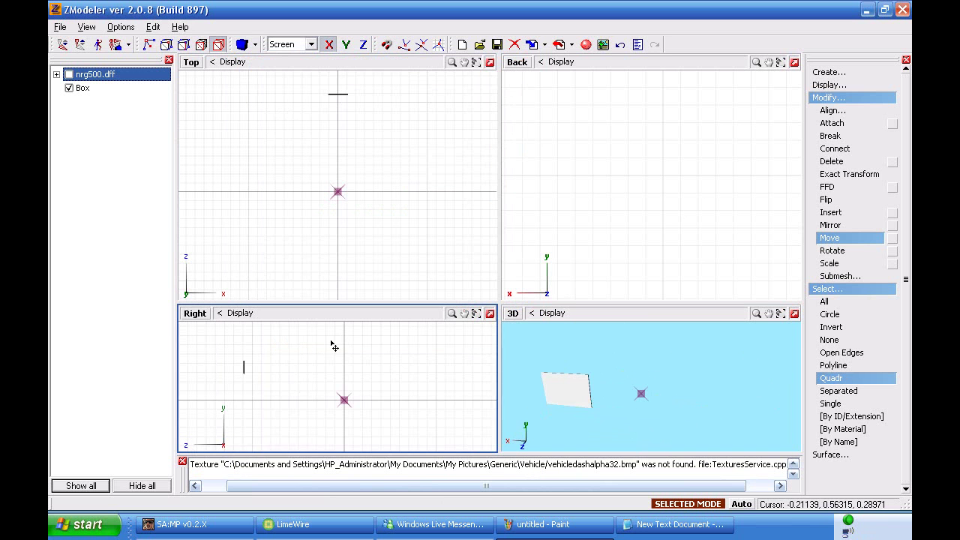
{"action": "scroll", "coordinate": [221, 381], "scroll_direction": "up", "scroll_amount": 5}
{"action": "scroll", "coordinate": [337, 349], "scroll_direction": "up", "scroll_amount": 5}
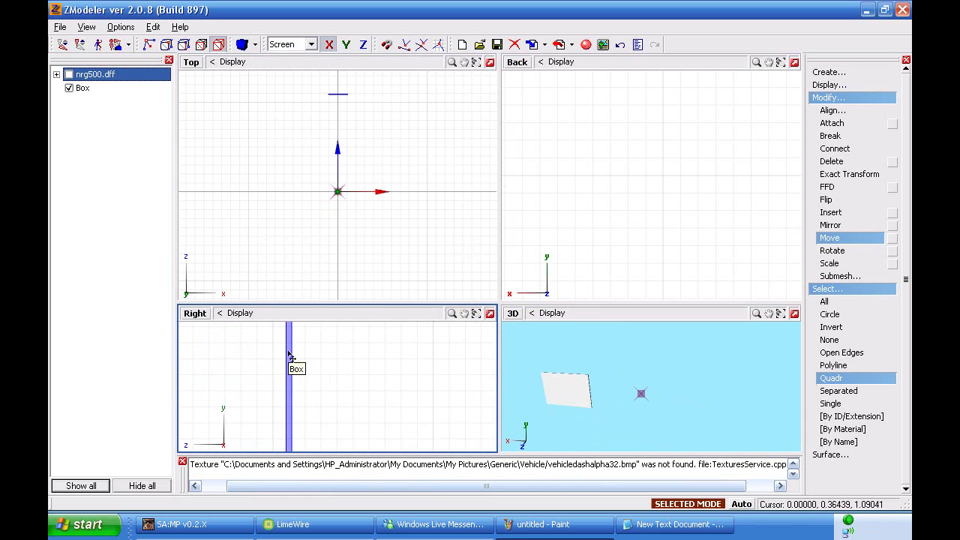
{"action": "left_click", "coordinate": [291, 358]}
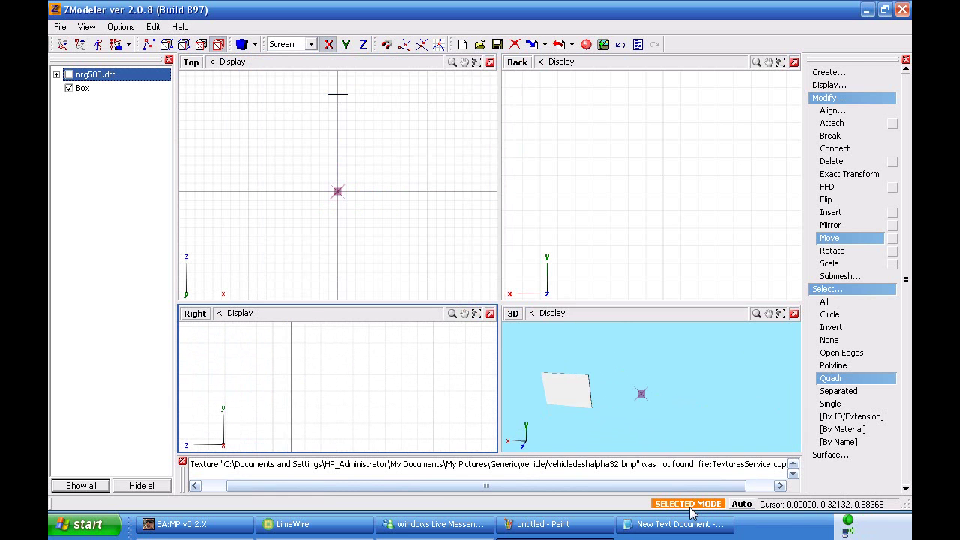
{"action": "left_click", "coordinate": [289, 397]}
{"action": "right_click", "coordinate": [289, 397]}
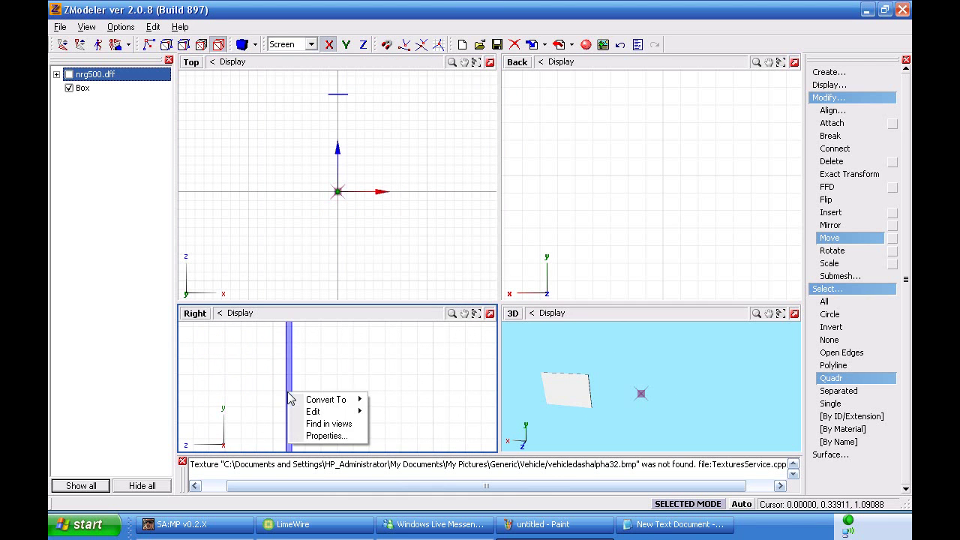
{"action": "left_click", "coordinate": [330, 435]}
{"action": "left_click", "coordinate": [310, 272]}
{"action": "left_click", "coordinate": [180, 273]}
{"action": "left_click", "coordinate": [351, 328]}
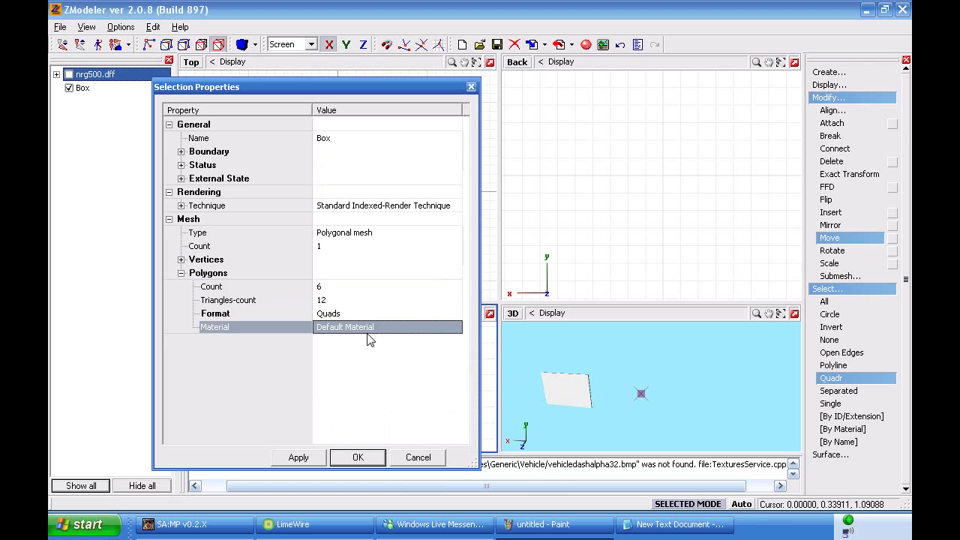
{"action": "left_click", "coordinate": [176, 276]}
{"action": "left_click", "coordinate": [333, 328]}
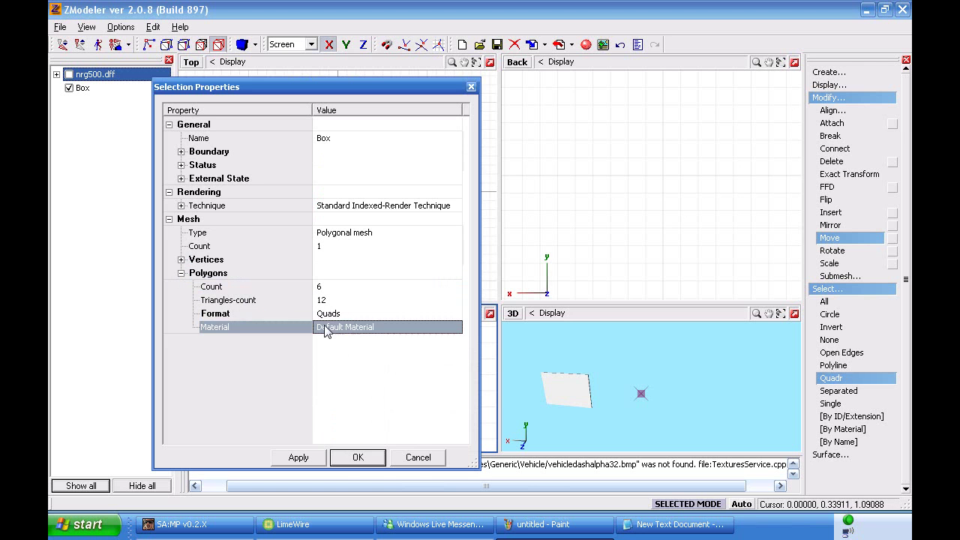
{"action": "left_click", "coordinate": [363, 330]}
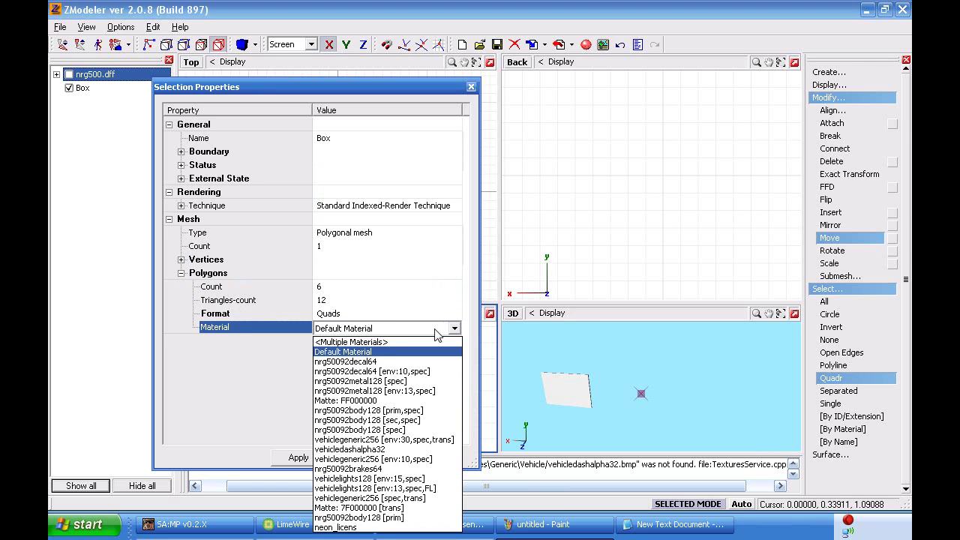
{"action": "left_click", "coordinate": [344, 527]}
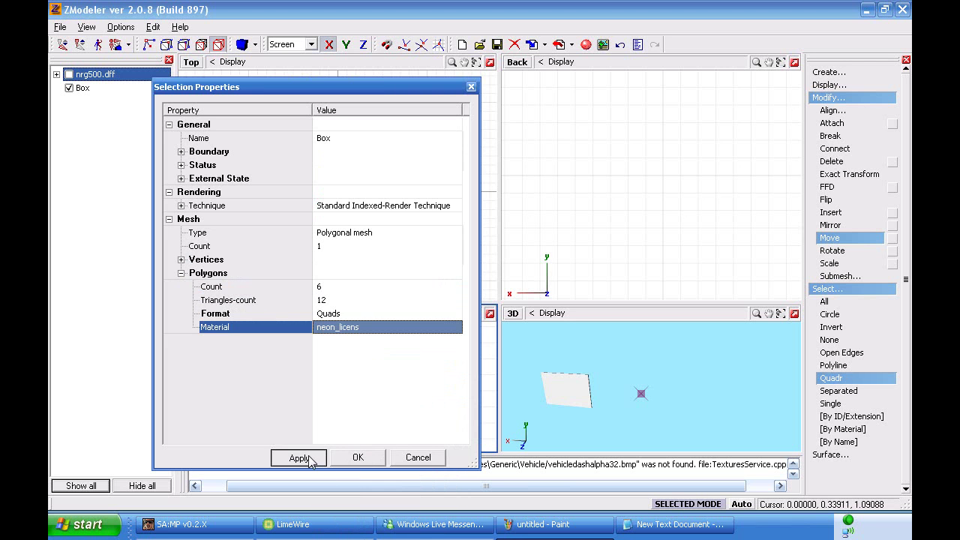
{"action": "left_click", "coordinate": [365, 457]}
{"action": "mouse_move", "coordinate": [543, 405]}
{"action": "middle_mouse_down"}
{"action": "mouse_move", "coordinate": [593, 395]}
{"action": "mouse_move", "coordinate": [560, 400]}
{"action": "middle_mouse_up"}
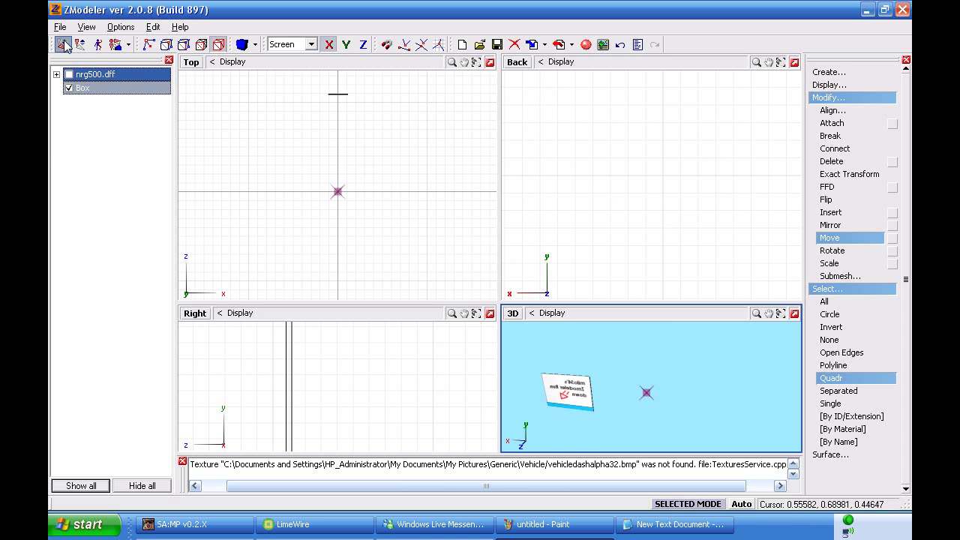
{"action": "left_click", "coordinate": [69, 74]}
{"action": "left_click", "coordinate": [69, 74]}
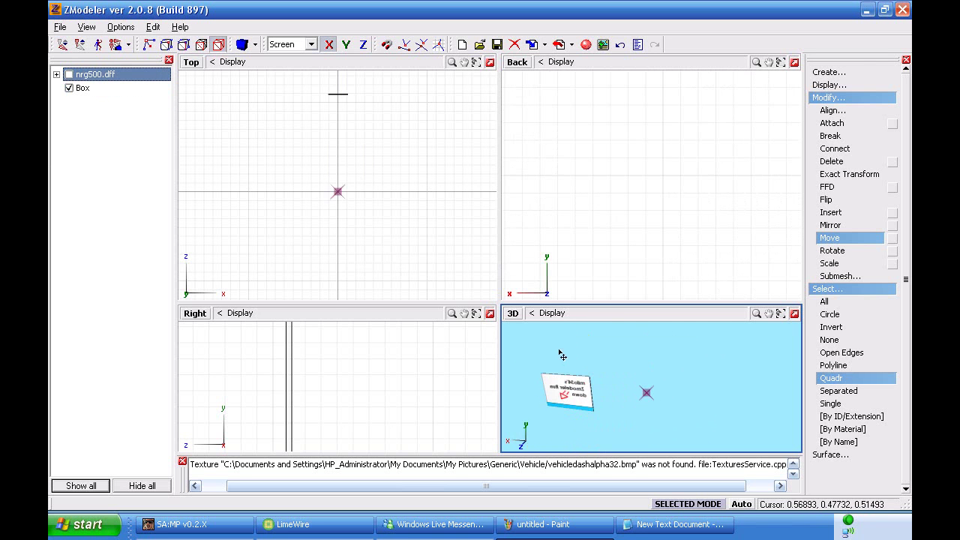
{"action": "mouse_move", "coordinate": [561, 356]}
{"action": "middle_mouse_down"}
{"action": "mouse_move", "coordinate": [570, 381]}
{"action": "mouse_move", "coordinate": [537, 360]}
{"action": "mouse_move", "coordinate": [559, 338]}
{"action": "mouse_move", "coordinate": [617, 352]}
{"action": "middle_mouse_up"}
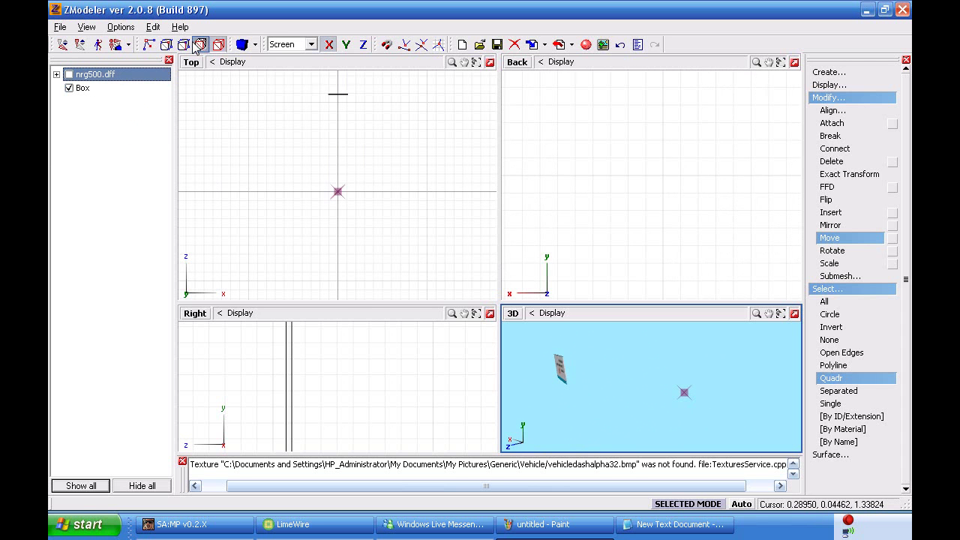
Duplicate the whole textured box with the Copy tool and leave only the second box visible.
{"action": "left_click", "coordinate": [828, 72]}
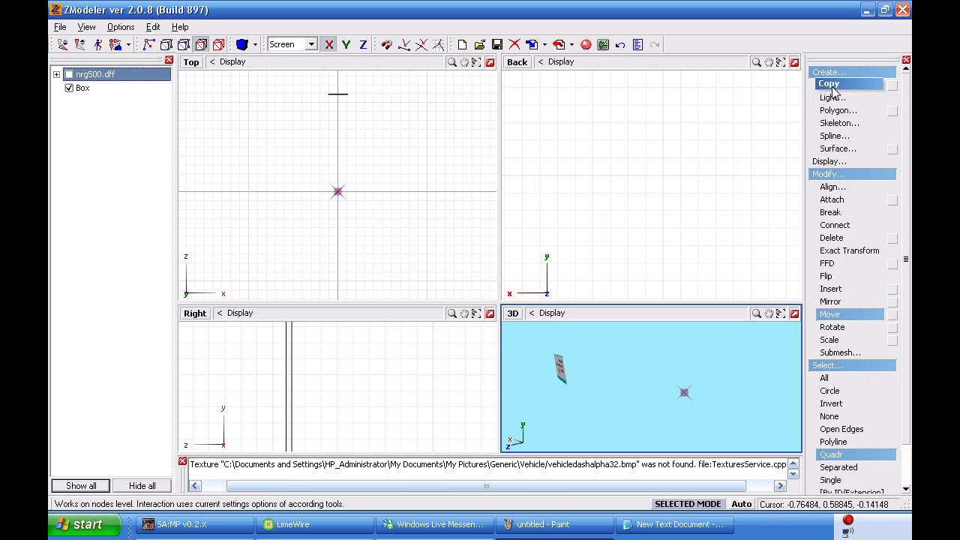
{"action": "left_click", "coordinate": [830, 85]}
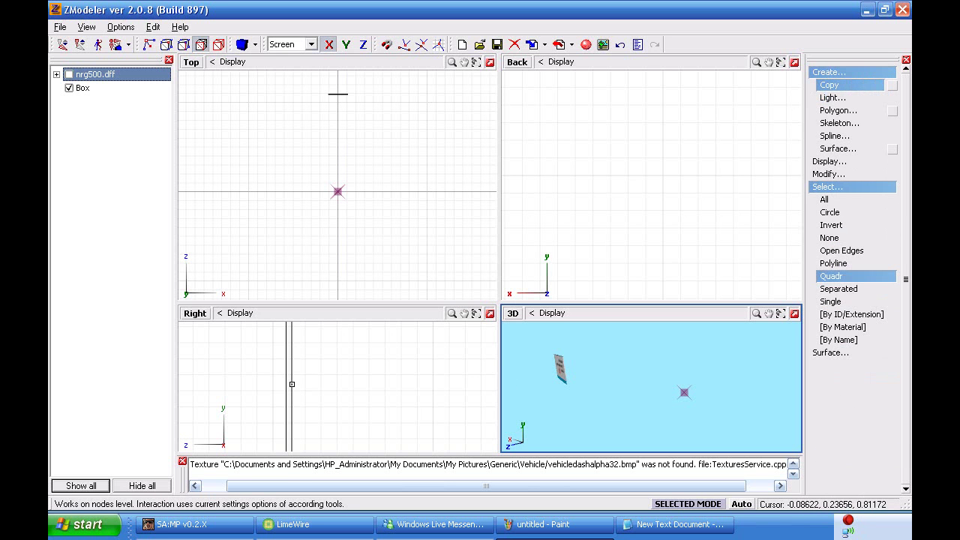
{"action": "left_click", "coordinate": [292, 384]}
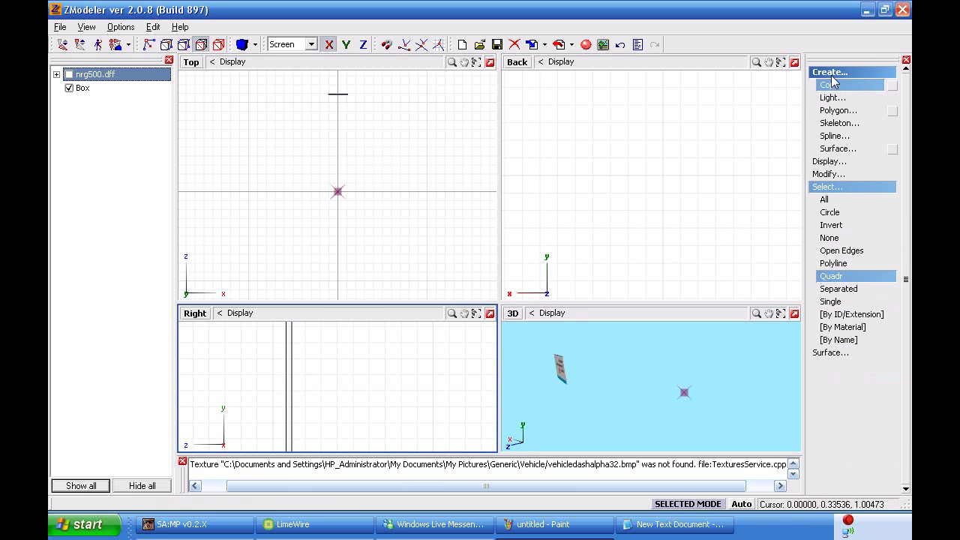
{"action": "left_click", "coordinate": [218, 44]}
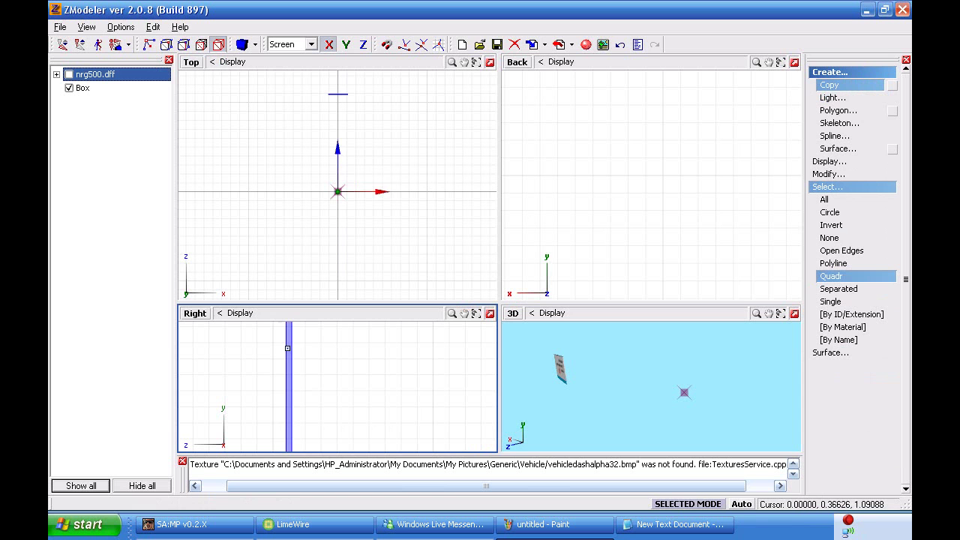
{"action": "left_click", "coordinate": [292, 348]}
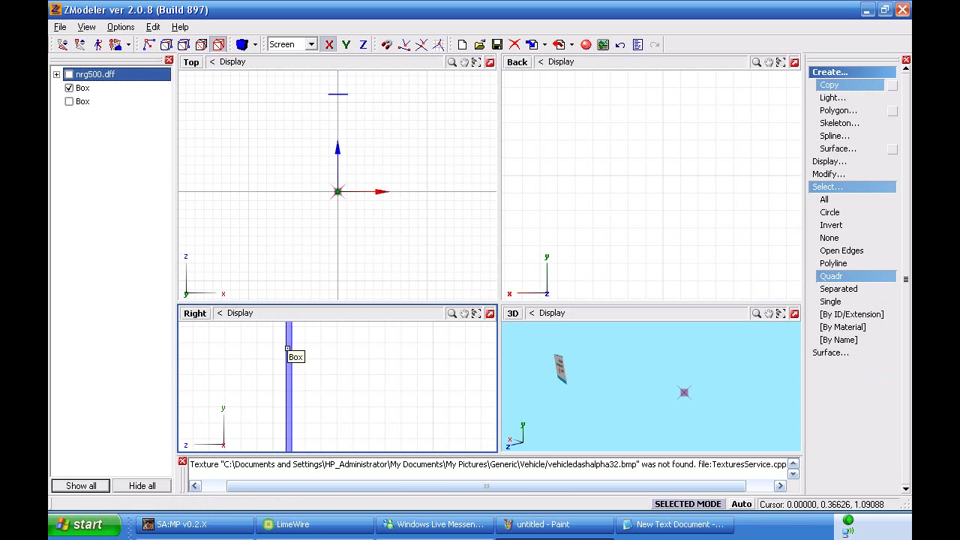
{"action": "left_click", "coordinate": [70, 89]}
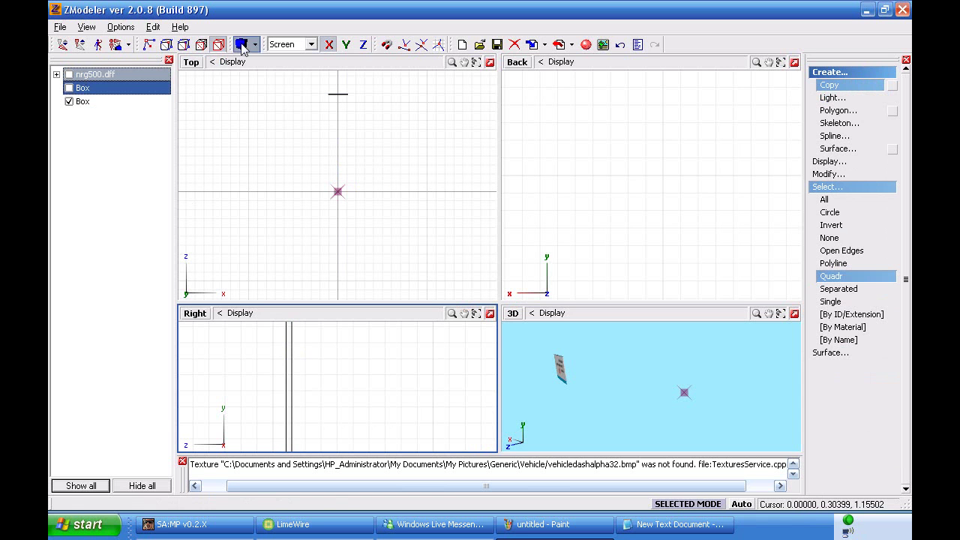
Turn on selected mode and remove the lettered +Z face of the visible box at polygon level.
{"action": "left_click", "coordinate": [854, 74]}
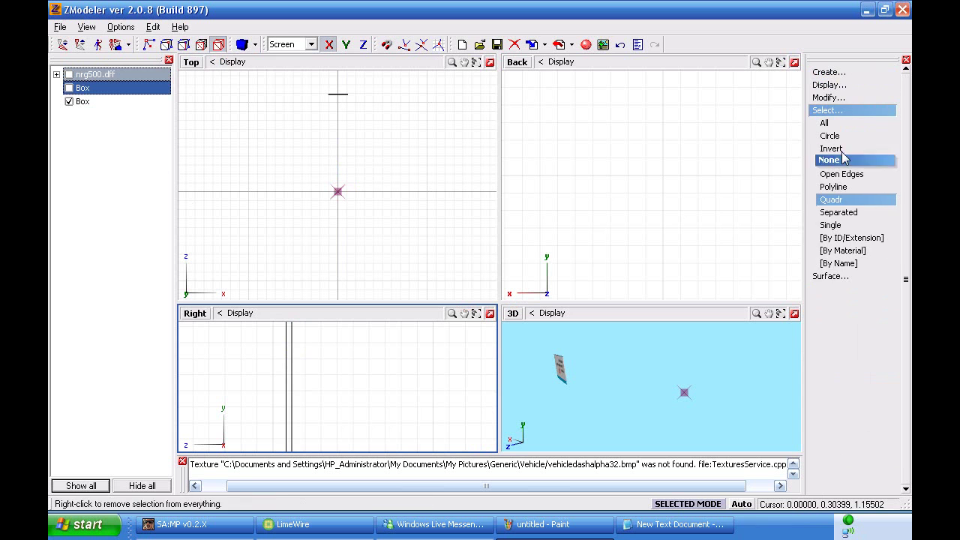
{"action": "left_click", "coordinate": [202, 45]}
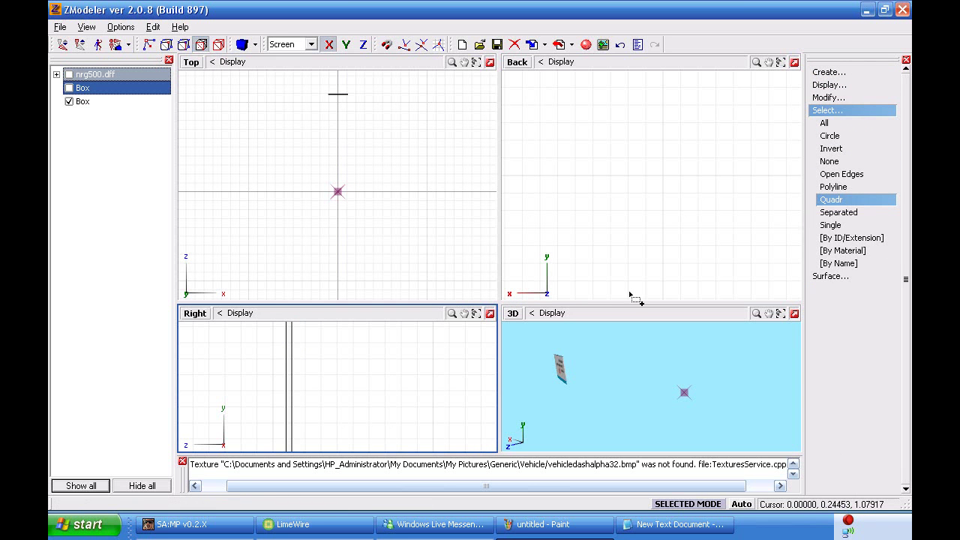
{"action": "left_click", "coordinate": [687, 504]}
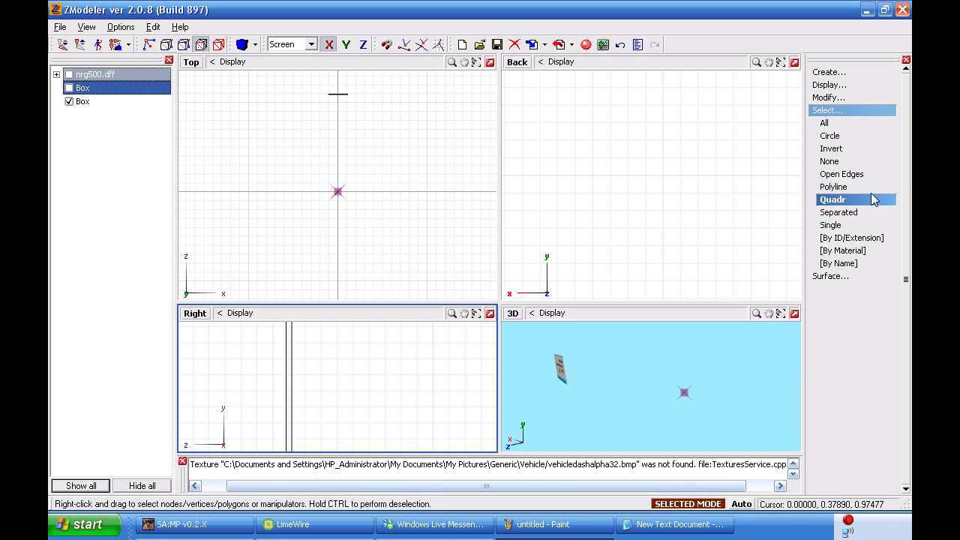
{"action": "left_click", "coordinate": [890, 110]}
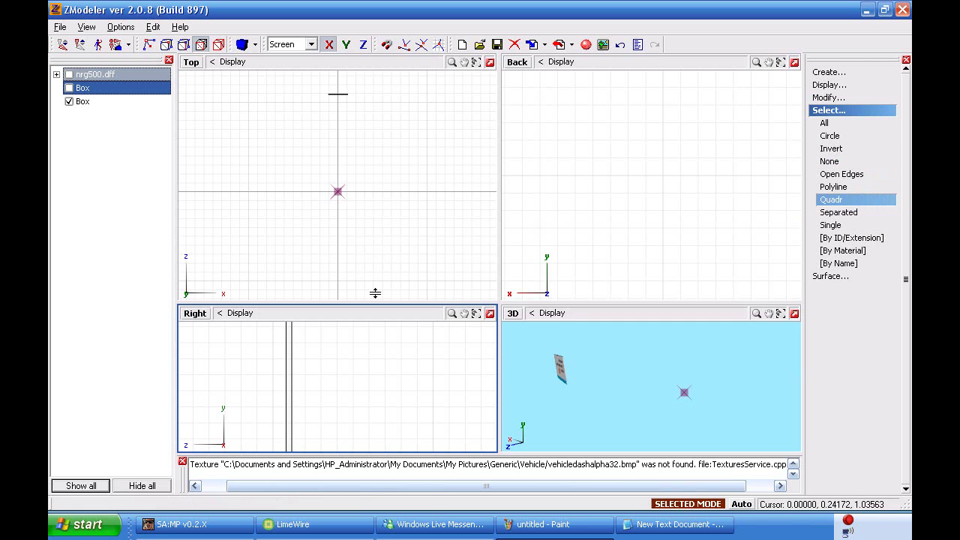
{"action": "left_click", "coordinate": [288, 361]}
{"action": "scroll", "coordinate": [286, 366], "scroll_direction": "up", "scroll_amount": 5}
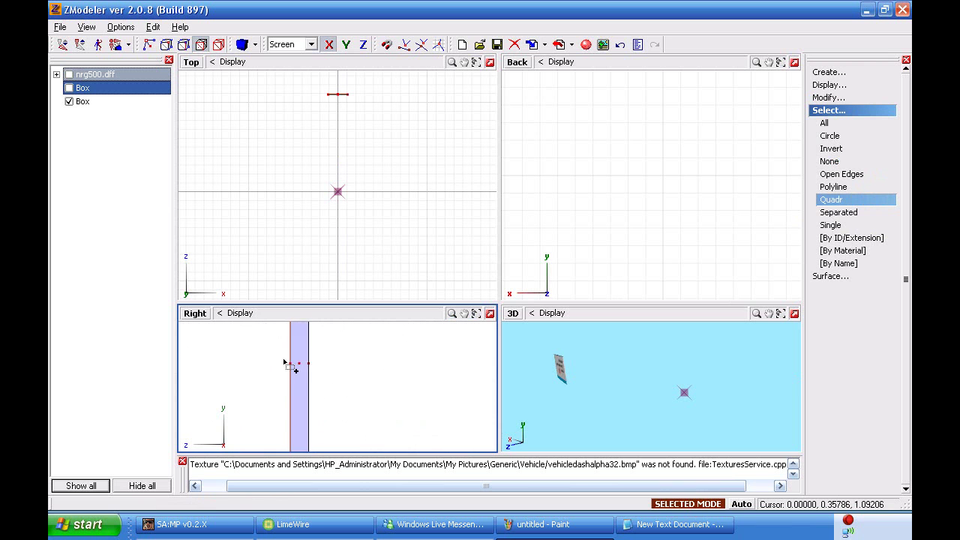
{"action": "middle_click_drag", "start_coordinate": [586, 365], "coordinate": [608, 364]}
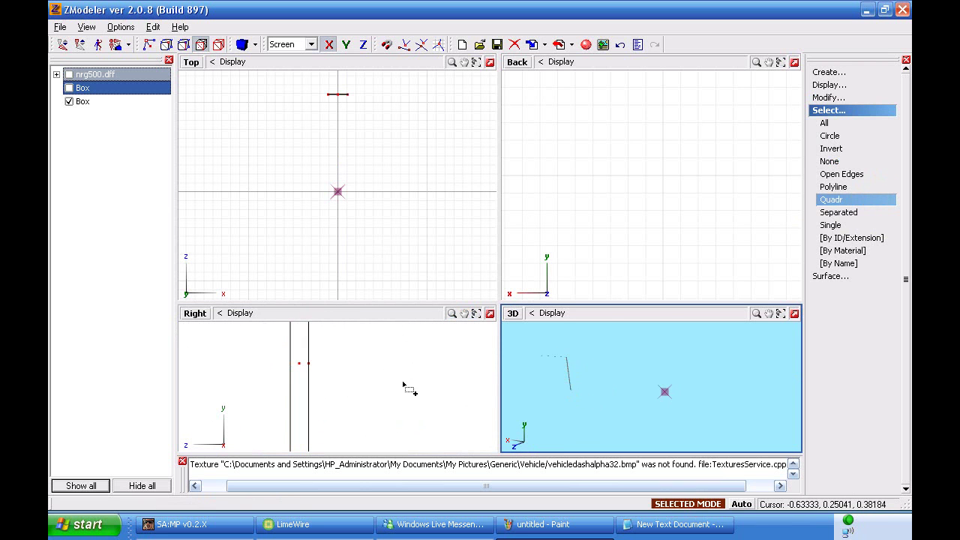
{"action": "middle_click_drag", "start_coordinate": [606, 377], "coordinate": [578, 392]}
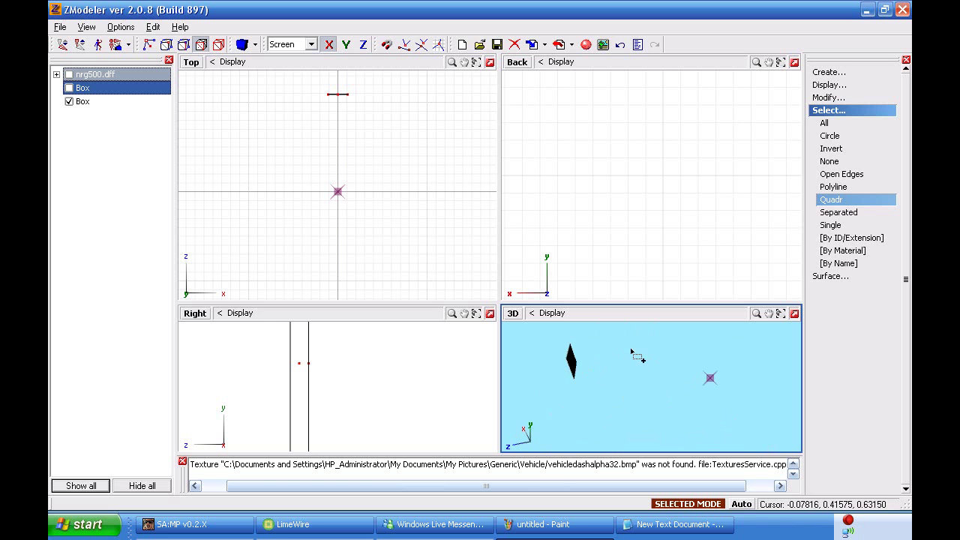
Create a new material in the materials editor and name it Black.
{"action": "left_click", "coordinate": [584, 45]}
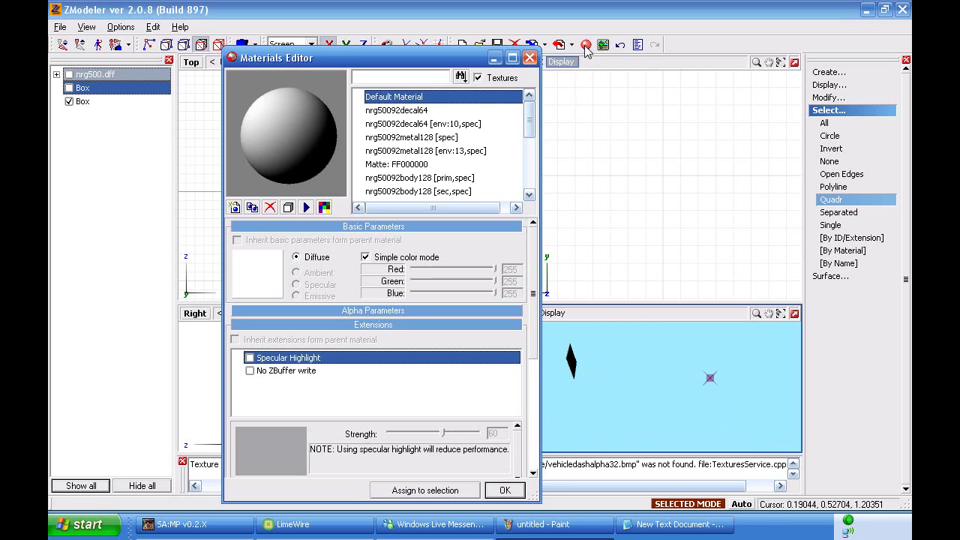
{"action": "left_click_drag", "start_coordinate": [529, 119], "coordinate": [520, 203]}
{"action": "left_click", "coordinate": [442, 192]}
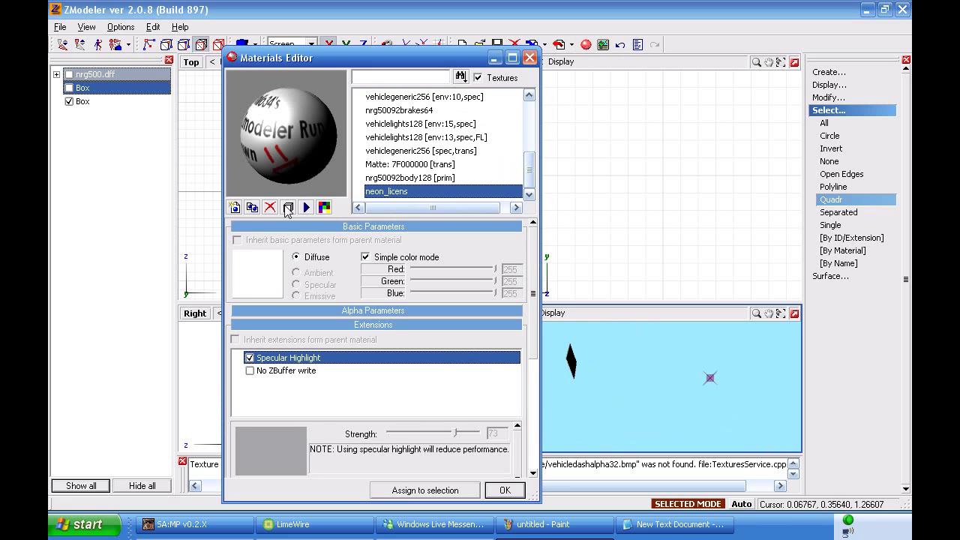
{"action": "left_click", "coordinate": [237, 210]}
{"action": "left_click", "coordinate": [425, 181]}
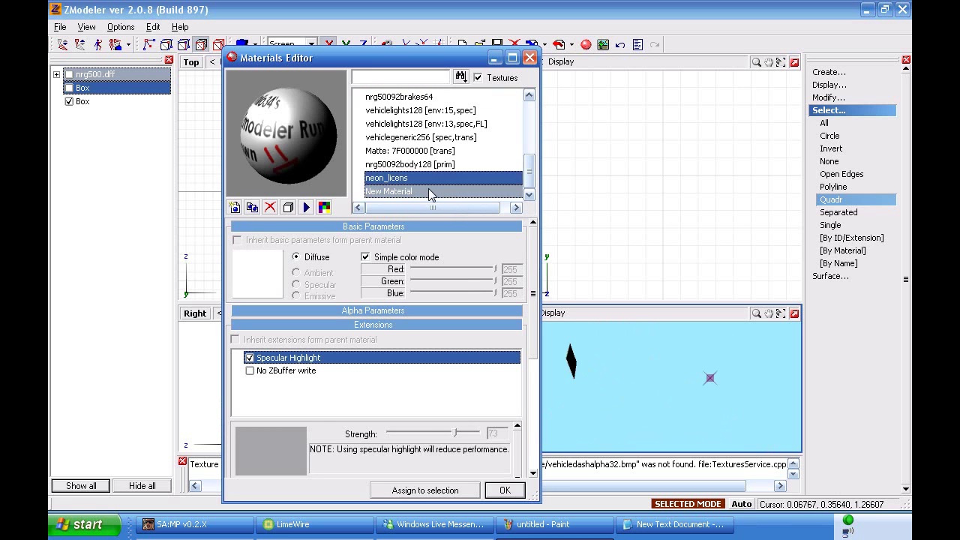
{"action": "double_click", "coordinate": [428, 189]}
{"action": "left_click_drag", "start_coordinate": [448, 191], "coordinate": [286, 177]}
{"action": "type", "text": "Black"}
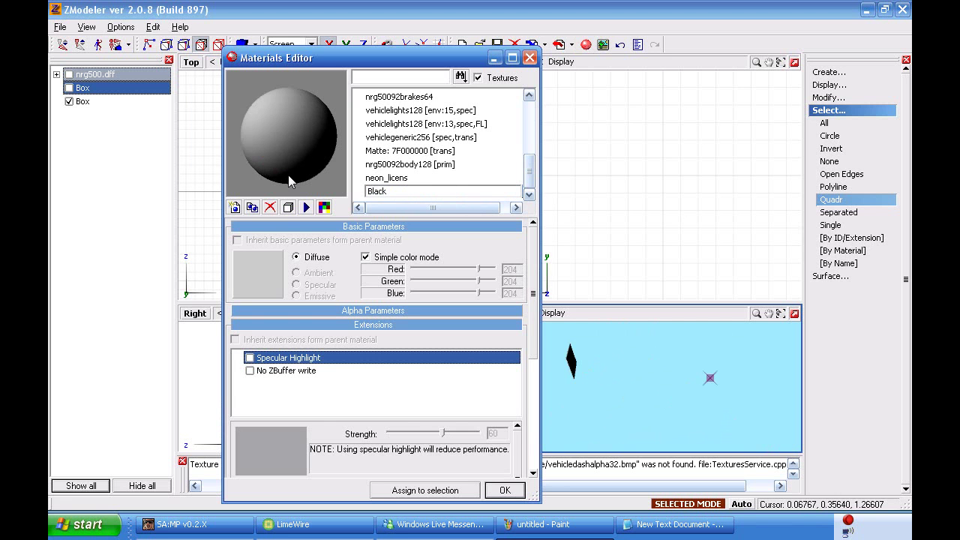
Set the new Black material's diffuse colour to black and rename the material black in lowercase.
{"action": "key", "text": "Return"}
{"action": "left_click", "coordinate": [384, 190]}
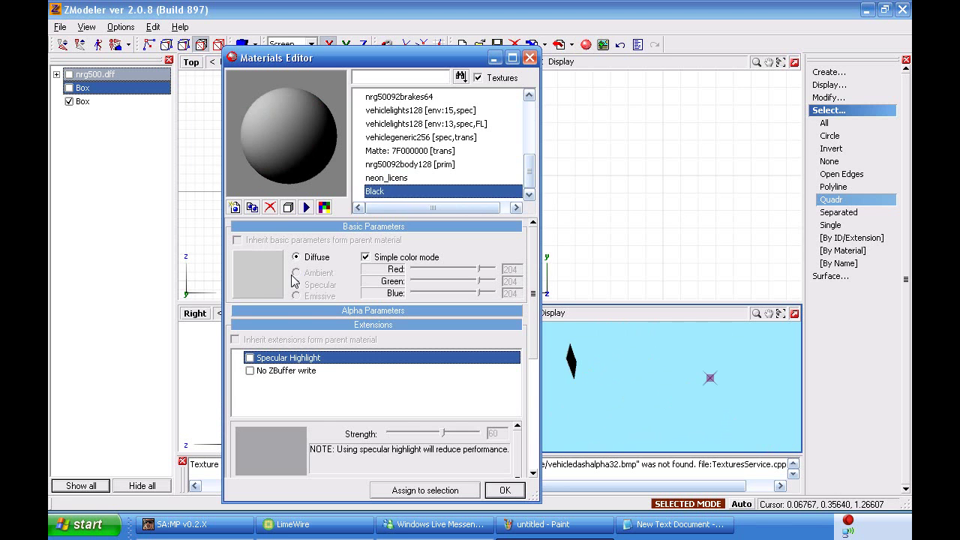
{"action": "left_click", "coordinate": [269, 289]}
{"action": "left_click", "coordinate": [228, 281]}
{"action": "left_click", "coordinate": [242, 382]}
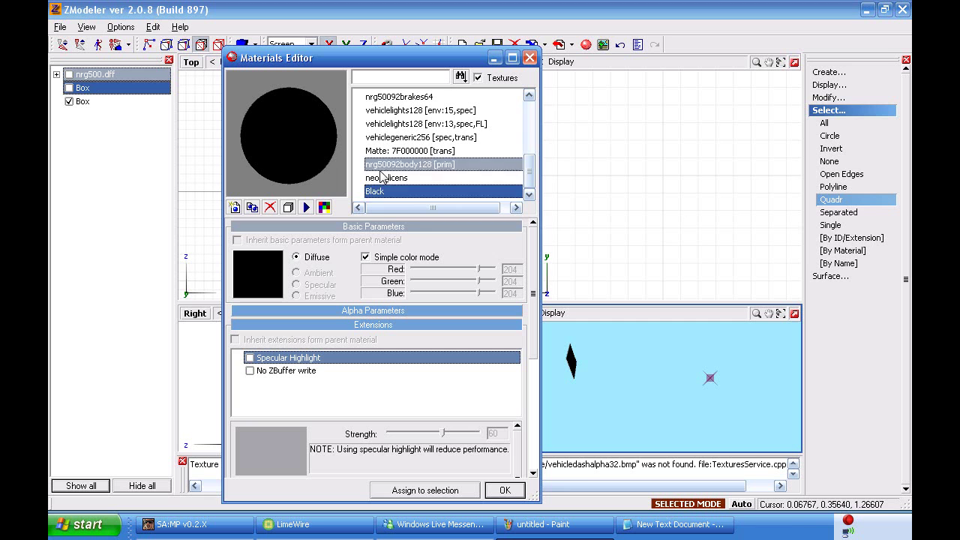
{"action": "left_click", "coordinate": [374, 192]}
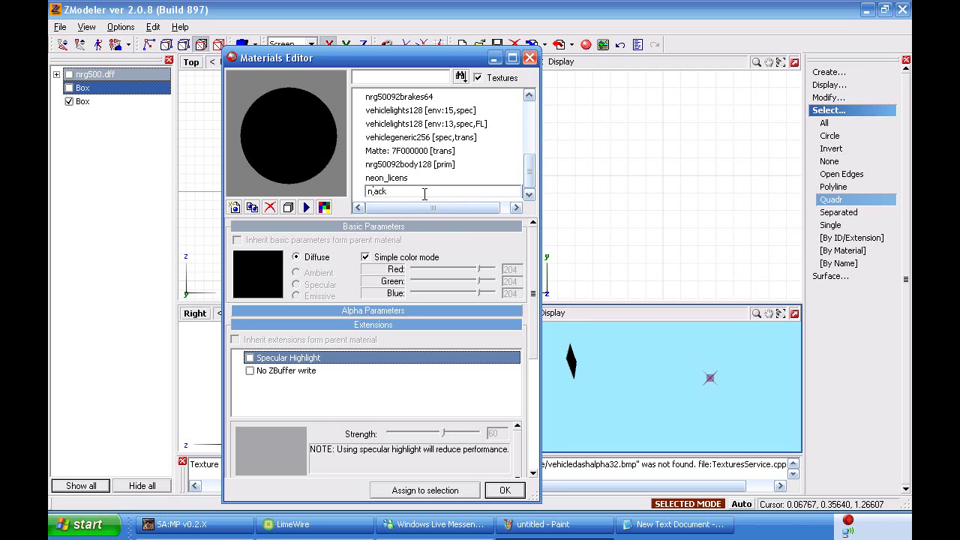
{"action": "key", "text": "Return"}
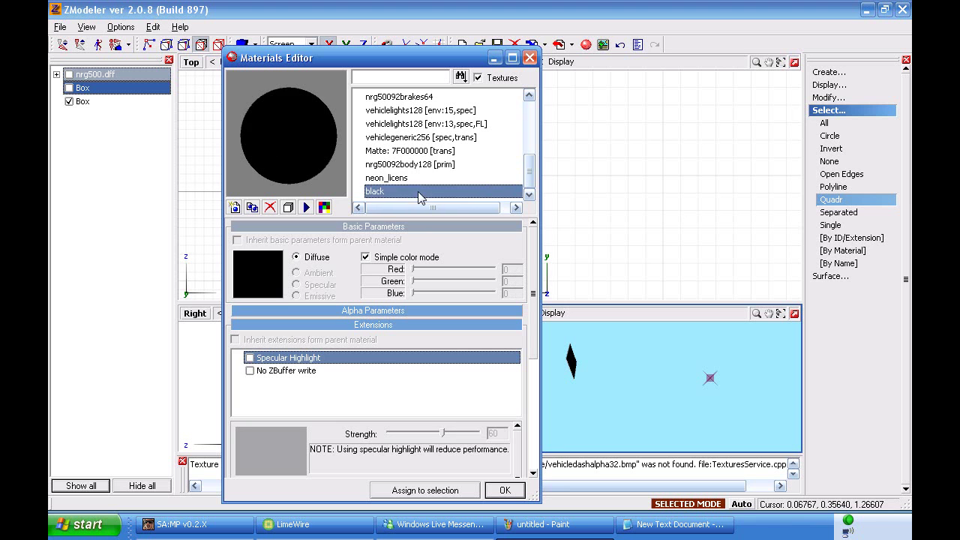
Load licens_neon.bmp into the first texture layer of the black material and close the materials editor.
{"action": "left_click", "coordinate": [418, 191]}
{"action": "left_click", "coordinate": [309, 325]}
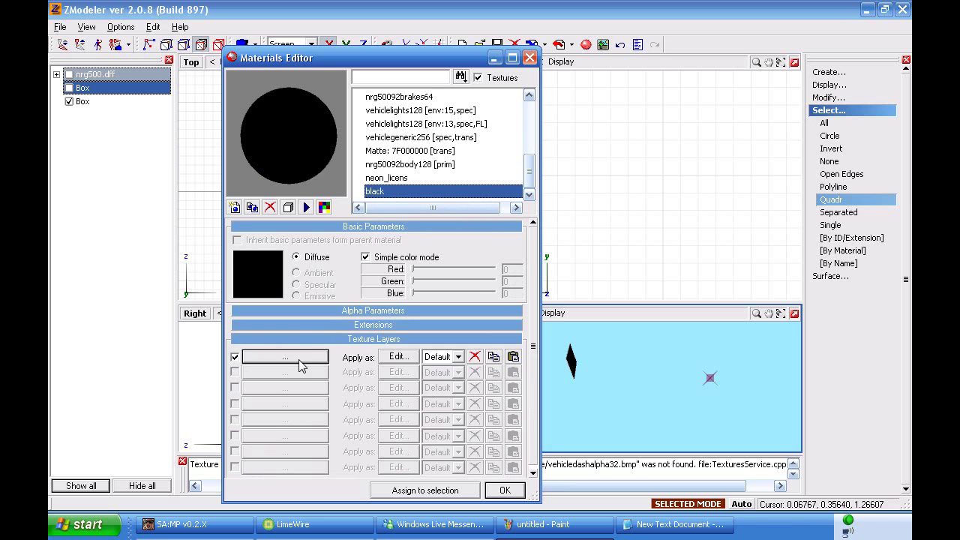
{"action": "left_click", "coordinate": [293, 358]}
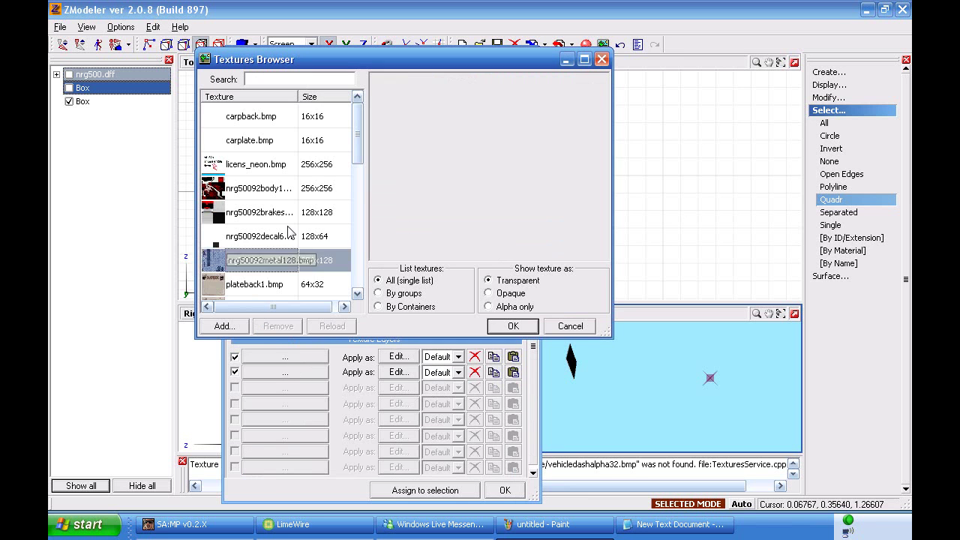
{"action": "left_click", "coordinate": [237, 167]}
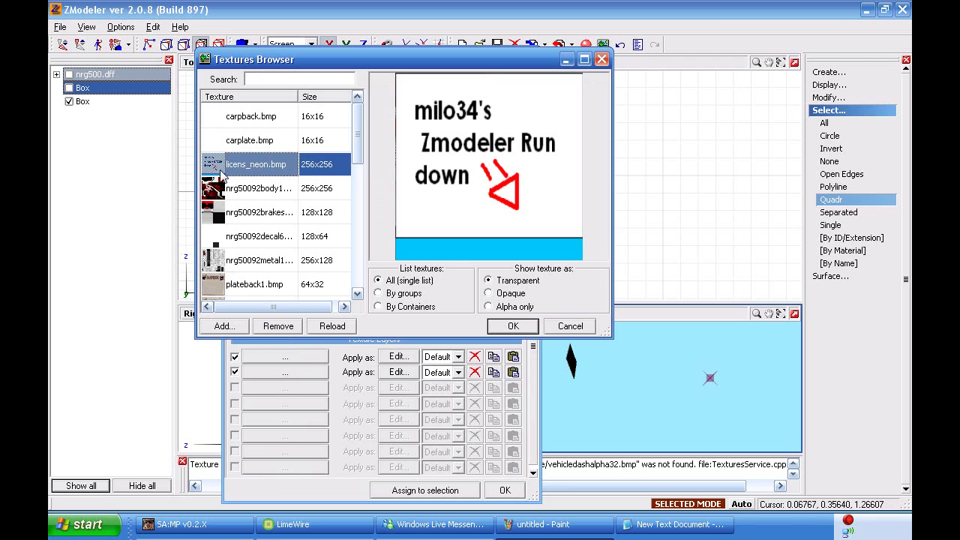
{"action": "left_click", "coordinate": [512, 326]}
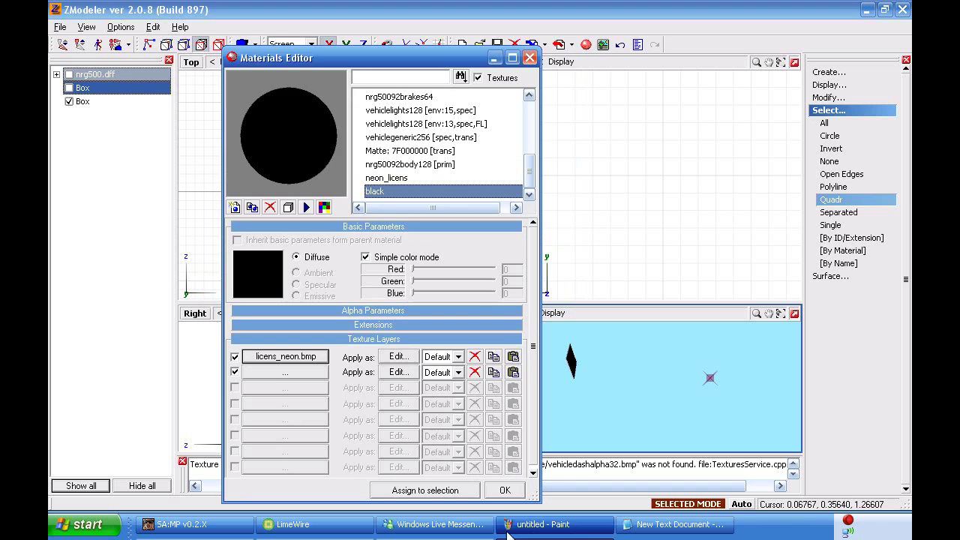
{"action": "left_click", "coordinate": [505, 489]}
Select the visible box at object level and set the material of its polygons to black in its properties.
{"action": "middle_click_drag", "start_coordinate": [576, 379], "coordinate": [536, 373]}
{"action": "left_click", "coordinate": [218, 45]}
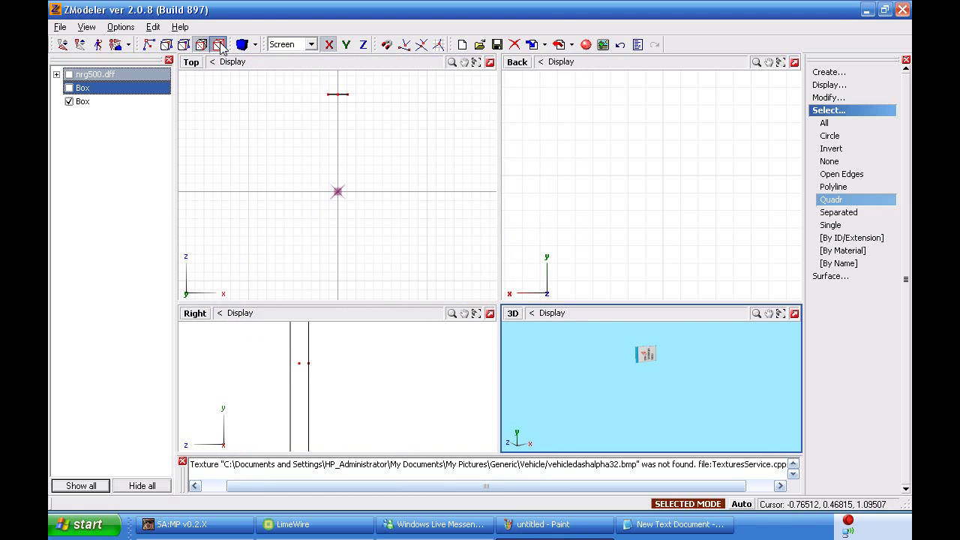
{"action": "left_click", "coordinate": [306, 354]}
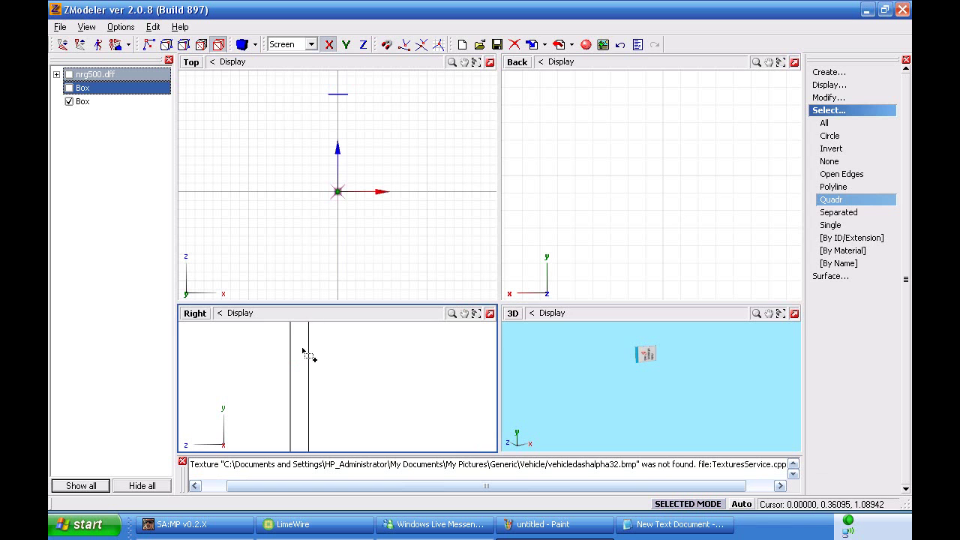
{"action": "right_click", "coordinate": [303, 357]}
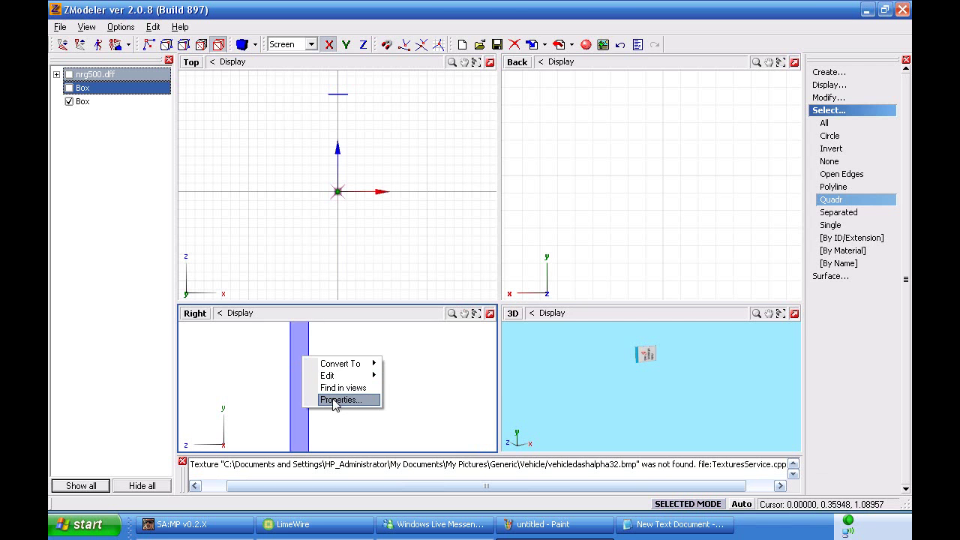
{"action": "left_click", "coordinate": [334, 400]}
{"action": "left_click", "coordinate": [335, 328]}
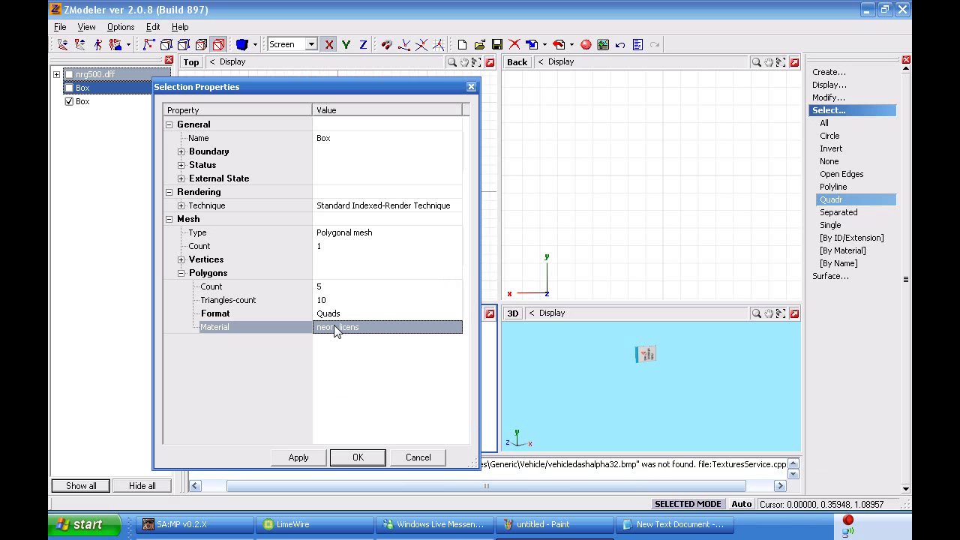
{"action": "left_click", "coordinate": [335, 328]}
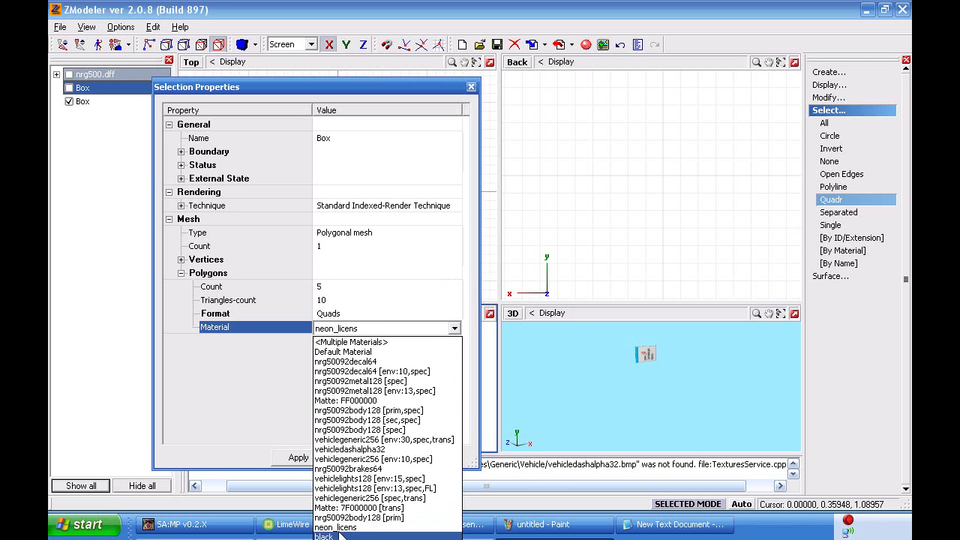
{"action": "left_click", "coordinate": [341, 535]}
{"action": "left_click", "coordinate": [299, 457]}
{"action": "left_click", "coordinate": [358, 457]}
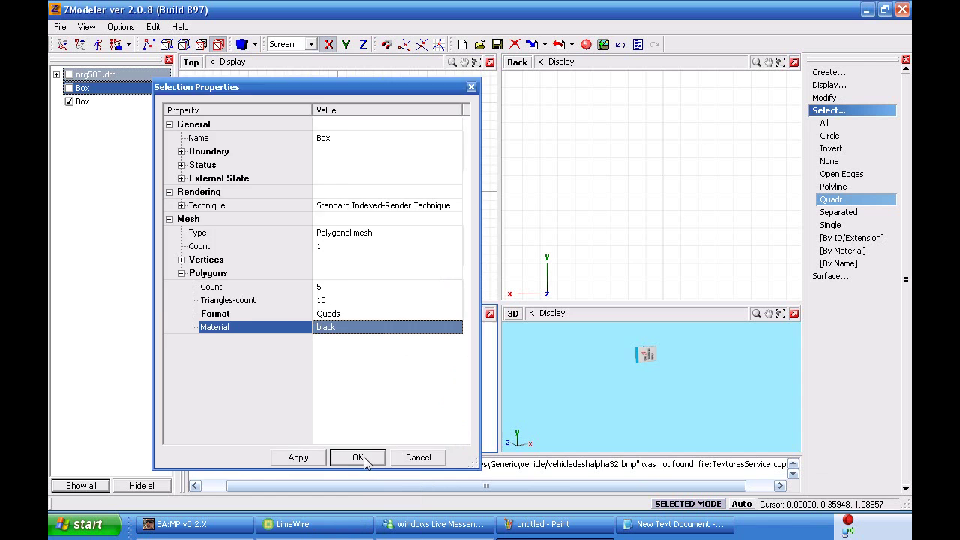
{"action": "middle_click_drag", "start_coordinate": [664, 361], "coordinate": [619, 354]}
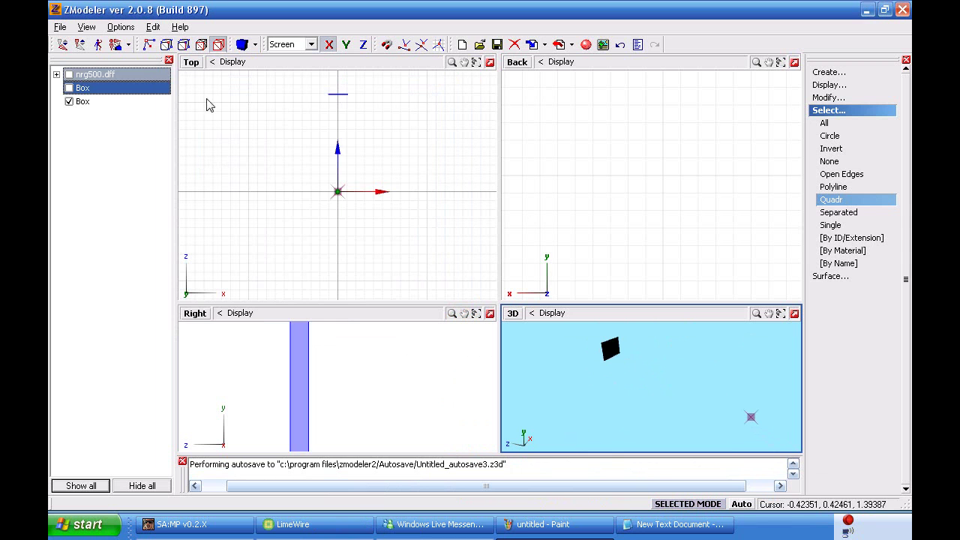
Rename the second box licens_back and the first box licens_front, leaving only licens_front visible.
{"action": "left_click", "coordinate": [69, 102]}
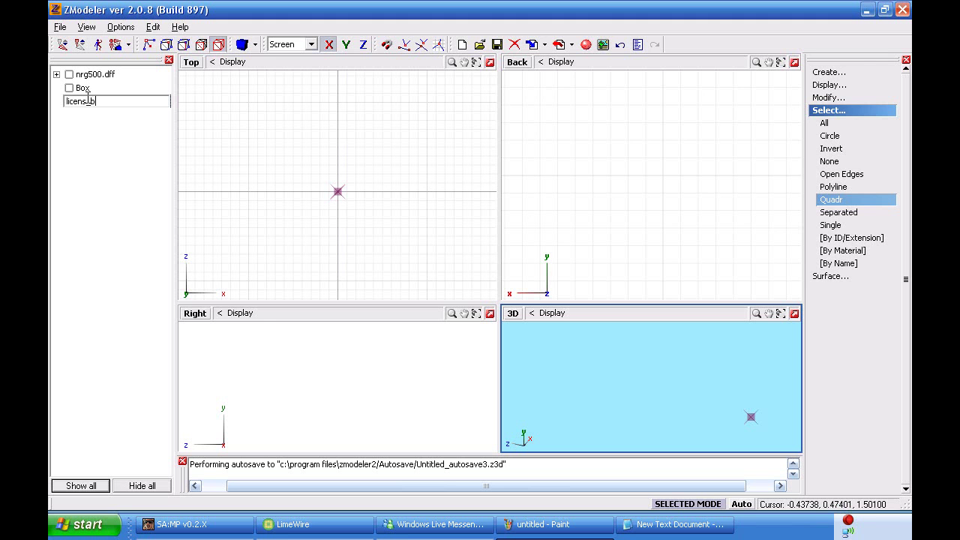
{"action": "left_click", "coordinate": [99, 131]}
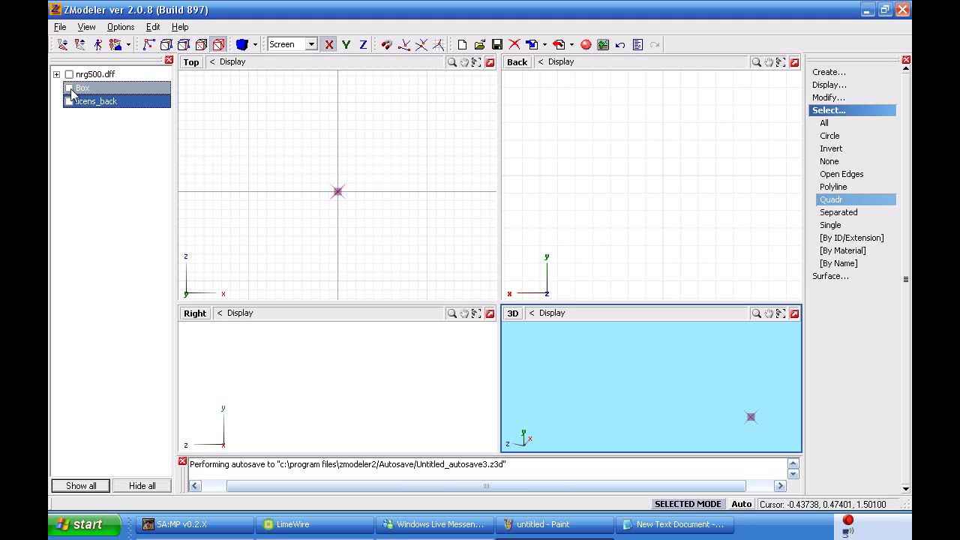
{"action": "left_click", "coordinate": [78, 89]}
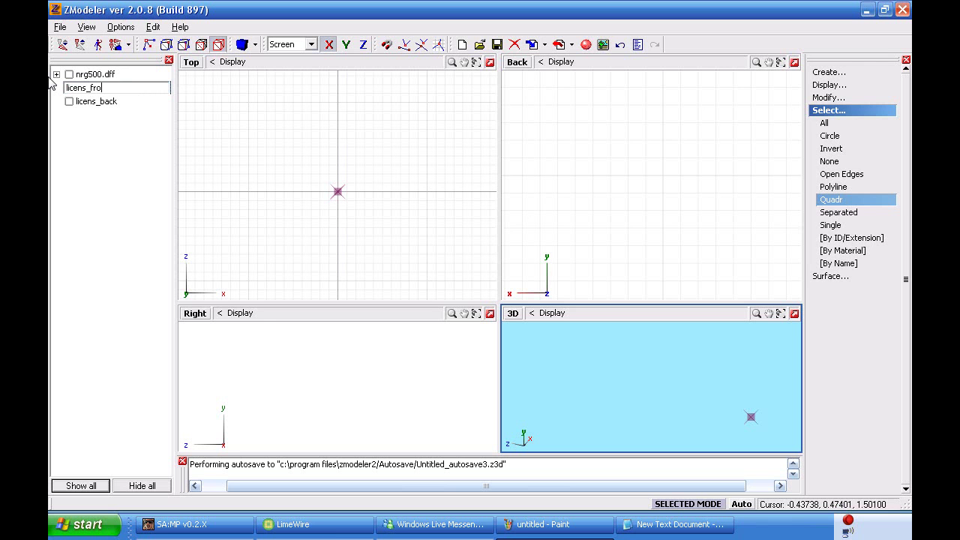
{"action": "type", "text": "licens_front"}
{"action": "key", "text": "Return"}
{"action": "left_click", "coordinate": [69, 88]}
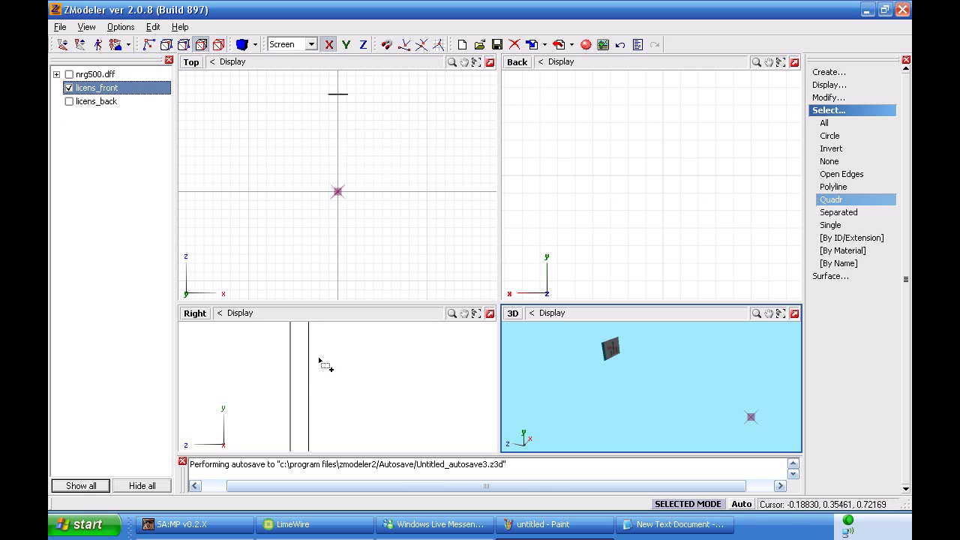
Select the faces of licens_front at polygon level, turn on selected mode and delete the faces surrounding and behind the lettered +Z face.
{"action": "left_click", "coordinate": [299, 382]}
{"action": "left_click", "coordinate": [300, 382]}
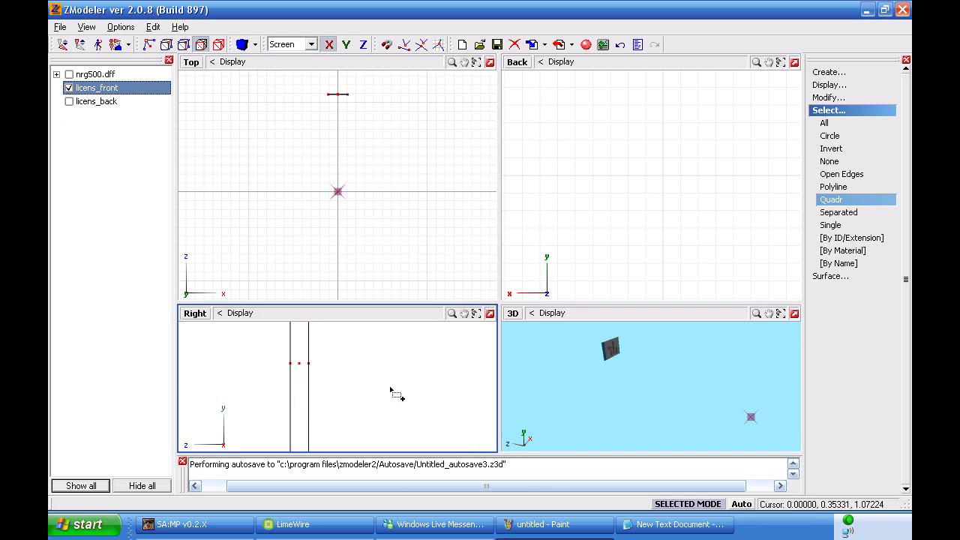
{"action": "left_click_drag", "start_coordinate": [330, 351], "coordinate": [310, 354]}
{"action": "left_click_drag", "start_coordinate": [353, 389], "coordinate": [309, 349]}
{"action": "left_click", "coordinate": [476, 313]}
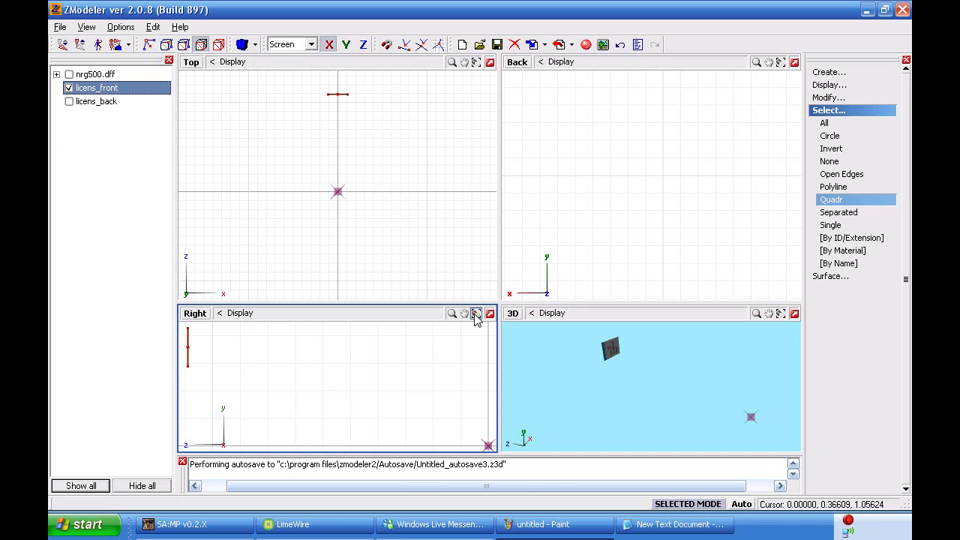
{"action": "scroll", "coordinate": [236, 343], "scroll_direction": "up", "scroll_amount": 2}
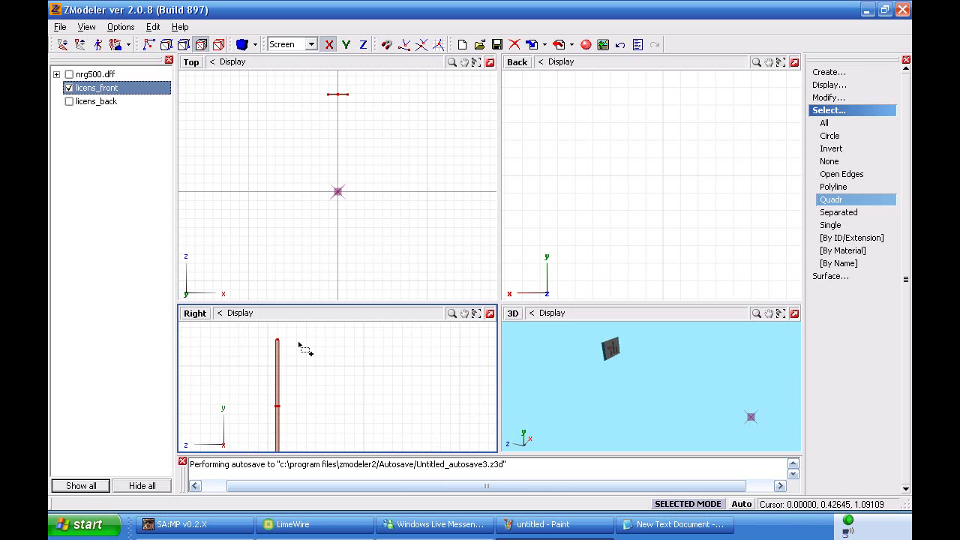
{"action": "scroll", "coordinate": [359, 329], "scroll_direction": "down", "scroll_amount": 2}
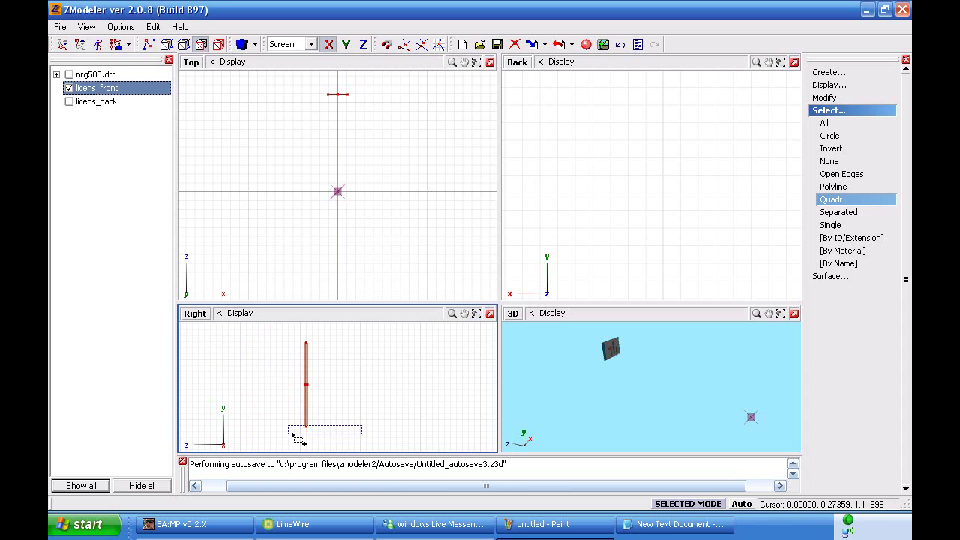
{"action": "left_click_drag", "start_coordinate": [293, 434], "coordinate": [285, 444]}
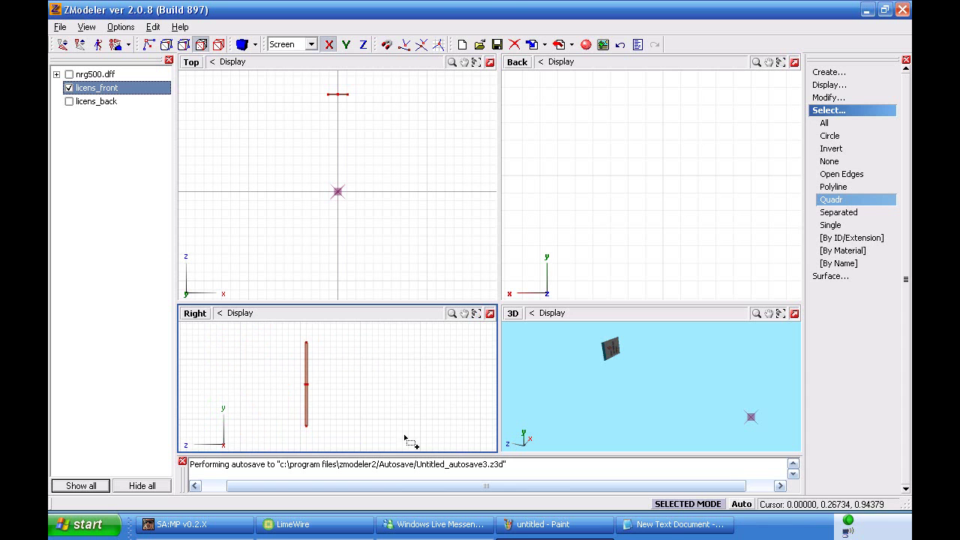
{"action": "left_click", "coordinate": [700, 507]}
{"action": "left_click", "coordinate": [700, 507]}
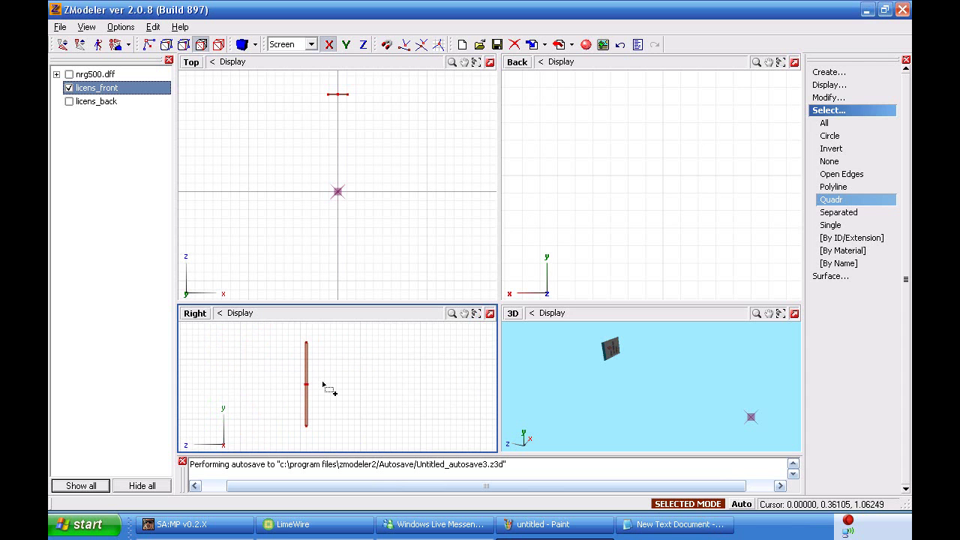
{"action": "key", "text": "Delete"}
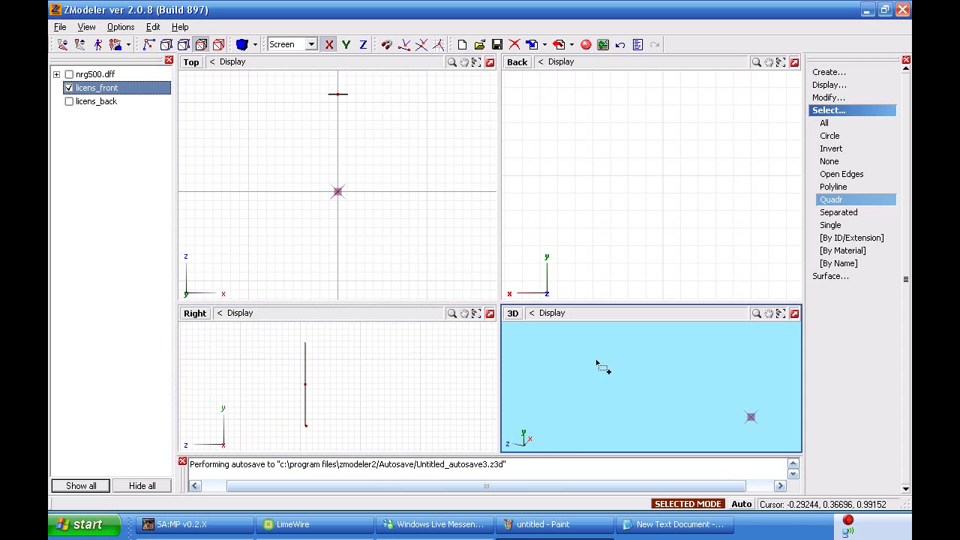
Delete the leftover bottom face of licens_front so only the lettered +Z face remains.
{"action": "middle_click_drag", "start_coordinate": [596, 360], "coordinate": [637, 377]}
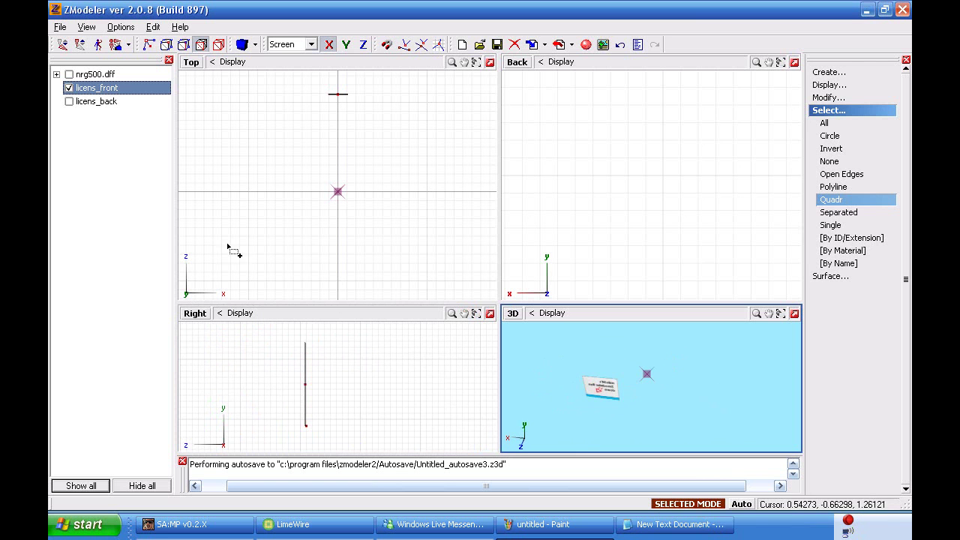
{"action": "left_click", "coordinate": [323, 422]}
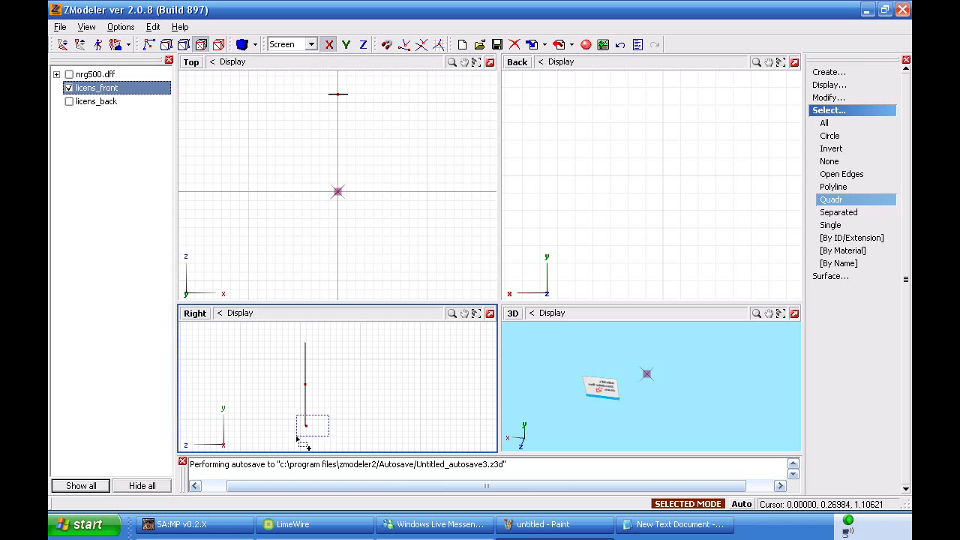
{"action": "left_click", "coordinate": [637, 379]}
{"action": "mouse_move", "coordinate": [637, 379]}
{"action": "middle_mouse_down"}
{"action": "mouse_move", "coordinate": [610, 371]}
{"action": "mouse_move", "coordinate": [635, 353]}
{"action": "mouse_move", "coordinate": [636, 372]}
{"action": "middle_mouse_up"}
Show licens_back together with licens_front to check the assembled plate, and hide licens_back again.
{"action": "left_click", "coordinate": [69, 101]}
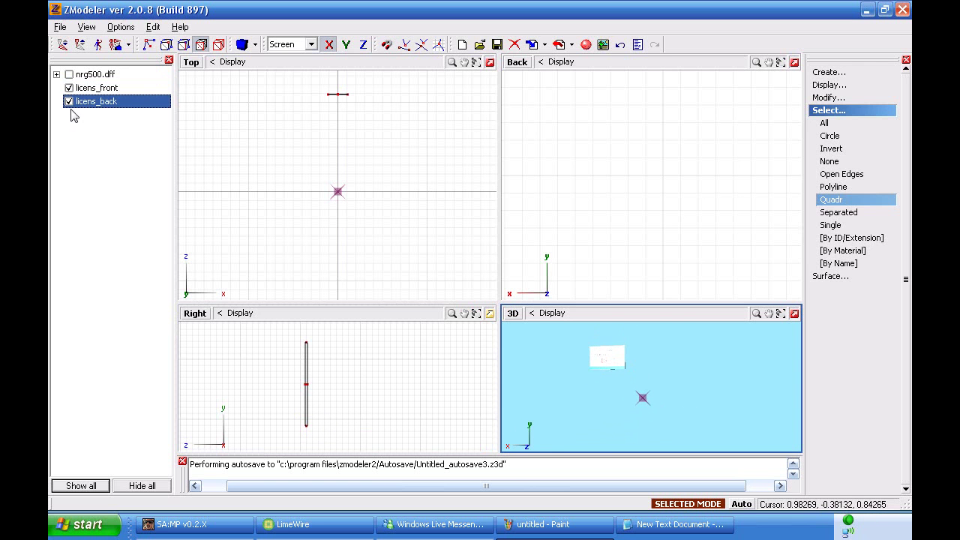
{"action": "mouse_move", "coordinate": [530, 382]}
{"action": "middle_mouse_down"}
{"action": "mouse_move", "coordinate": [592, 383]}
{"action": "mouse_move", "coordinate": [494, 389]}
{"action": "mouse_move", "coordinate": [693, 392]}
{"action": "mouse_move", "coordinate": [600, 381]}
{"action": "mouse_move", "coordinate": [606, 367]}
{"action": "mouse_move", "coordinate": [619, 378]}
{"action": "mouse_move", "coordinate": [598, 384]}
{"action": "middle_mouse_up"}
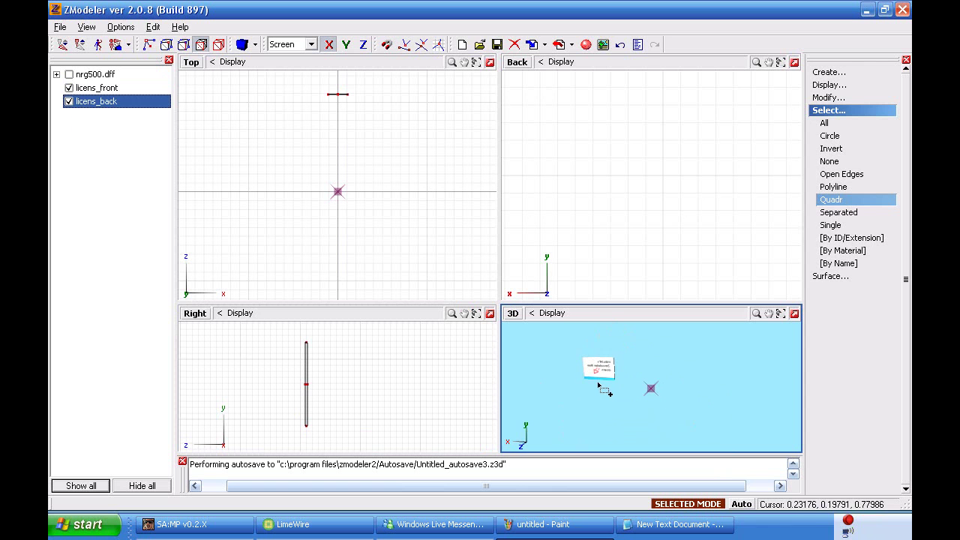
{"action": "left_click", "coordinate": [68, 102]}
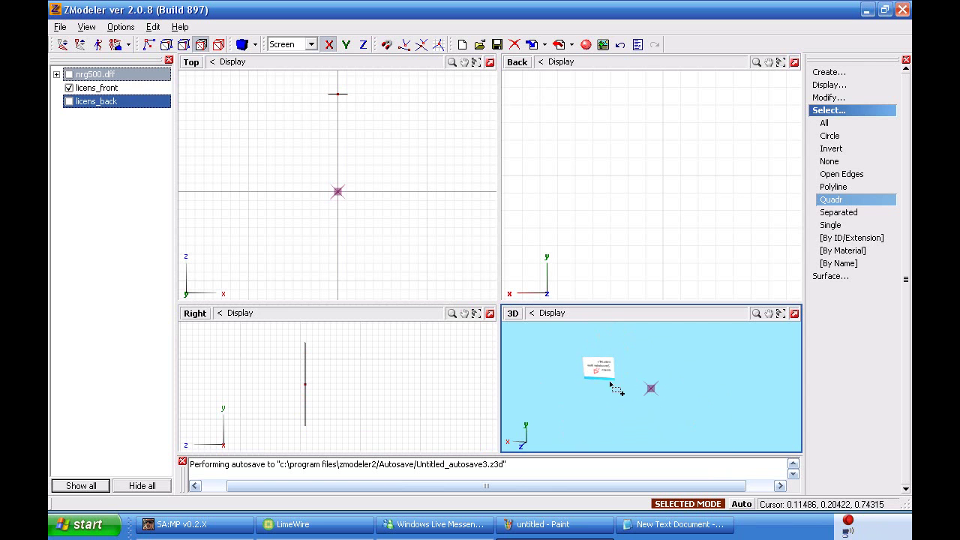
{"action": "mouse_move", "coordinate": [609, 380]}
{"action": "middle_mouse_down"}
{"action": "mouse_move", "coordinate": [599, 386]}
{"action": "mouse_move", "coordinate": [617, 397]}
{"action": "mouse_move", "coordinate": [602, 402]}
{"action": "mouse_move", "coordinate": [598, 393]}
{"action": "mouse_move", "coordinate": [626, 398]}
{"action": "mouse_move", "coordinate": [552, 392]}
{"action": "middle_mouse_up"}
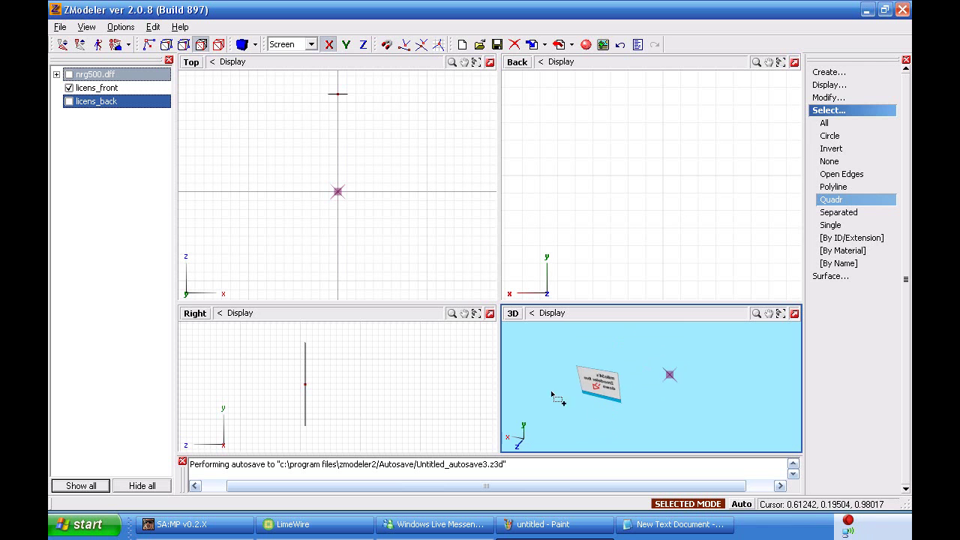
Frame licens_front in the Back view and select all four corner vertices of the plate at vertex level.
{"action": "left_click", "coordinate": [218, 44]}
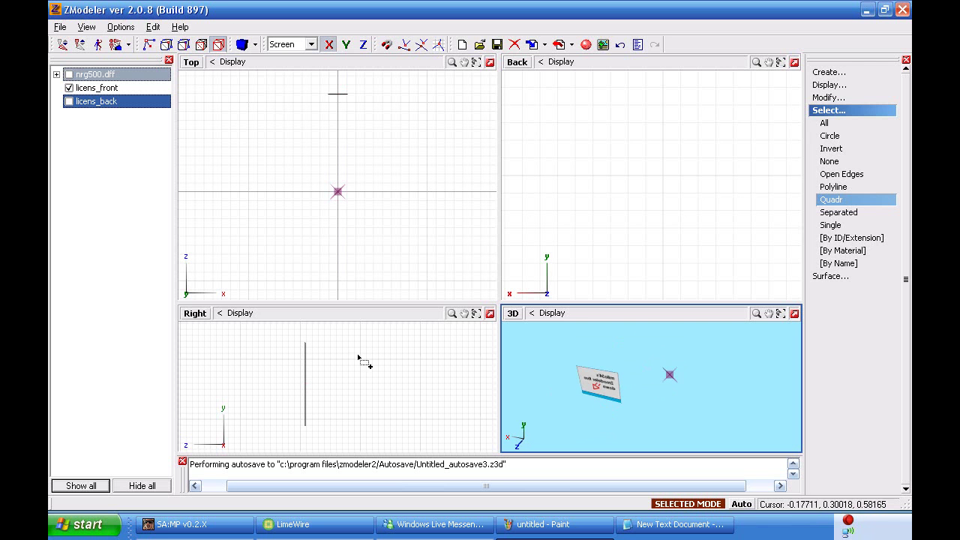
{"action": "left_click", "coordinate": [384, 382]}
{"action": "scroll", "coordinate": [282, 388], "scroll_direction": "up", "scroll_amount": 4}
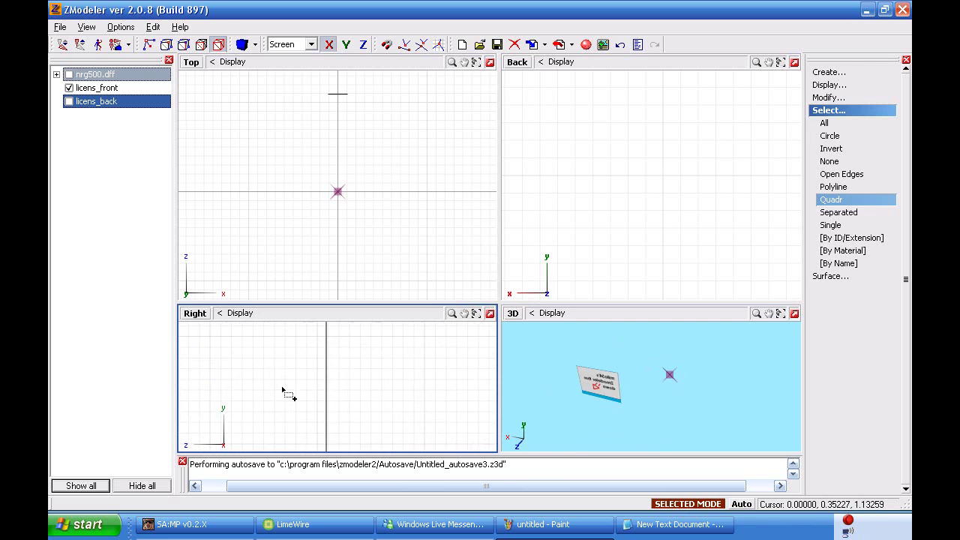
{"action": "scroll", "coordinate": [348, 393], "scroll_direction": "up", "scroll_amount": 3}
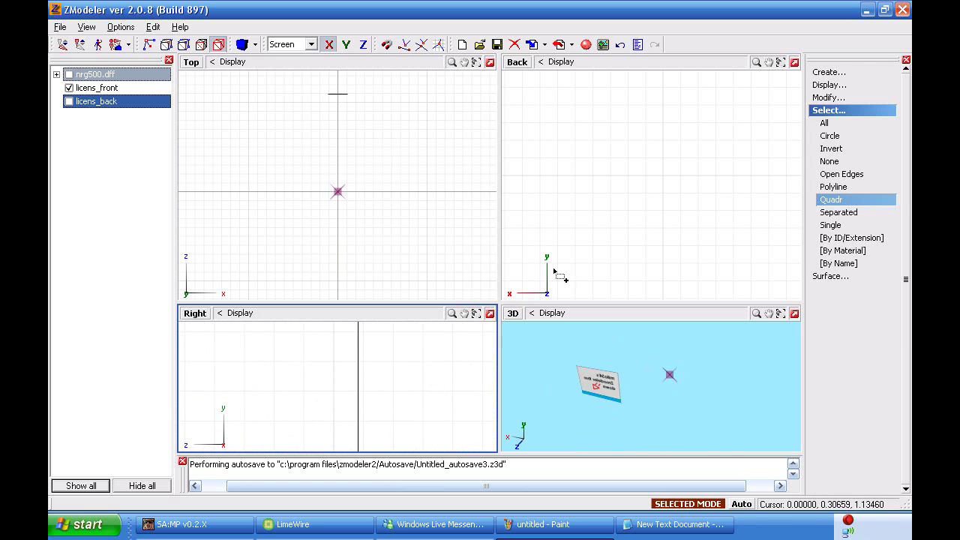
{"action": "left_click", "coordinate": [784, 63]}
{"action": "left_click", "coordinate": [677, 99]}
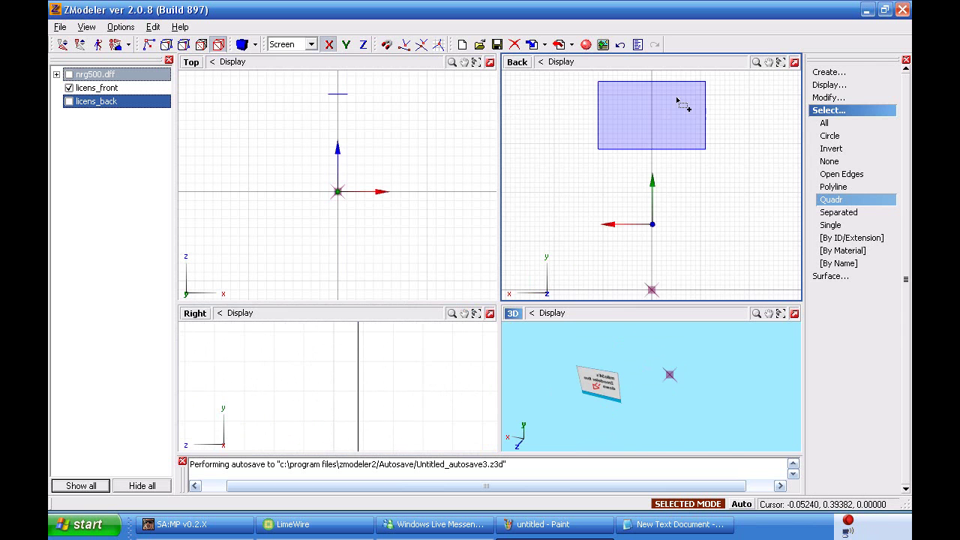
{"action": "left_click", "coordinate": [674, 102]}
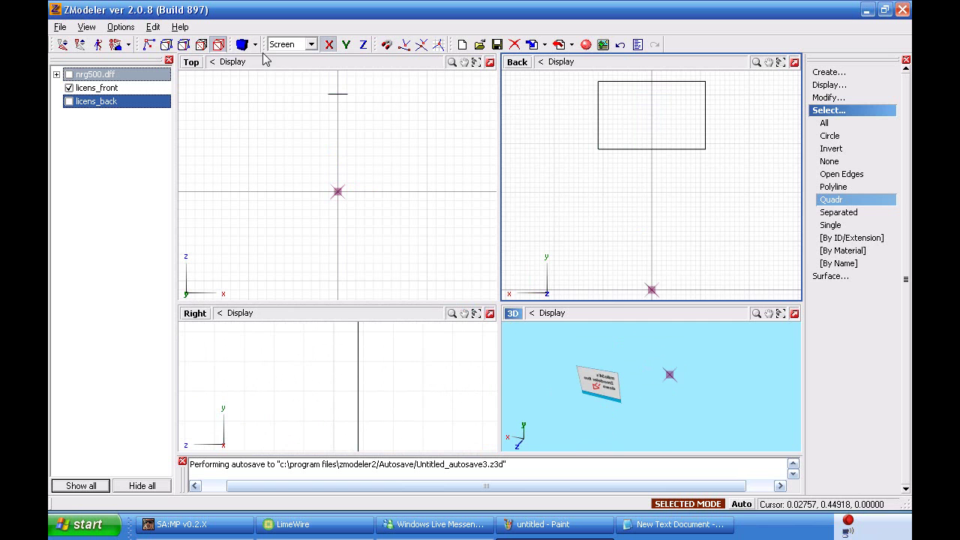
{"action": "left_click", "coordinate": [165, 44]}
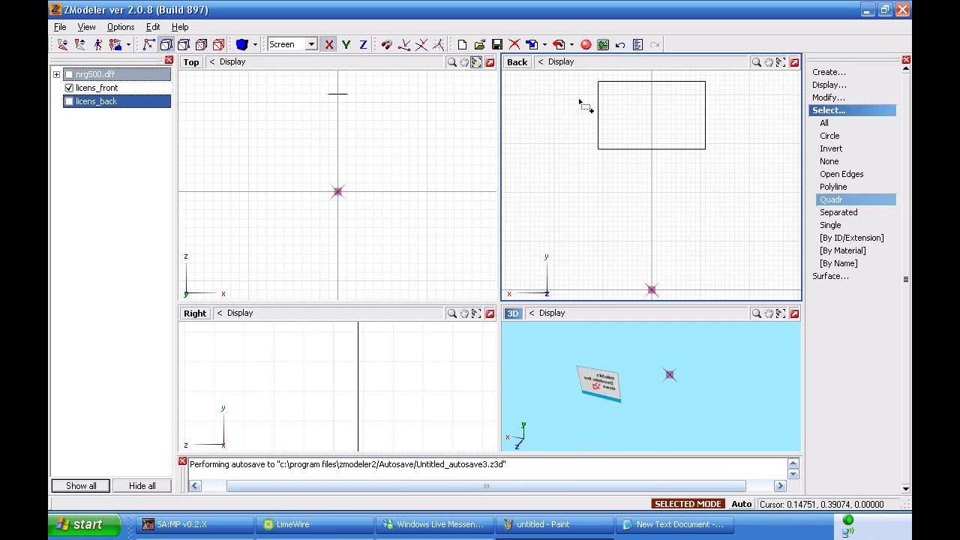
{"action": "left_click_drag", "start_coordinate": [763, 204], "coordinate": [563, 37]}
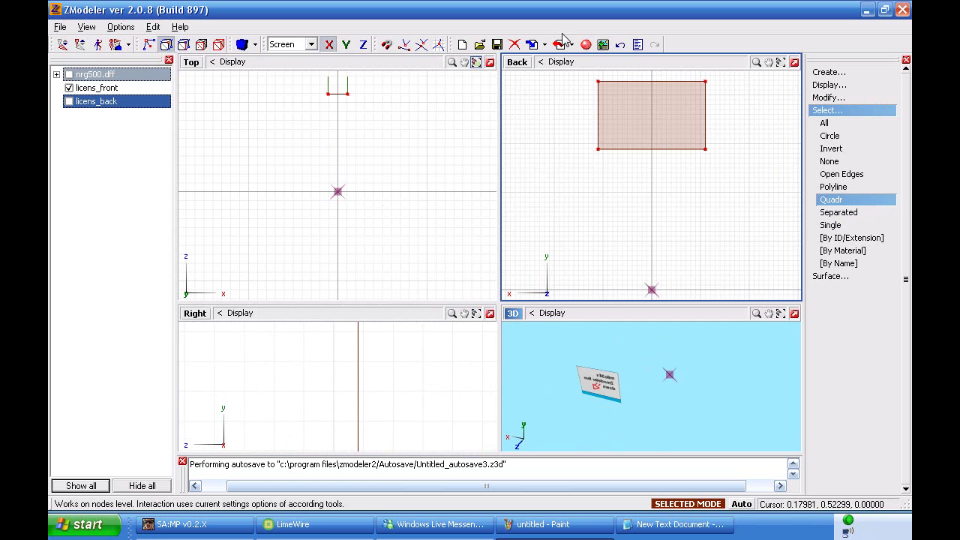
Apply Edit UV to the selected vertices, keeping the old mapping separate, with Select old mapping and Disable old mapping turned on.
{"action": "right_click", "coordinate": [651, 129]}
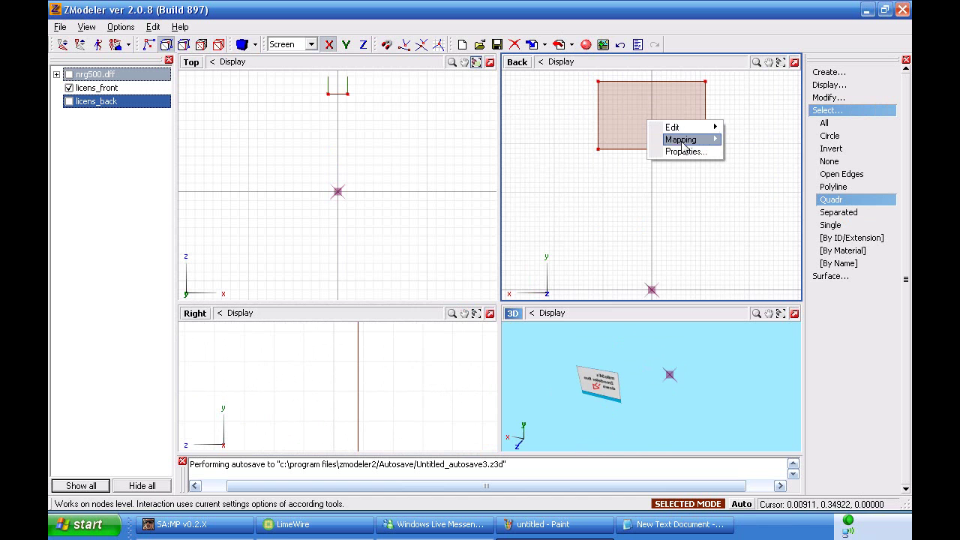
{"action": "mouse_move", "coordinate": [681, 139]}
{"action": "left_click", "coordinate": [753, 139]}
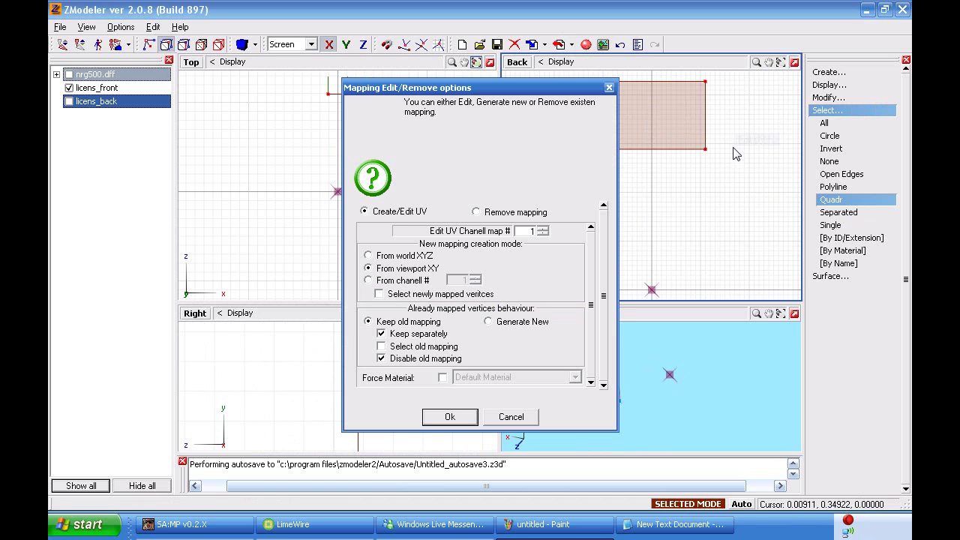
{"action": "left_click", "coordinate": [490, 323]}
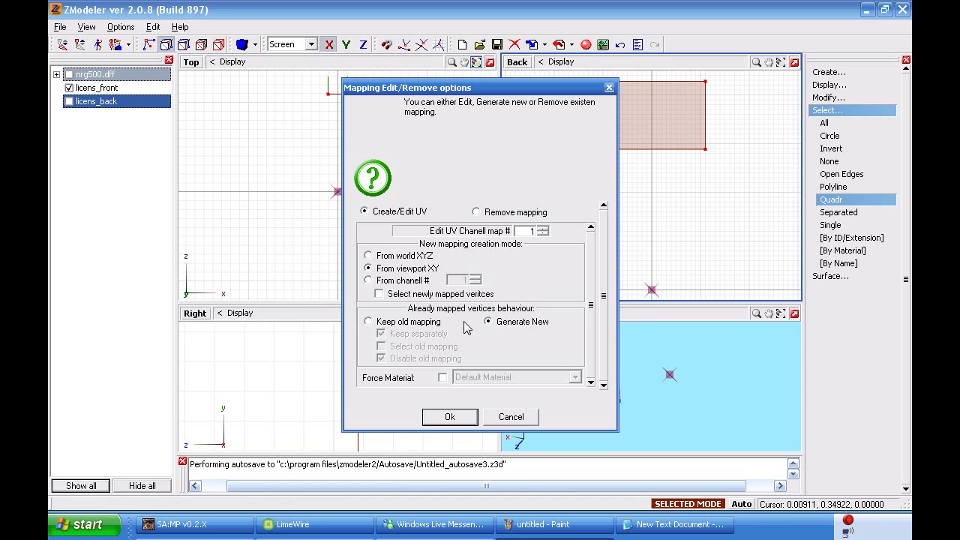
{"action": "left_click", "coordinate": [368, 322]}
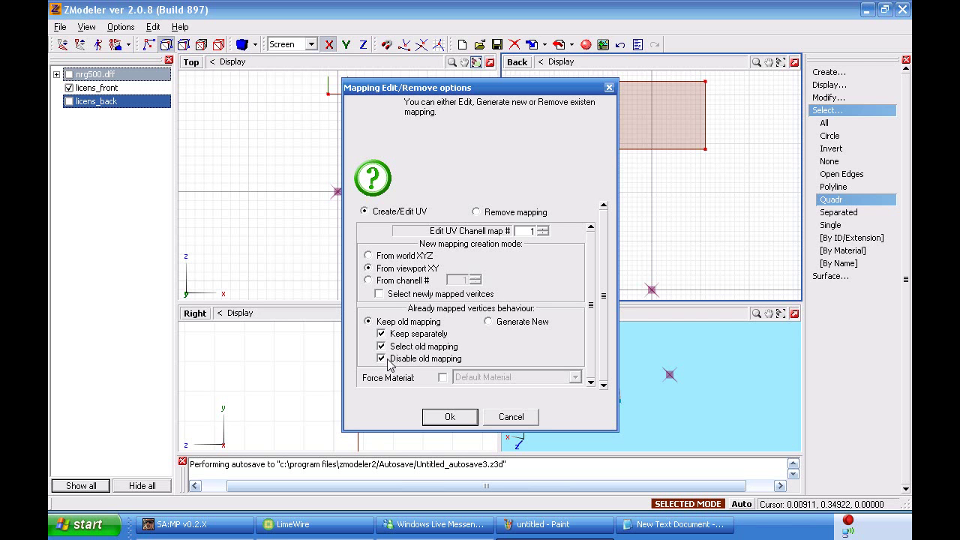
{"action": "left_click", "coordinate": [465, 421]}
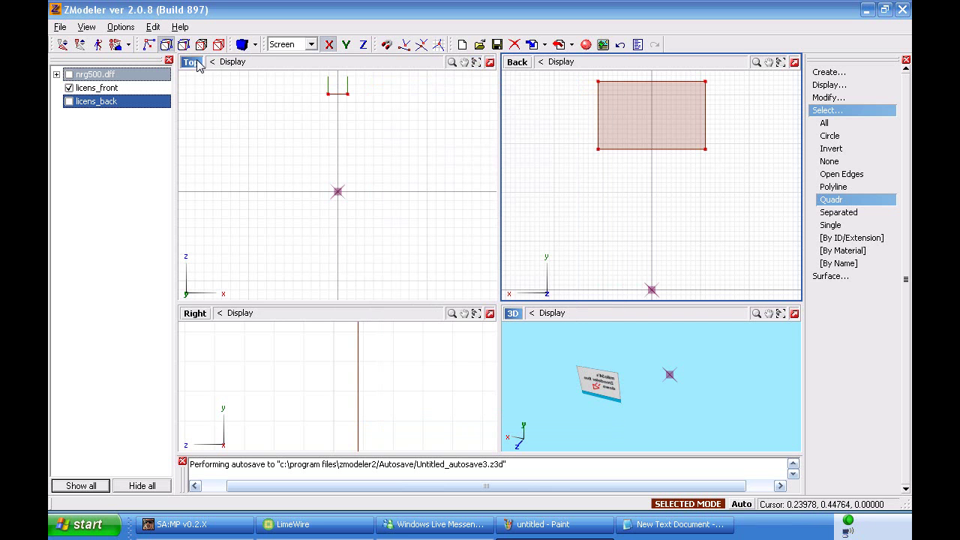
Change the Top viewport to the UV Mapper and set it to display all objects.
{"action": "left_click", "coordinate": [196, 63]}
{"action": "left_click", "coordinate": [236, 213]}
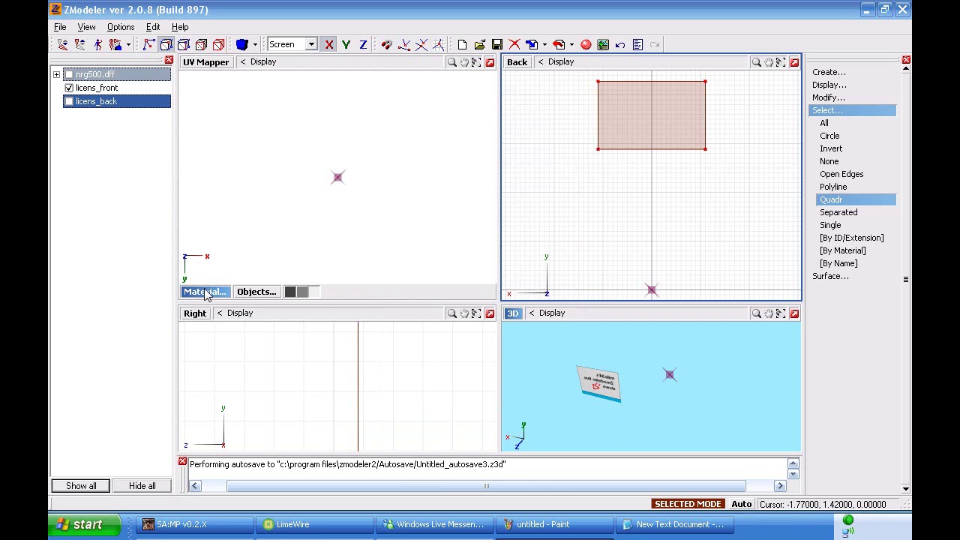
{"action": "left_click", "coordinate": [204, 292]}
{"action": "left_click", "coordinate": [256, 291]}
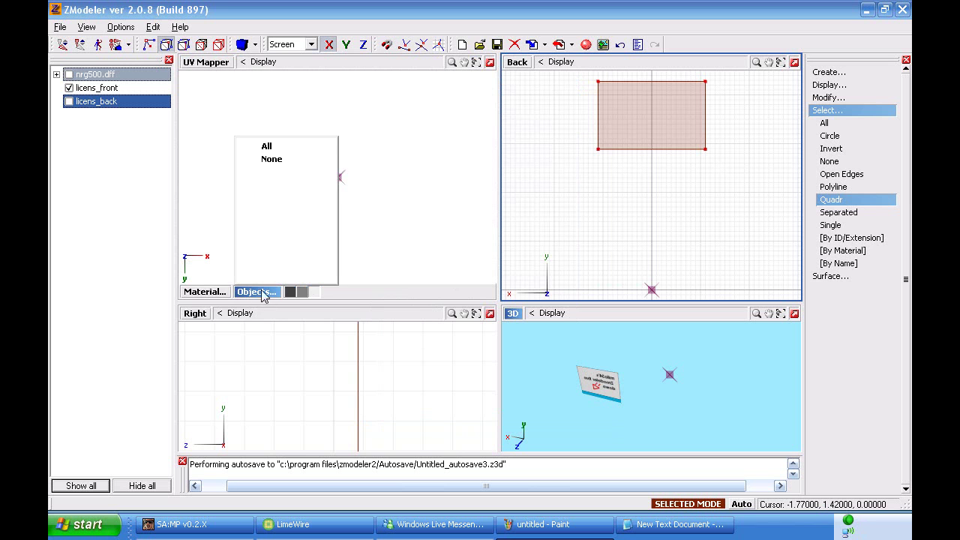
{"action": "left_click", "coordinate": [272, 150]}
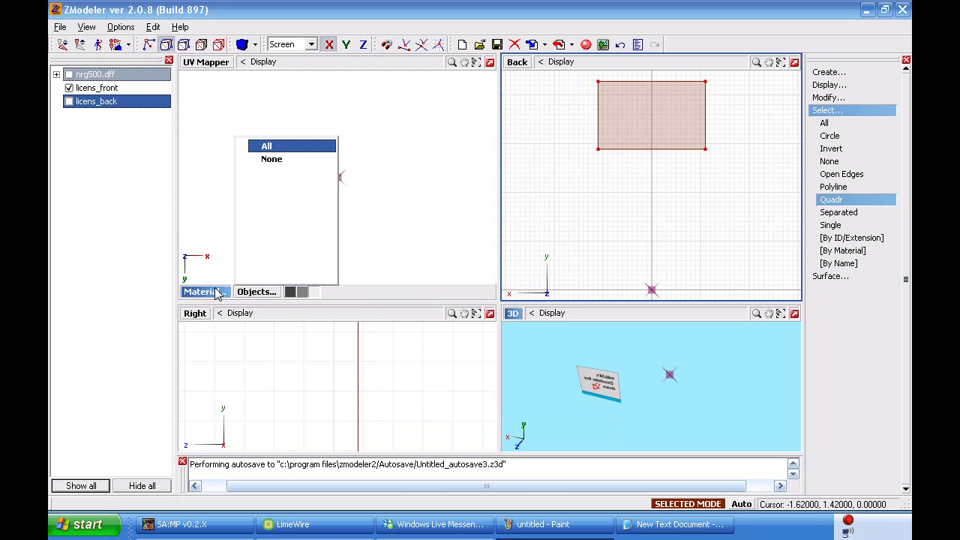
{"action": "left_click", "coordinate": [216, 289]}
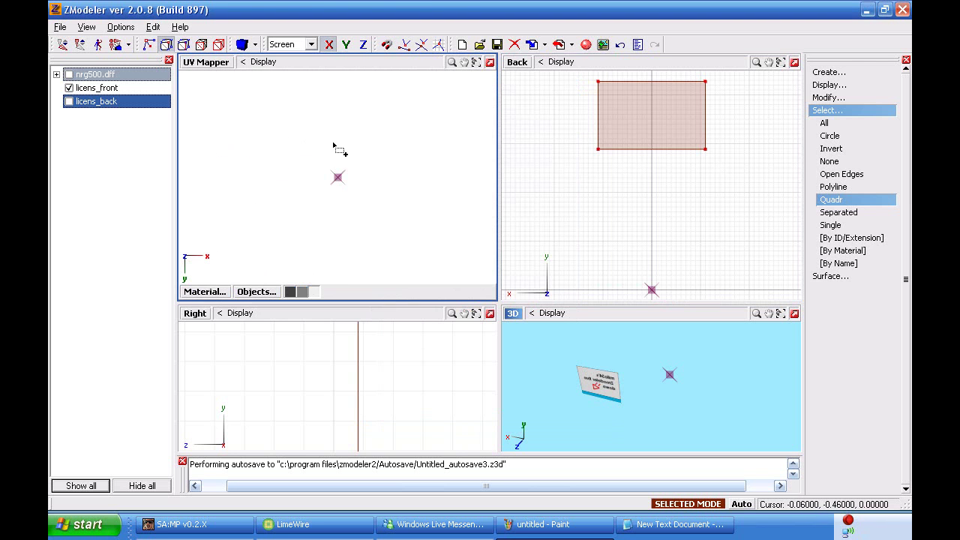
Generate a new UV mapping for the selected licens_front vertices from viewport XY on channel 1.
{"action": "right_click", "coordinate": [665, 118]}
{"action": "mouse_move", "coordinate": [695, 135]}
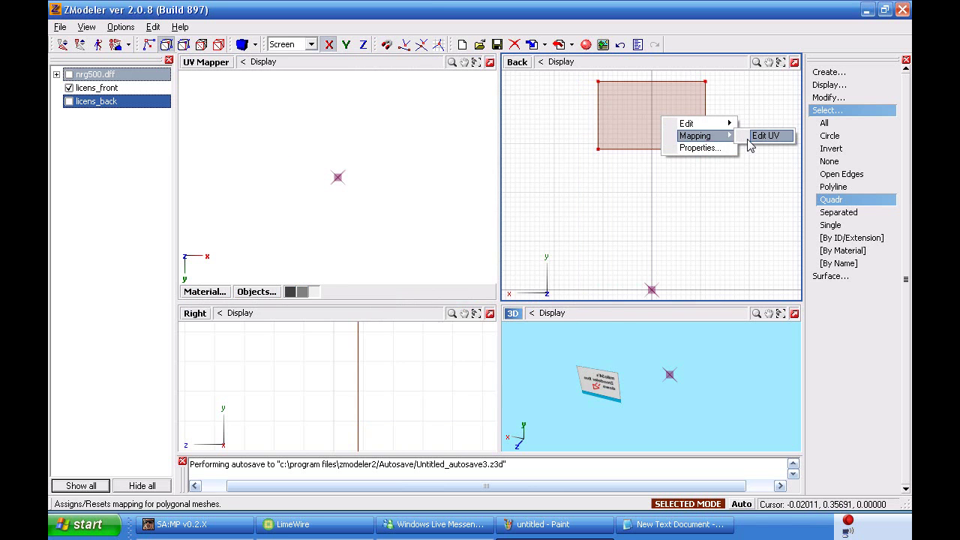
{"action": "left_click", "coordinate": [764, 136]}
{"action": "left_click", "coordinate": [488, 321]}
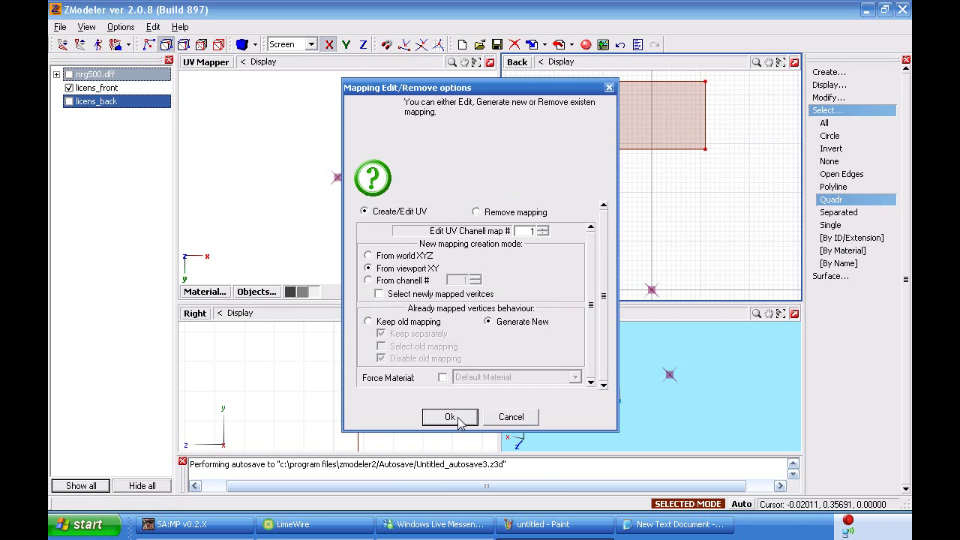
{"action": "left_click", "coordinate": [450, 417]}
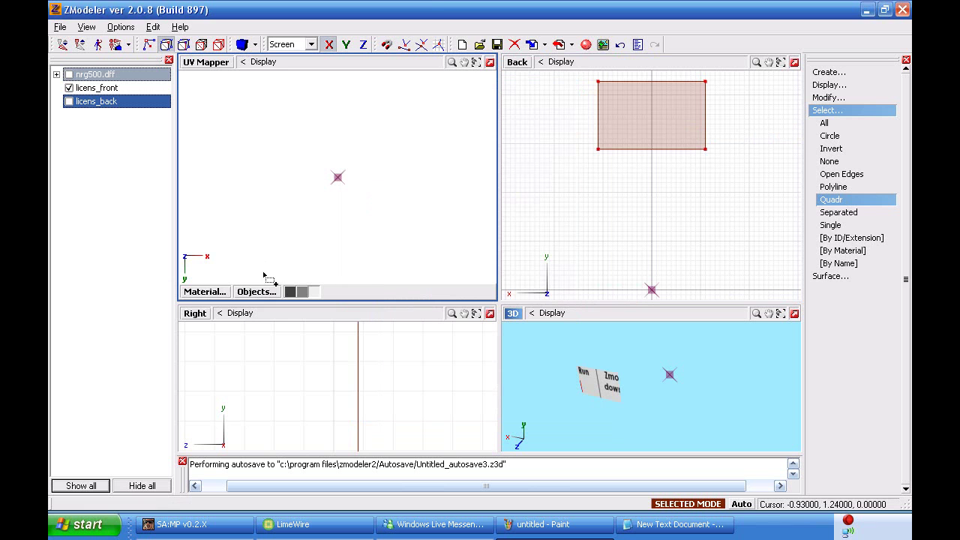
Show the neon_licens material's texture in the UV Mapper.
{"action": "left_click", "coordinate": [205, 291]}
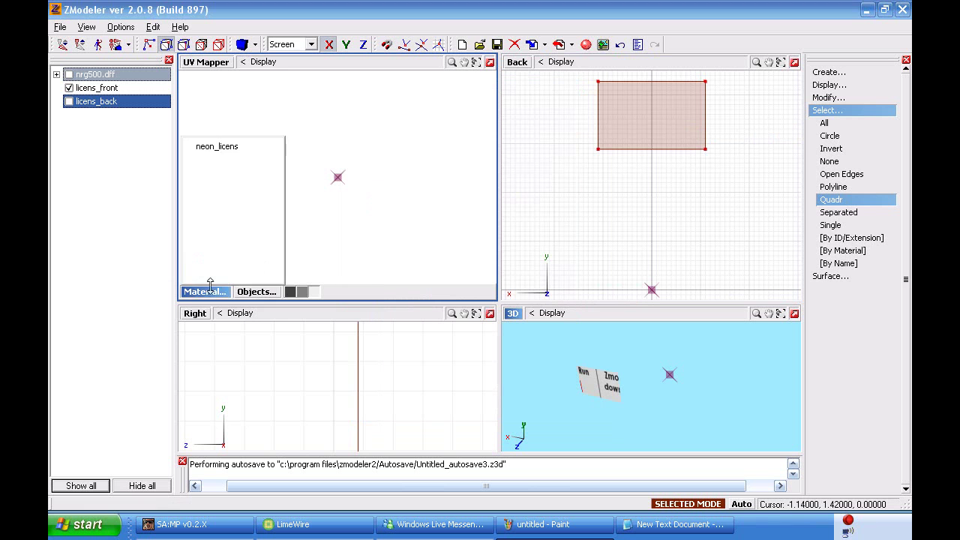
{"action": "left_click", "coordinate": [223, 147]}
{"action": "left_click", "coordinate": [201, 292]}
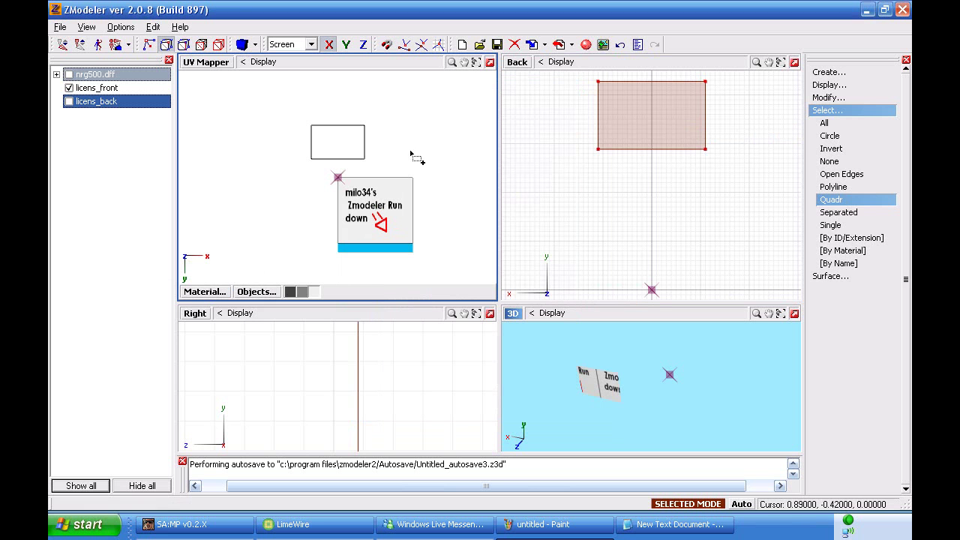
Select all four UV vertices of the plate and scale the rectangle up in both X and Y.
{"action": "left_click", "coordinate": [166, 44]}
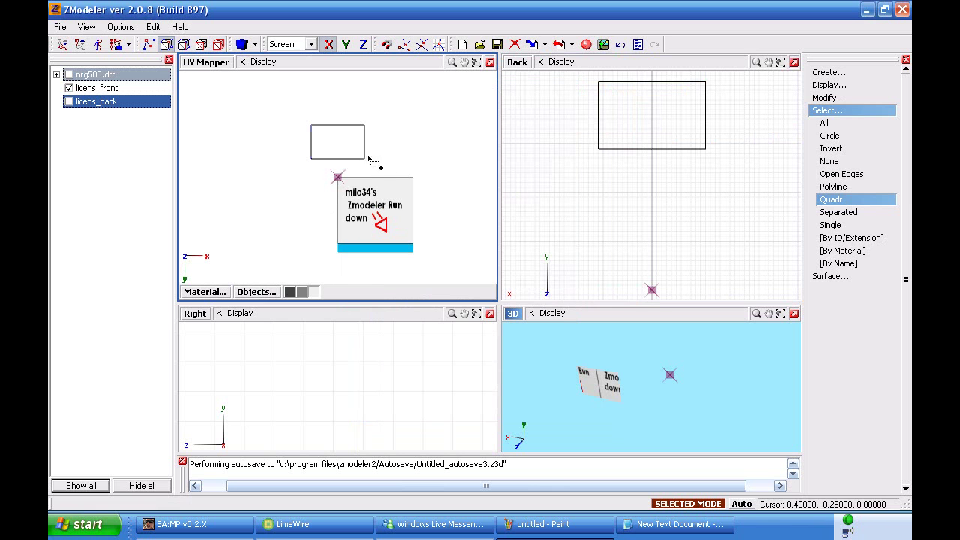
{"action": "left_click_drag", "start_coordinate": [406, 184], "coordinate": [251, 78]}
{"action": "left_click", "coordinate": [828, 98]}
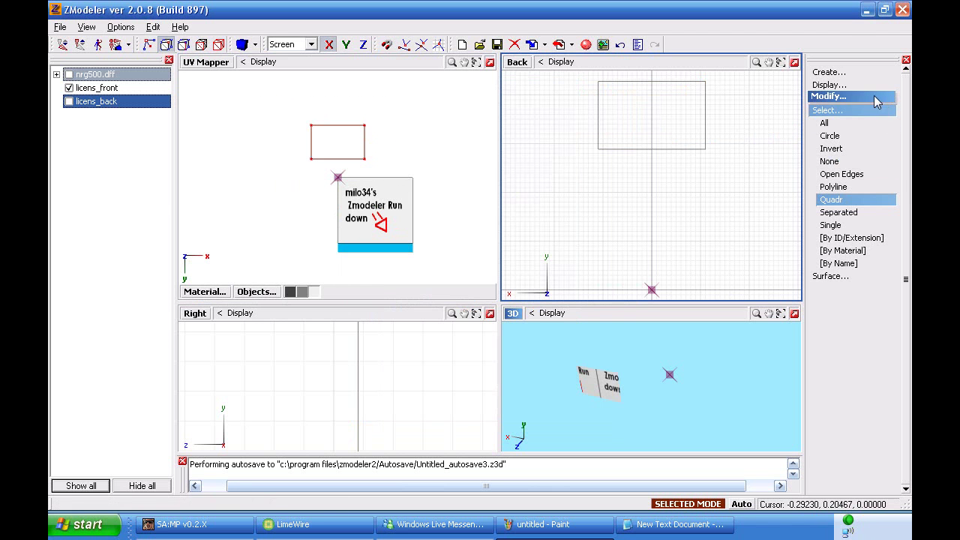
{"action": "left_click", "coordinate": [855, 262]}
{"action": "left_click", "coordinate": [850, 263]}
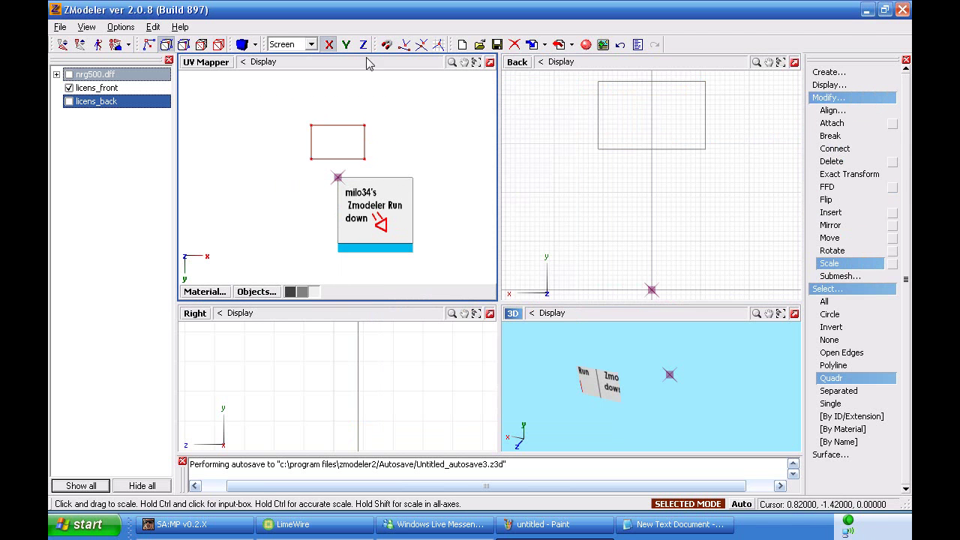
{"action": "left_click", "coordinate": [346, 46]}
{"action": "left_click_drag", "start_coordinate": [400, 115], "coordinate": [459, 111]}
Move the UV rectangle over the lettered area, bringing its lower-left corner near the junction with the blue strip.
{"action": "left_click", "coordinate": [829, 237]}
{"action": "left_click_drag", "start_coordinate": [359, 131], "coordinate": [412, 234]}
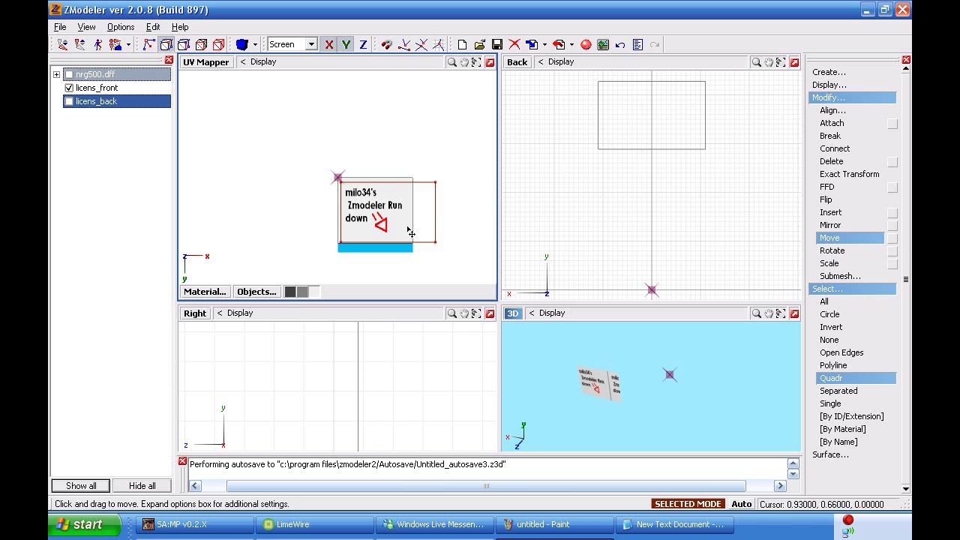
{"action": "scroll", "coordinate": [376, 251], "scroll_direction": "up", "scroll_amount": 8}
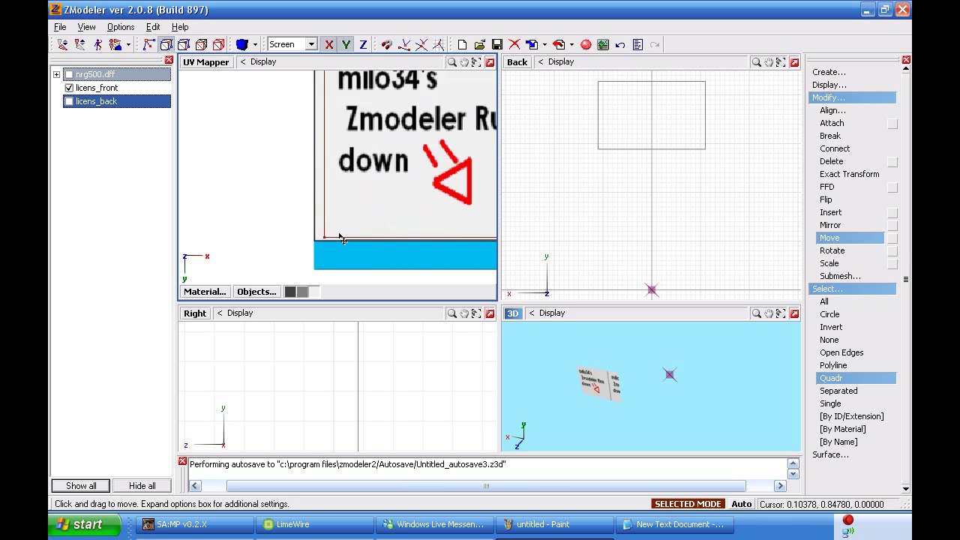
{"action": "left_click_drag", "start_coordinate": [342, 226], "coordinate": [304, 241]}
Fine-tune the UV rectangle's position so its lower-left corner meets the texture's left edge at the top of the blue strip.
{"action": "scroll", "coordinate": [299, 248], "scroll_direction": "up", "scroll_amount": 6}
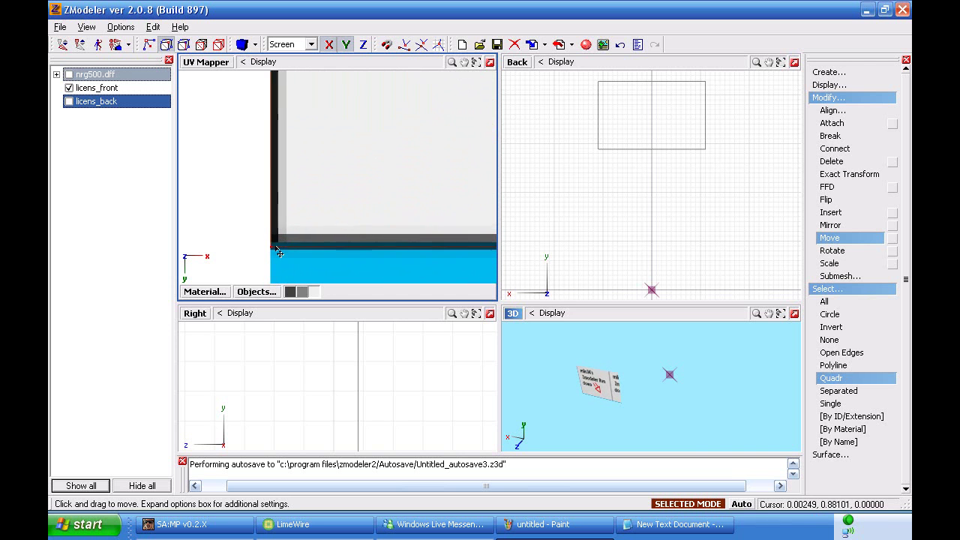
{"action": "scroll", "coordinate": [292, 223], "scroll_direction": "up", "scroll_amount": 5}
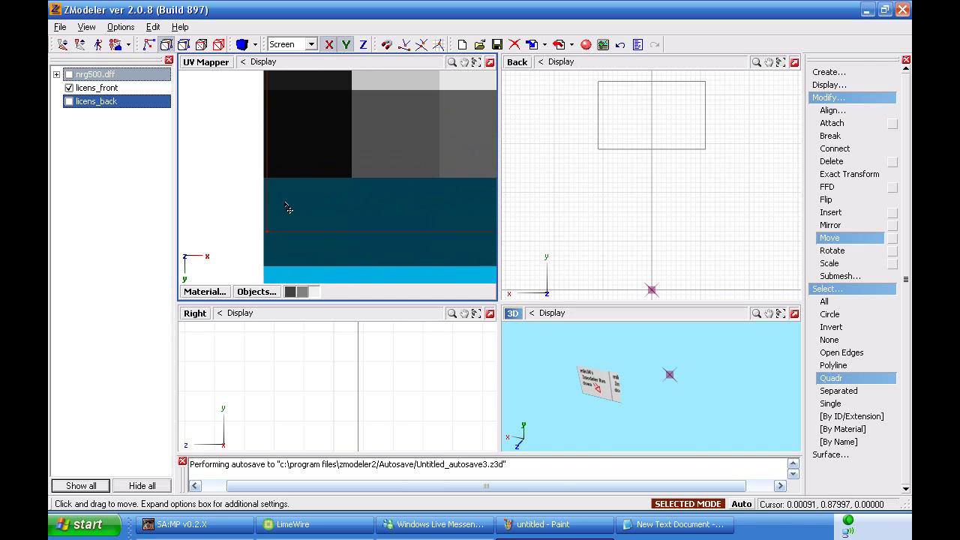
{"action": "scroll", "coordinate": [321, 174], "scroll_direction": "down", "scroll_amount": 1}
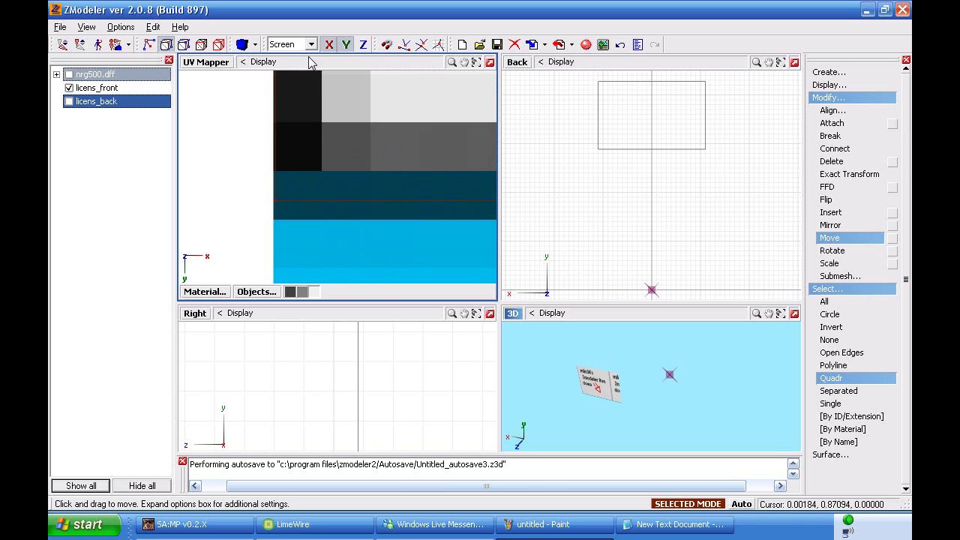
{"action": "scroll", "coordinate": [320, 172], "scroll_direction": "up", "scroll_amount": 5}
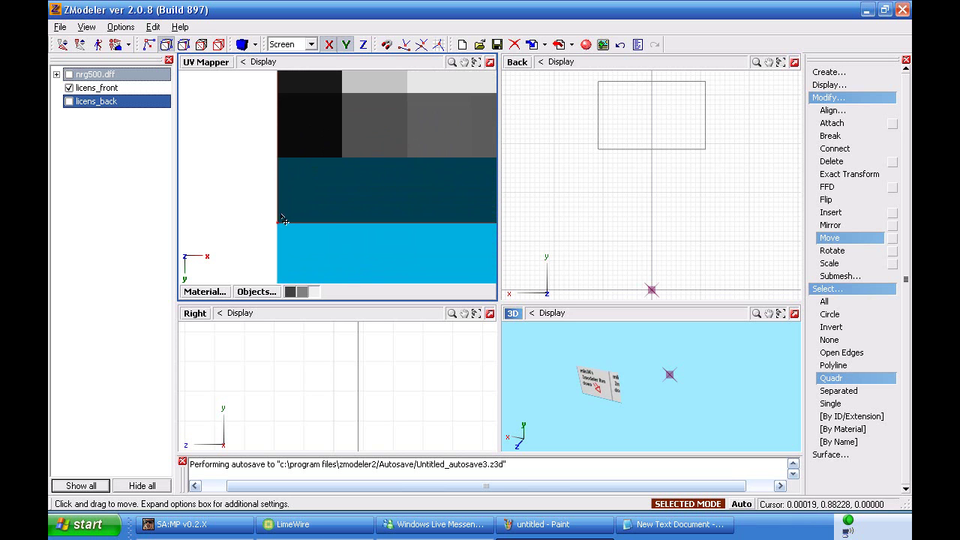
{"action": "left_click_drag", "start_coordinate": [306, 245], "coordinate": [279, 234]}
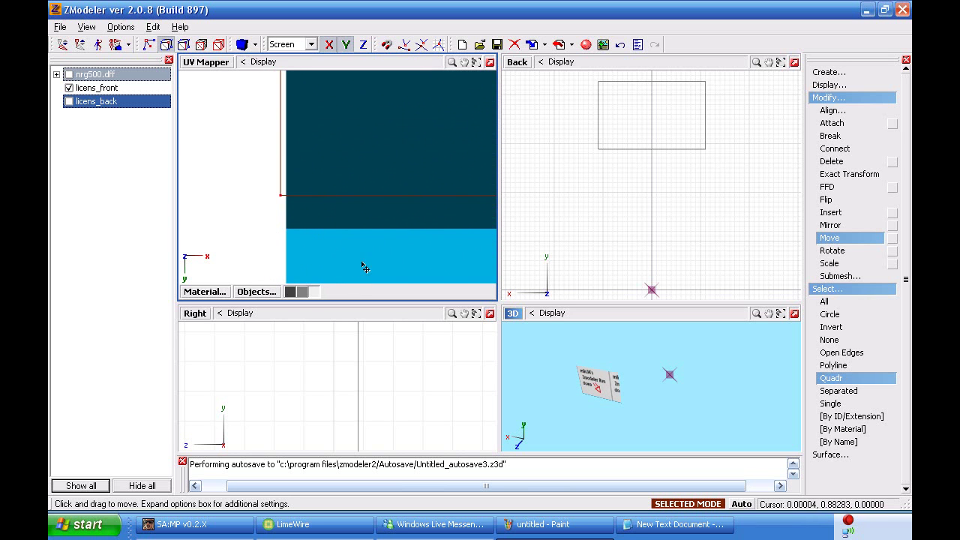
{"action": "left_click_drag", "start_coordinate": [285, 177], "coordinate": [311, 221]}
{"action": "scroll", "coordinate": [288, 228], "scroll_direction": "up", "scroll_amount": 8}
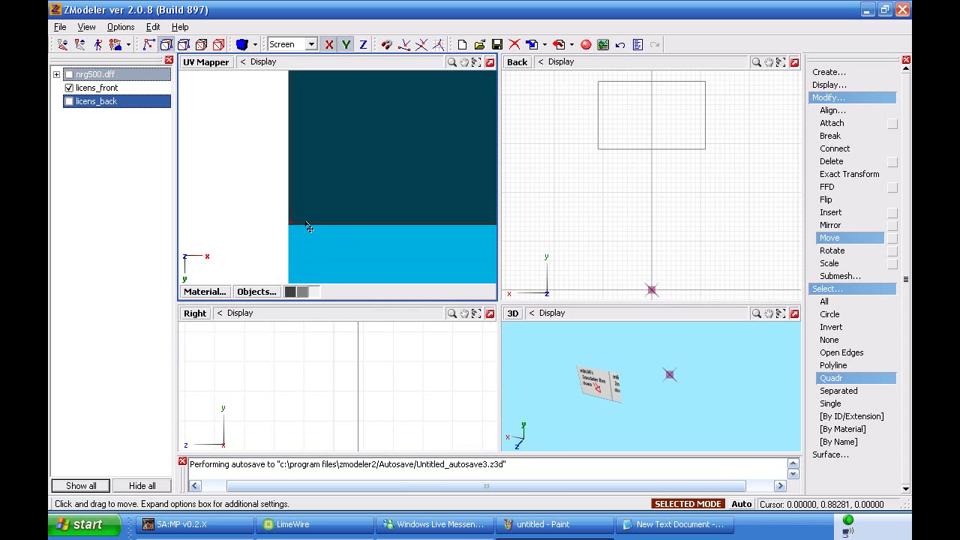
Select the UV rectangle's two upper vertices, restrict movement to the Y axis, and raise them towards the texture's top edge.
{"action": "left_click", "coordinate": [476, 62]}
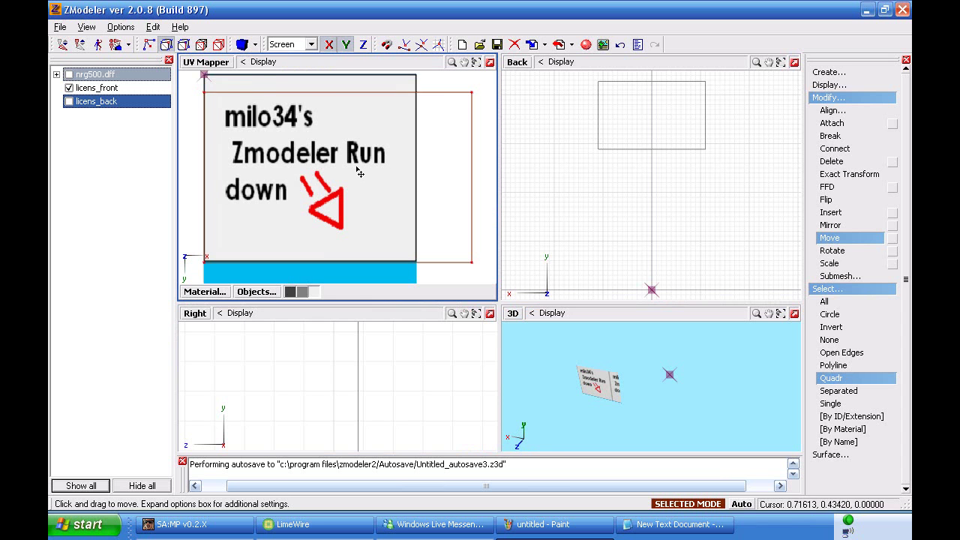
{"action": "scroll", "coordinate": [359, 172], "scroll_direction": "down", "scroll_amount": 2}
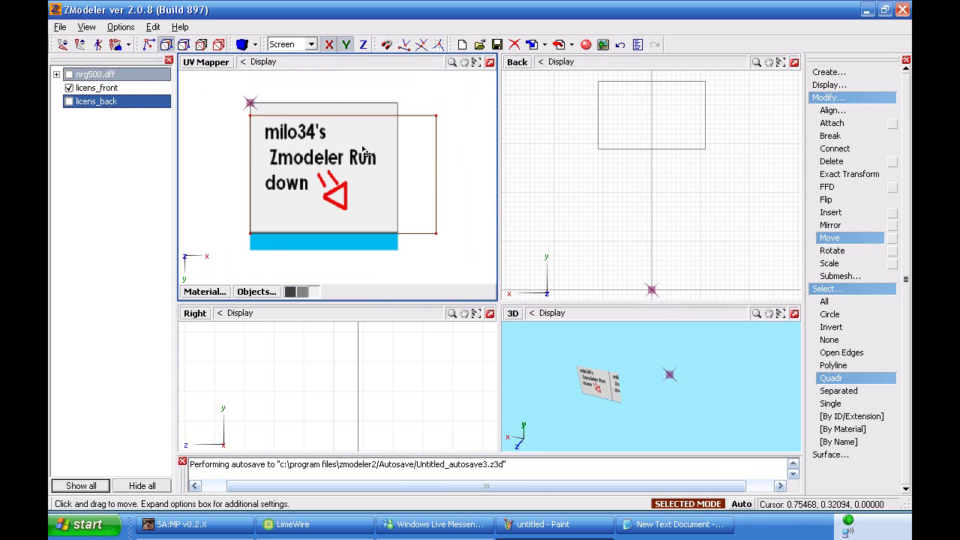
{"action": "scroll", "coordinate": [411, 235], "scroll_direction": "up", "scroll_amount": 3}
{"action": "scroll", "coordinate": [411, 236], "scroll_direction": "down", "scroll_amount": 4}
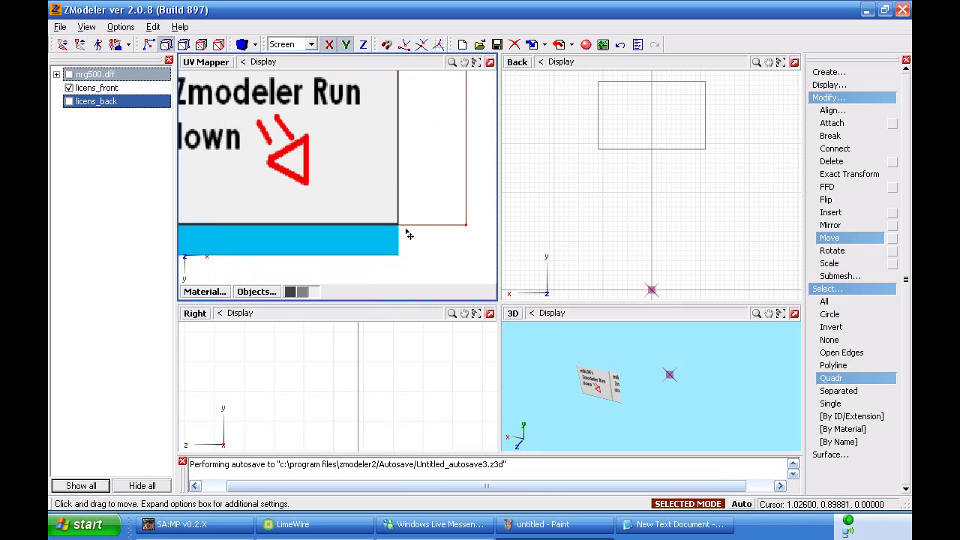
{"action": "scroll", "coordinate": [412, 235], "scroll_direction": "down", "scroll_amount": 1}
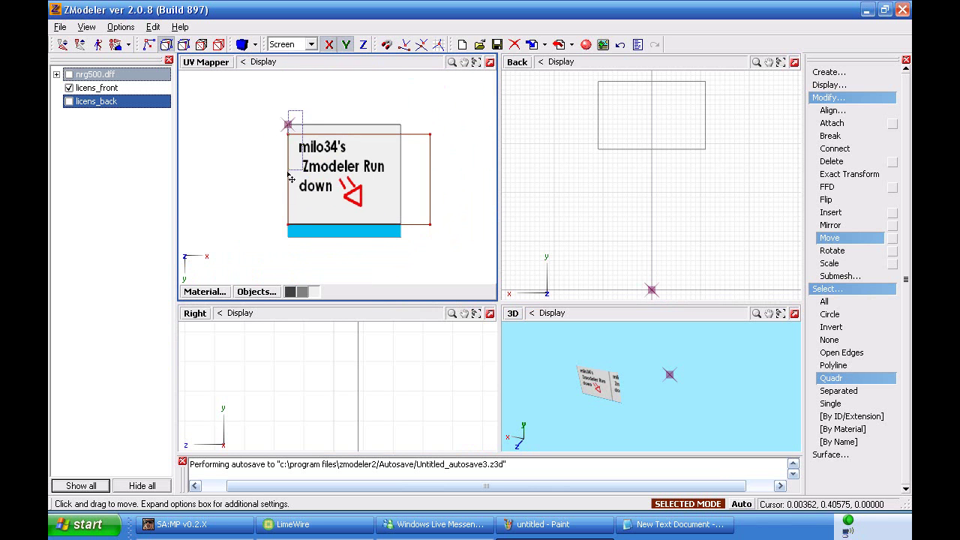
{"action": "left_click_drag", "start_coordinate": [292, 179], "coordinate": [298, 123]}
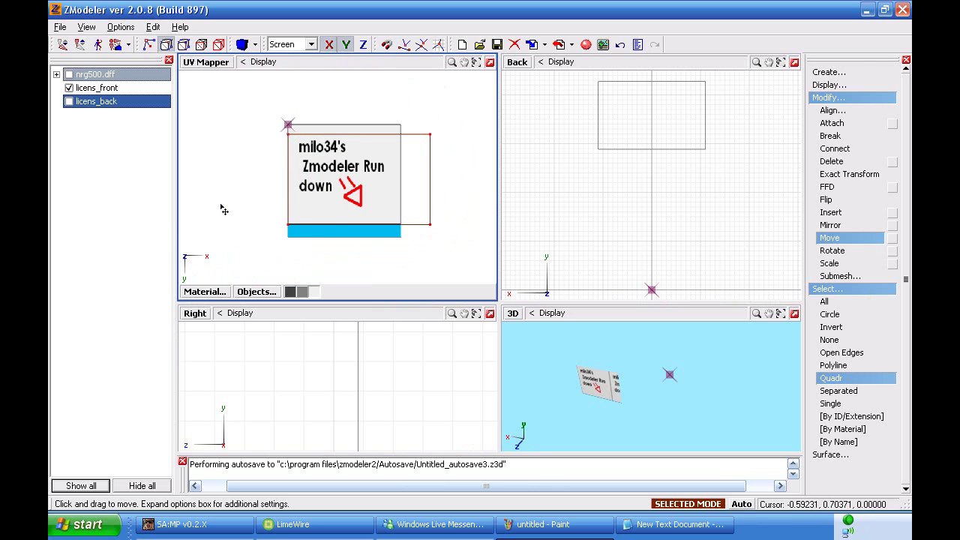
{"action": "left_click", "coordinate": [326, 47]}
{"action": "scroll", "coordinate": [367, 131], "scroll_direction": "up", "scroll_amount": 5}
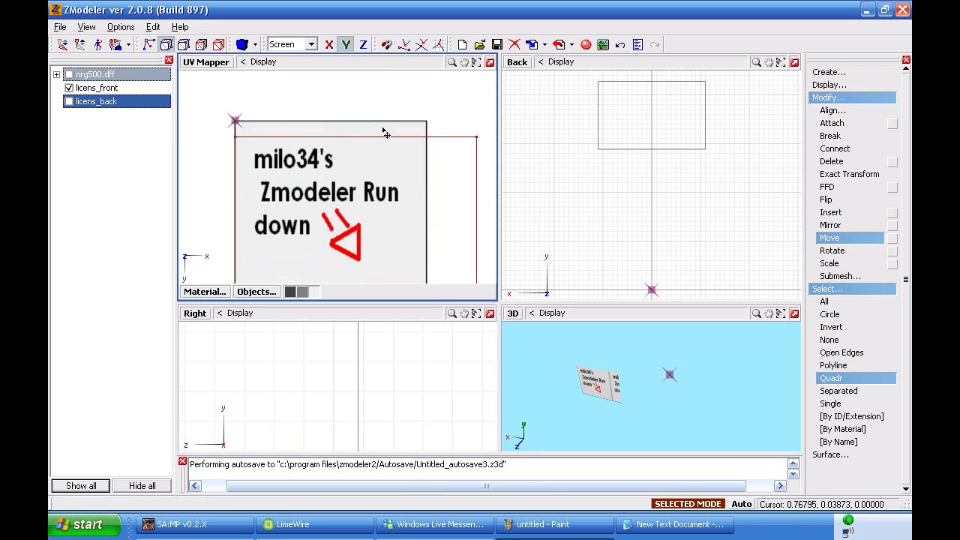
{"action": "scroll", "coordinate": [216, 131], "scroll_direction": "down", "scroll_amount": 3}
{"action": "left_click_drag", "start_coordinate": [206, 120], "coordinate": [560, 171]}
{"action": "scroll", "coordinate": [375, 105], "scroll_direction": "up", "scroll_amount": 3}
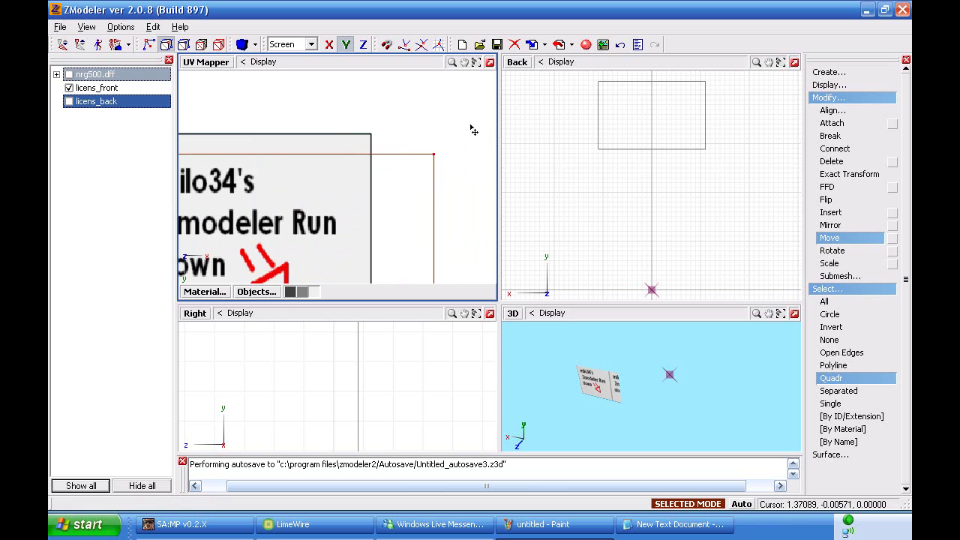
{"action": "left_click_drag", "start_coordinate": [387, 152], "coordinate": [392, 136]}
Fine-tune the UV rectangle's upper edge along Y until it lies on the texture's top edge.
{"action": "scroll", "coordinate": [375, 138], "scroll_direction": "up", "scroll_amount": 3}
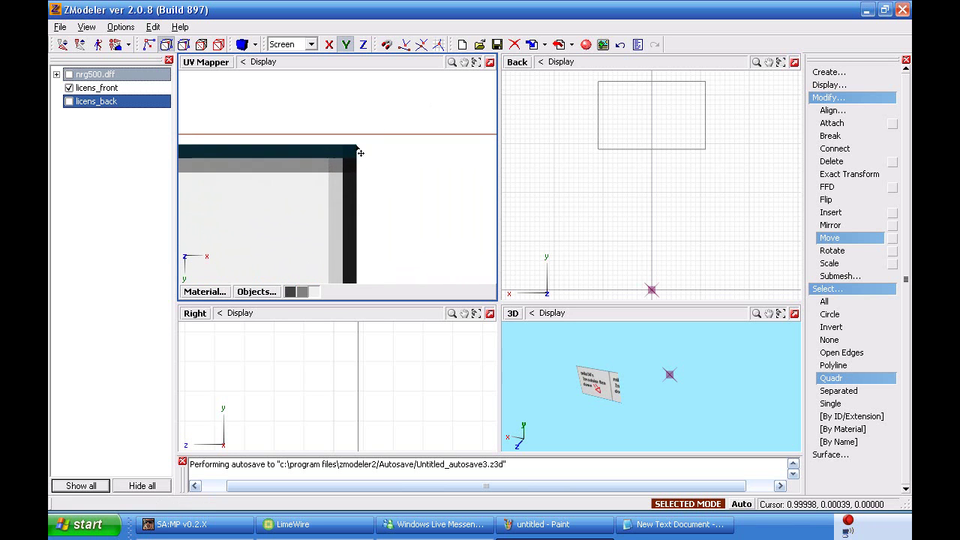
{"action": "scroll", "coordinate": [360, 150], "scroll_direction": "up", "scroll_amount": 3}
{"action": "scroll", "coordinate": [357, 148], "scroll_direction": "up", "scroll_amount": 6}
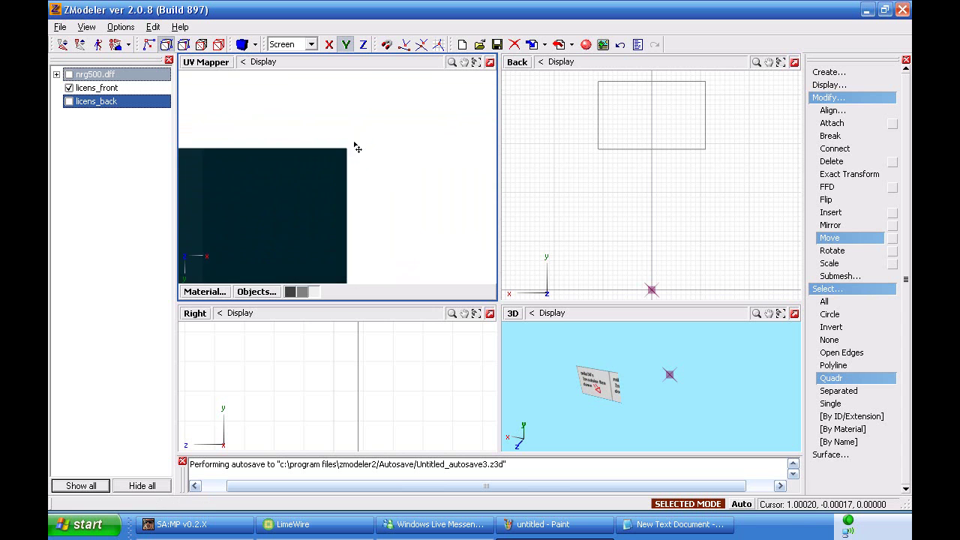
{"action": "scroll", "coordinate": [360, 117], "scroll_direction": "down", "scroll_amount": 5}
{"action": "left_click_drag", "start_coordinate": [383, 107], "coordinate": [387, 146]}
{"action": "scroll", "coordinate": [349, 141], "scroll_direction": "up", "scroll_amount": 5}
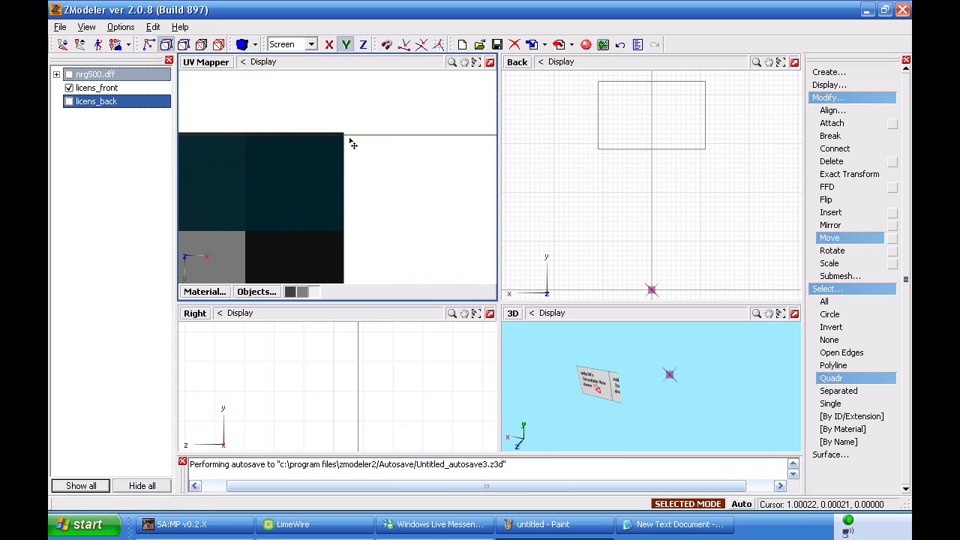
{"action": "scroll", "coordinate": [343, 137], "scroll_direction": "up", "scroll_amount": 4}
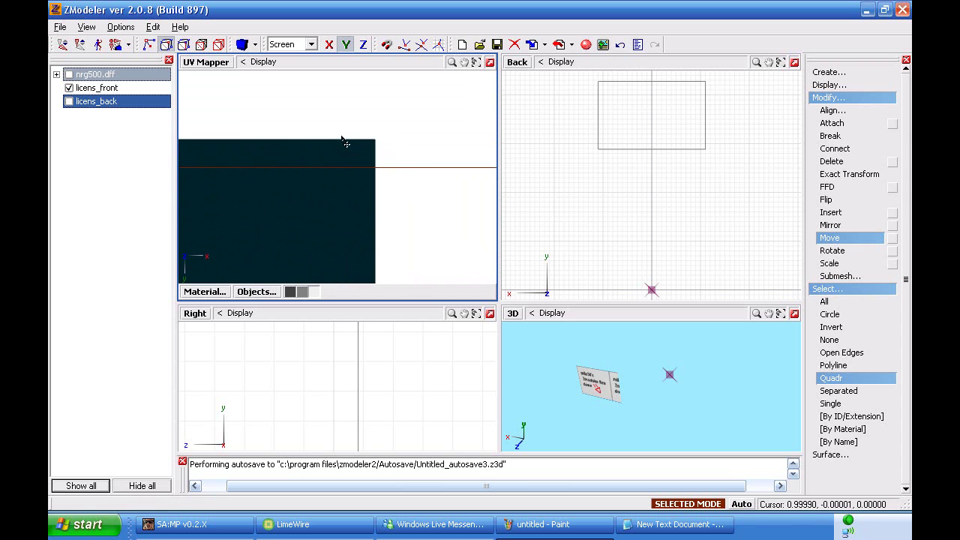
{"action": "left_click_drag", "start_coordinate": [417, 168], "coordinate": [419, 147]}
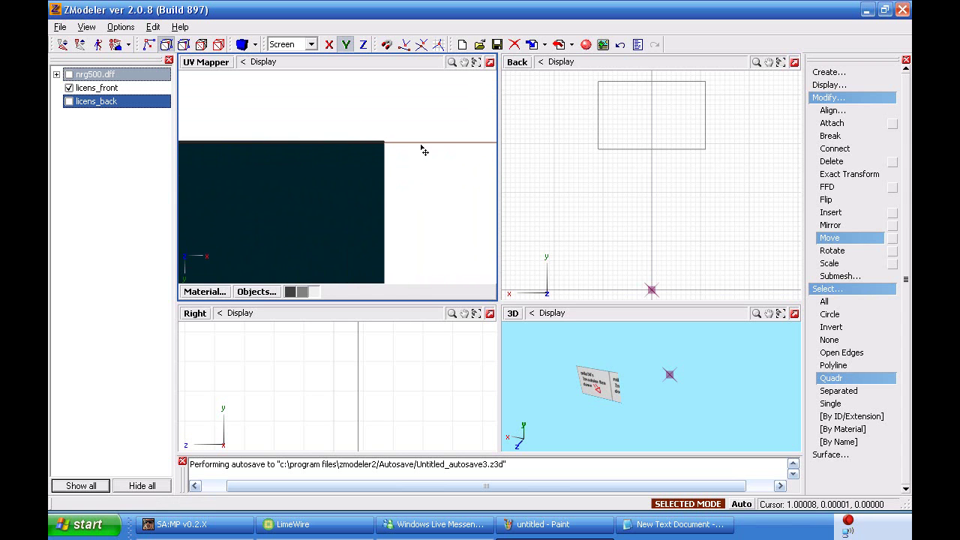
Restrict movement to the X axis and bring the UV rectangle's right-hand vertices in to the texture's right edge.
{"action": "left_click", "coordinate": [475, 63]}
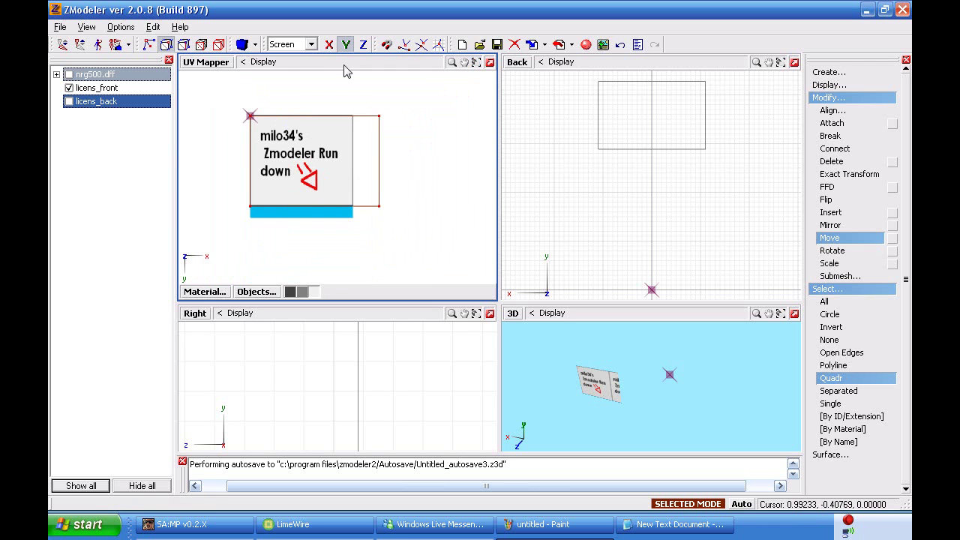
{"action": "left_click", "coordinate": [328, 45]}
{"action": "scroll", "coordinate": [372, 159], "scroll_direction": "up", "scroll_amount": 1}
{"action": "left_click_drag", "start_coordinate": [386, 172], "coordinate": [367, 185]}
{"action": "scroll", "coordinate": [355, 210], "scroll_direction": "up", "scroll_amount": 4}
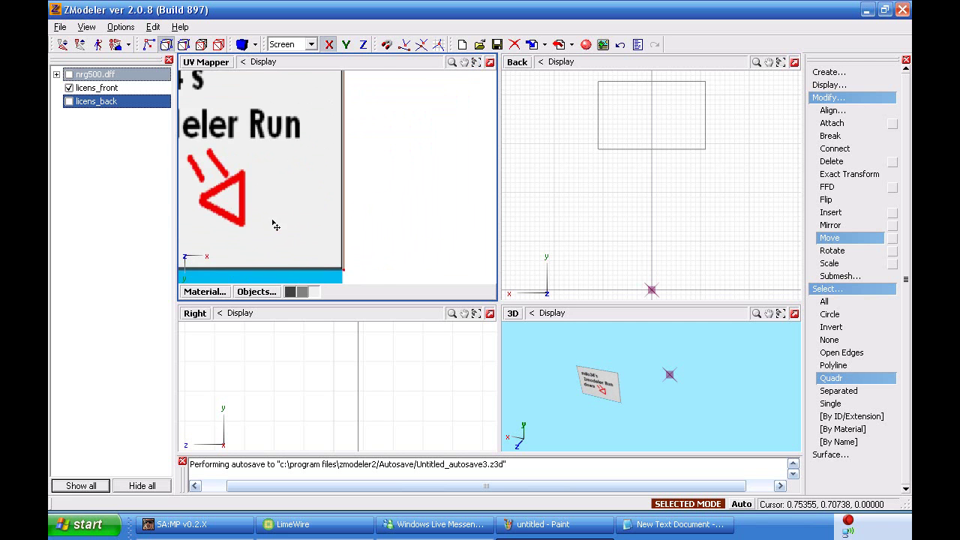
Fine-tune the UV rectangle's right-hand edge along X until it coincides with the texture's right edge.
{"action": "scroll", "coordinate": [390, 238], "scroll_direction": "up", "scroll_amount": 4}
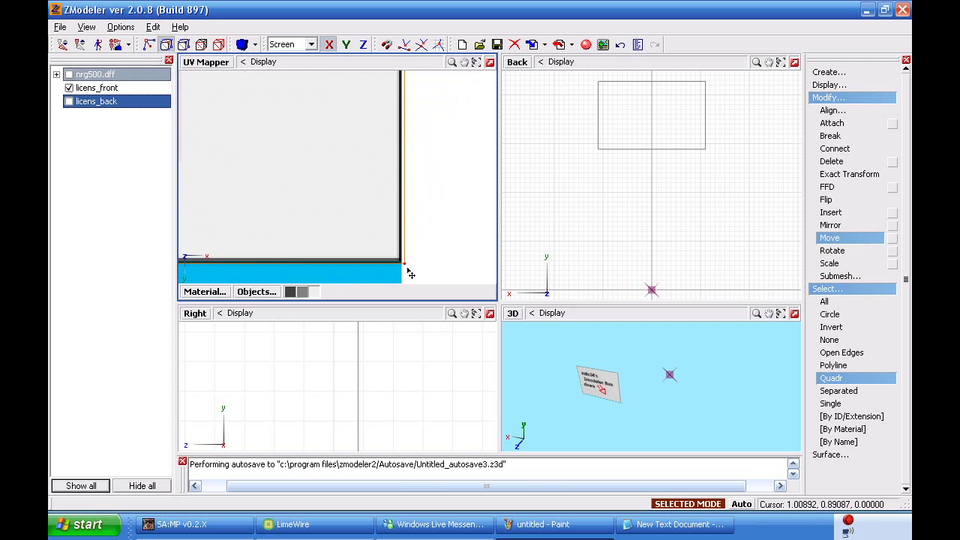
{"action": "scroll", "coordinate": [380, 242], "scroll_direction": "up", "scroll_amount": 4}
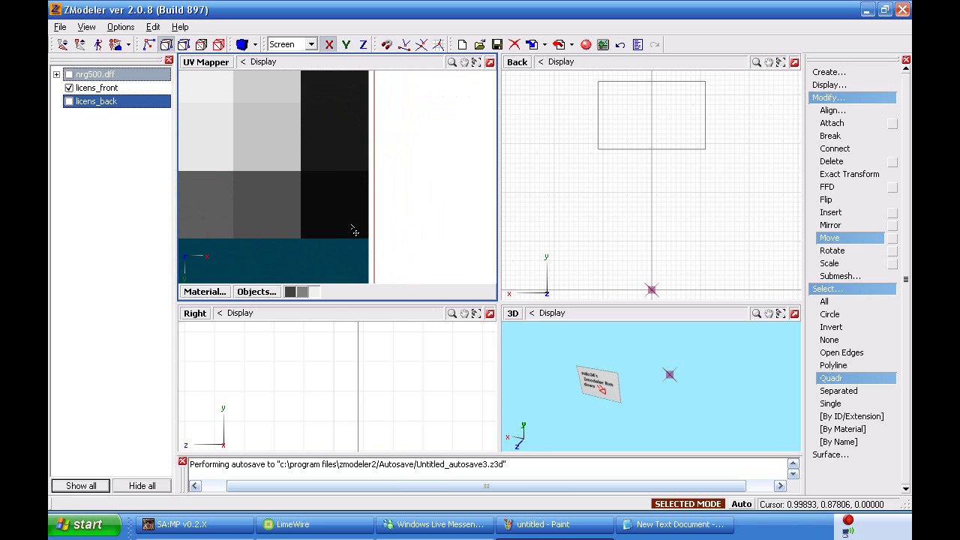
{"action": "scroll", "coordinate": [351, 231], "scroll_direction": "up", "scroll_amount": 2}
{"action": "scroll", "coordinate": [371, 274], "scroll_direction": "up", "scroll_amount": 4}
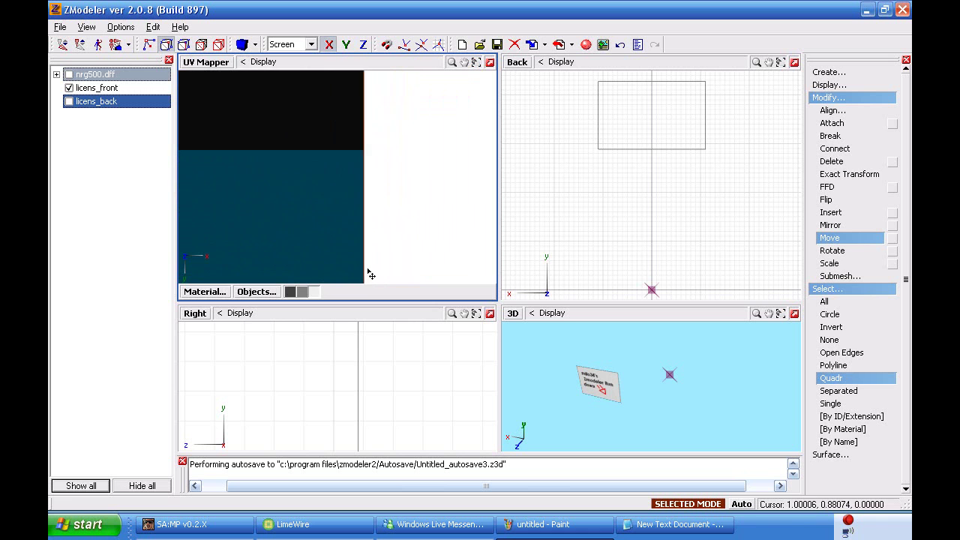
{"action": "scroll", "coordinate": [352, 264], "scroll_direction": "up", "scroll_amount": 2}
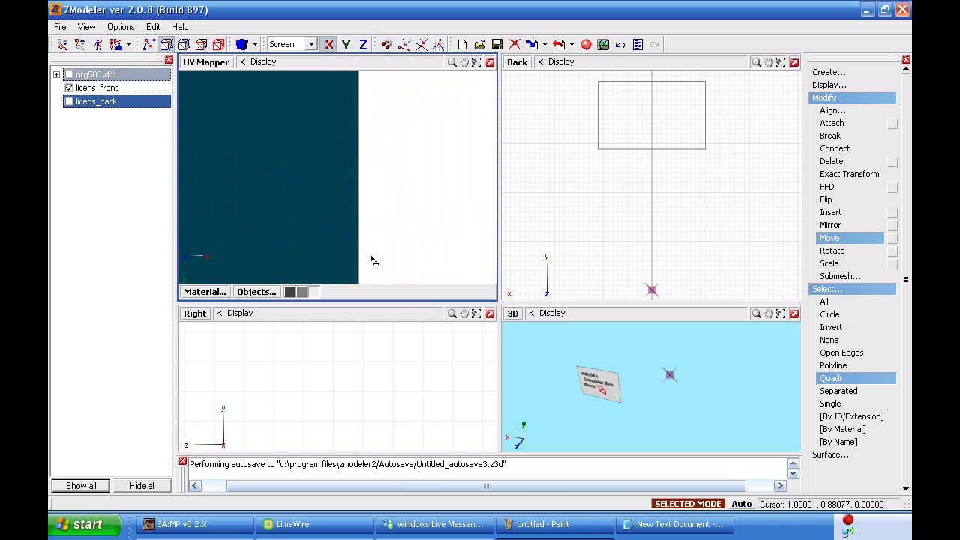
Select all four UV vertices of the plate and mirror the UV rectangle along the X axis.
{"action": "left_click", "coordinate": [476, 62]}
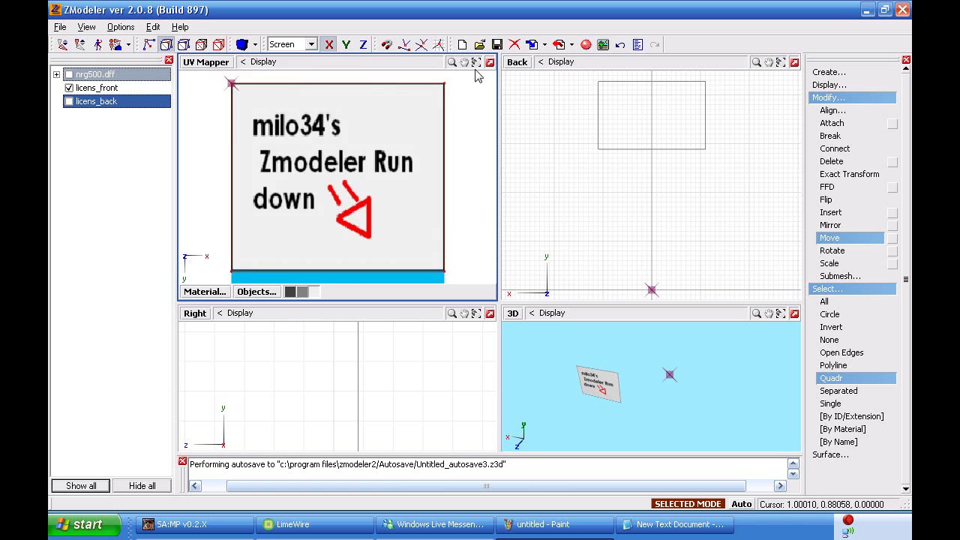
{"action": "left_click_drag", "start_coordinate": [480, 270], "coordinate": [261, 80]}
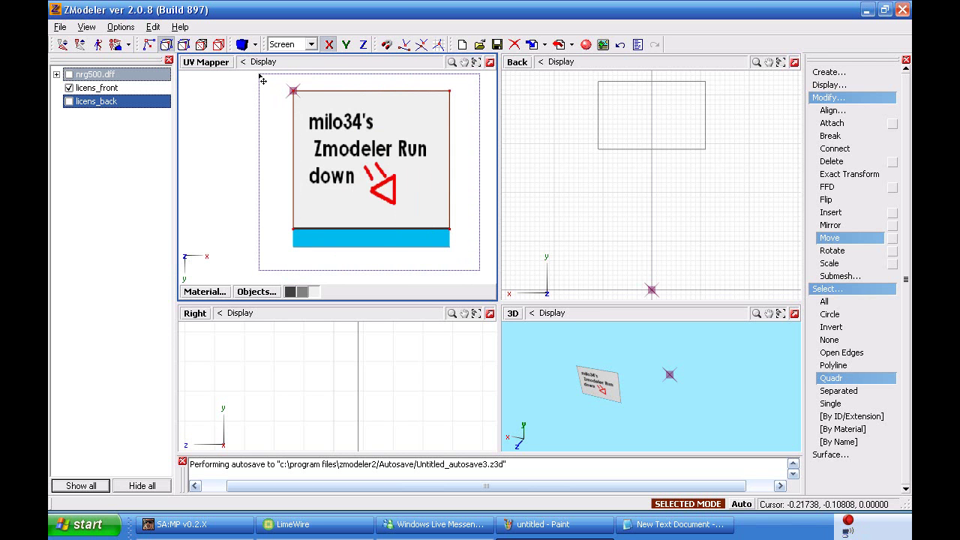
{"action": "left_click_drag", "start_coordinate": [261, 79], "coordinate": [262, 80]}
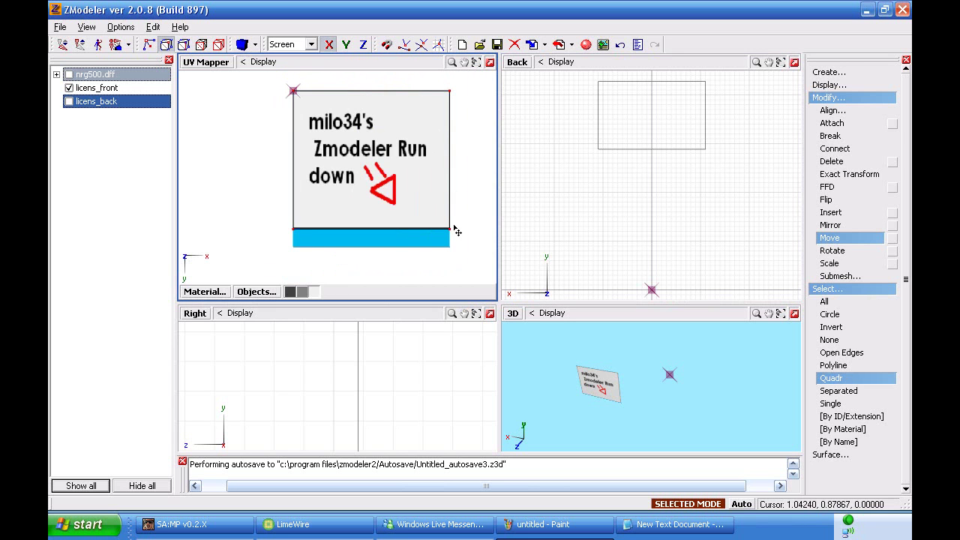
{"action": "mouse_move", "coordinate": [601, 369]}
{"action": "middle_mouse_down"}
{"action": "mouse_move", "coordinate": [613, 363]}
{"action": "mouse_move", "coordinate": [605, 394]}
{"action": "mouse_move", "coordinate": [589, 373]}
{"action": "middle_mouse_up"}
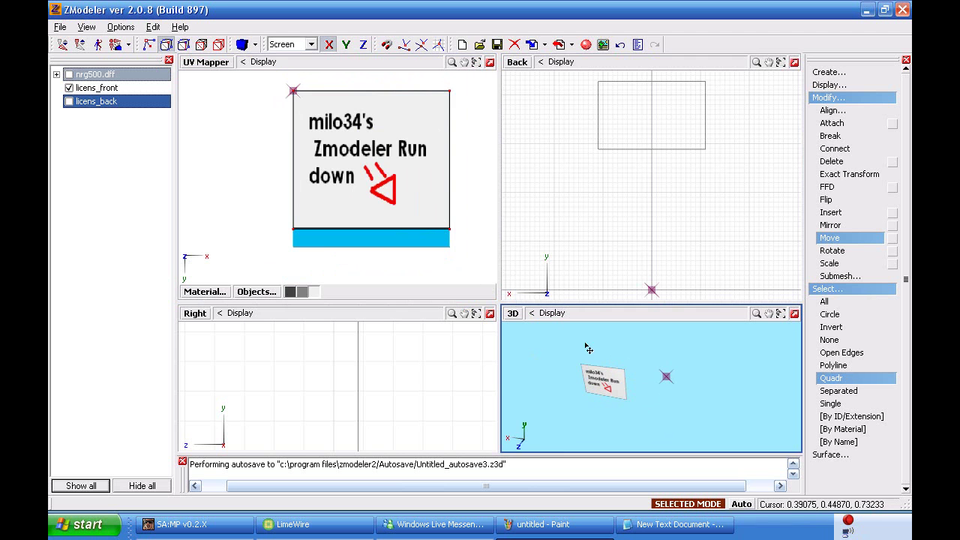
{"action": "left_click", "coordinate": [862, 250]}
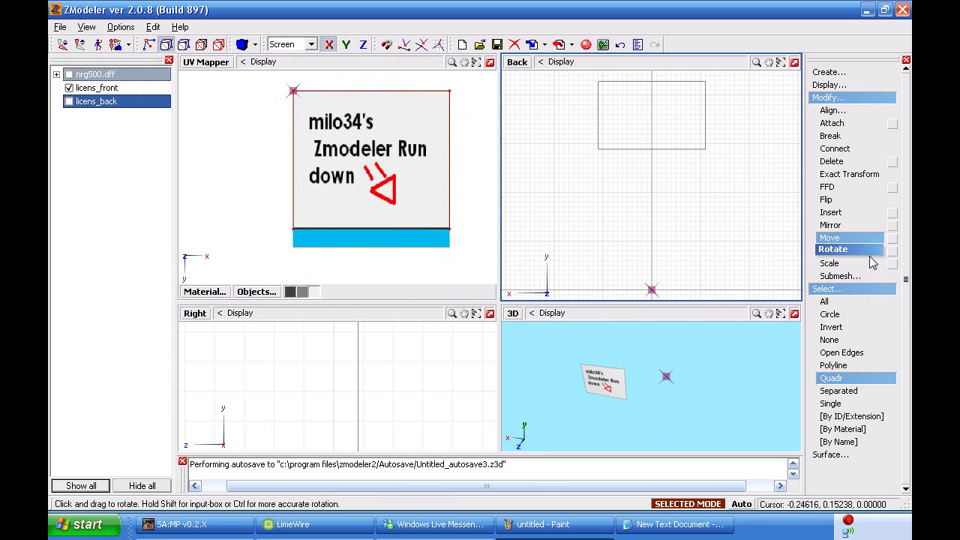
{"action": "left_click", "coordinate": [830, 224]}
{"action": "left_click", "coordinate": [609, 373]}
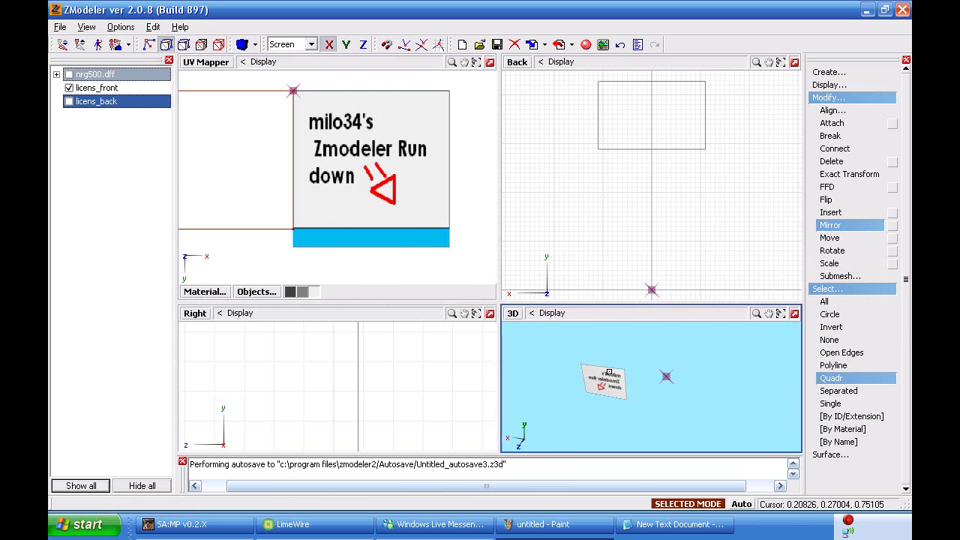
Mirror the selected UV rectangle along X again to put it back over the lettered area.
{"action": "scroll", "coordinate": [441, 231], "scroll_direction": "down", "scroll_amount": 6}
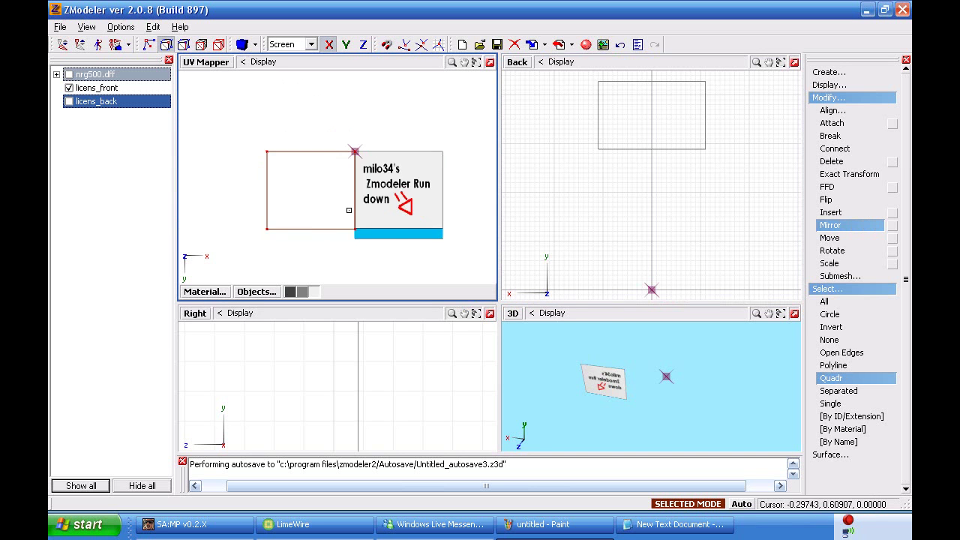
{"action": "scroll", "coordinate": [286, 197], "scroll_direction": "up", "scroll_amount": 3}
{"action": "scroll", "coordinate": [247, 173], "scroll_direction": "down", "scroll_amount": 1}
{"action": "left_click_drag", "start_coordinate": [390, 248], "coordinate": [223, 107]}
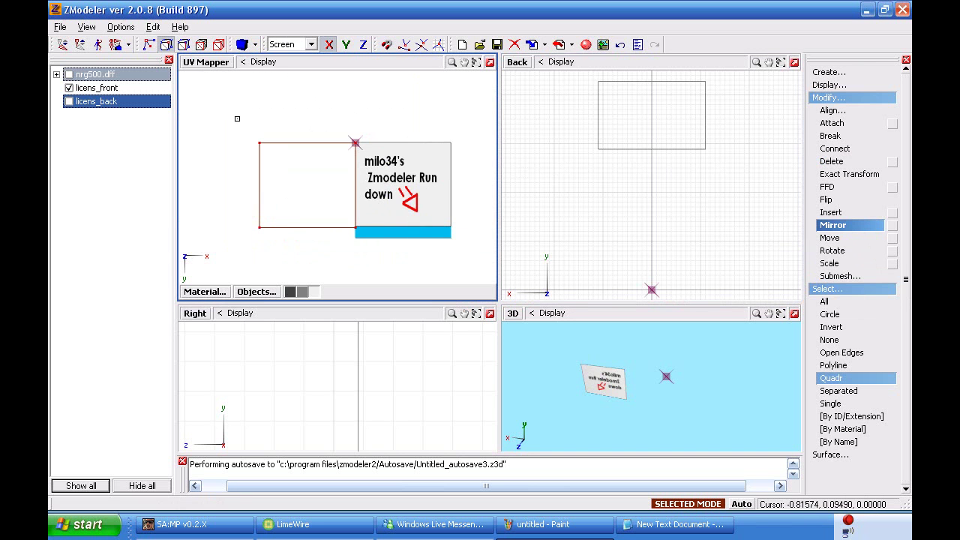
{"action": "left_click", "coordinate": [298, 169]}
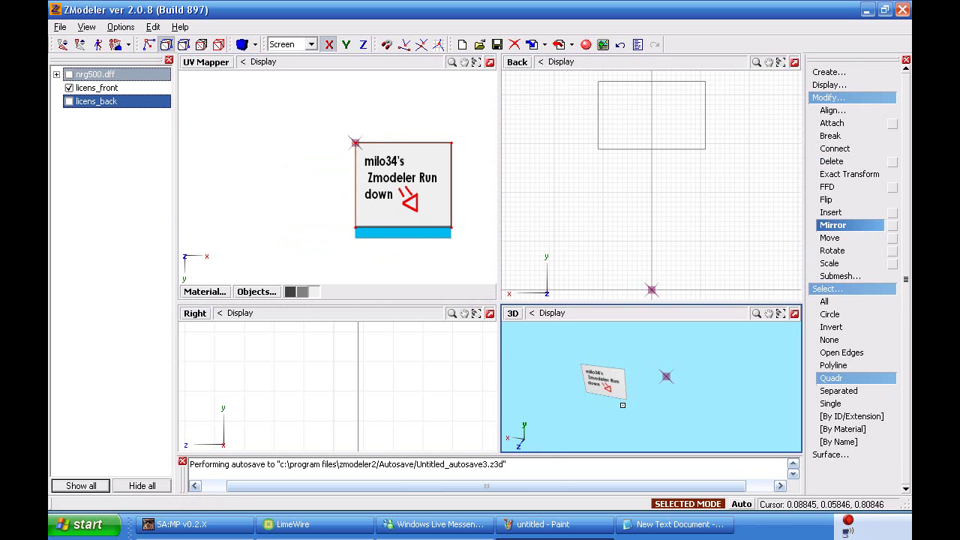
Check the plate's lettering in 3D, return to object-level editing, and change the UV Mapper viewport to the Top view.
{"action": "left_click", "coordinate": [619, 395]}
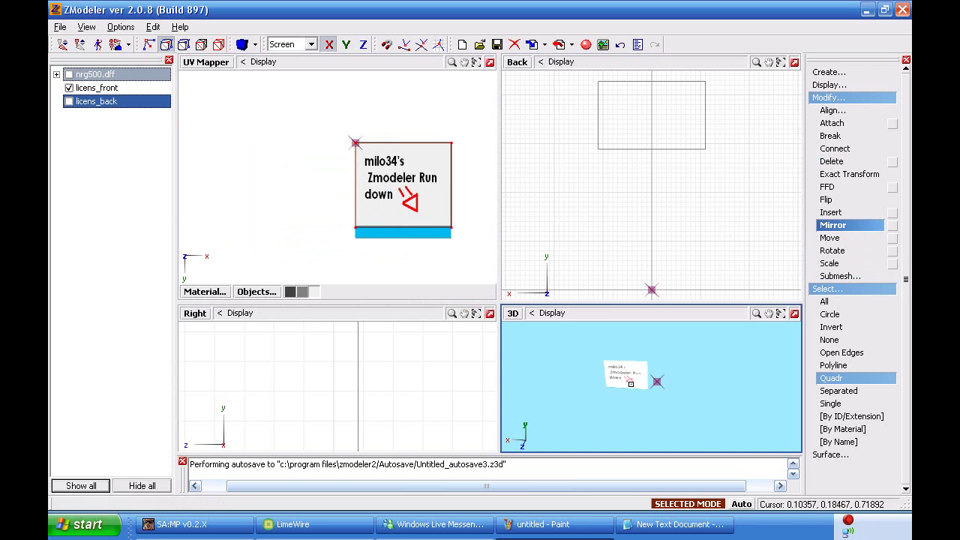
{"action": "left_click", "coordinate": [591, 387]}
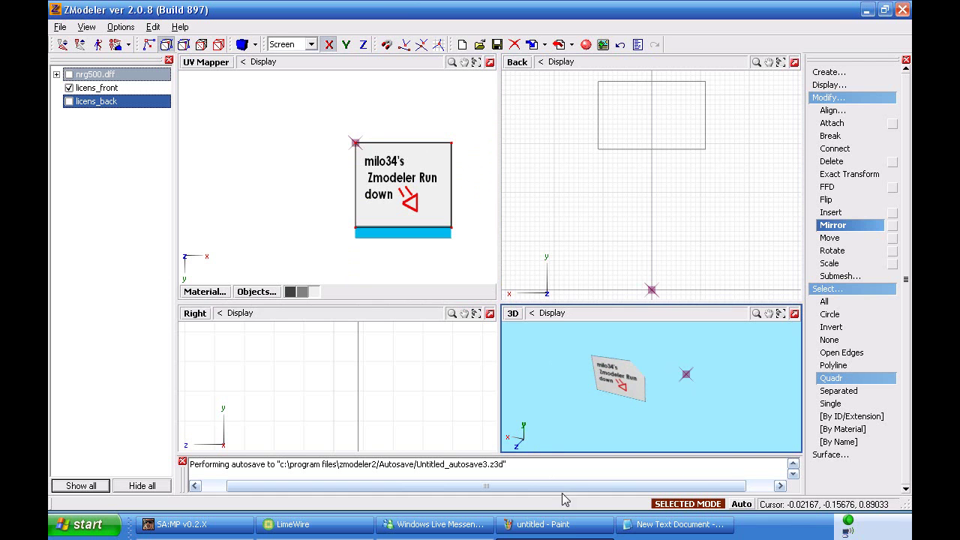
{"action": "left_click", "coordinate": [218, 44]}
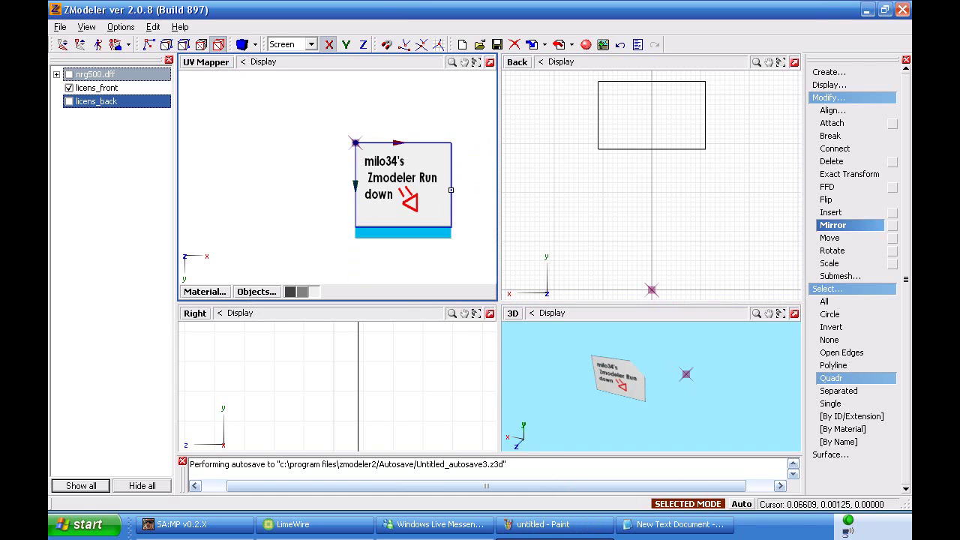
{"action": "left_click", "coordinate": [223, 65]}
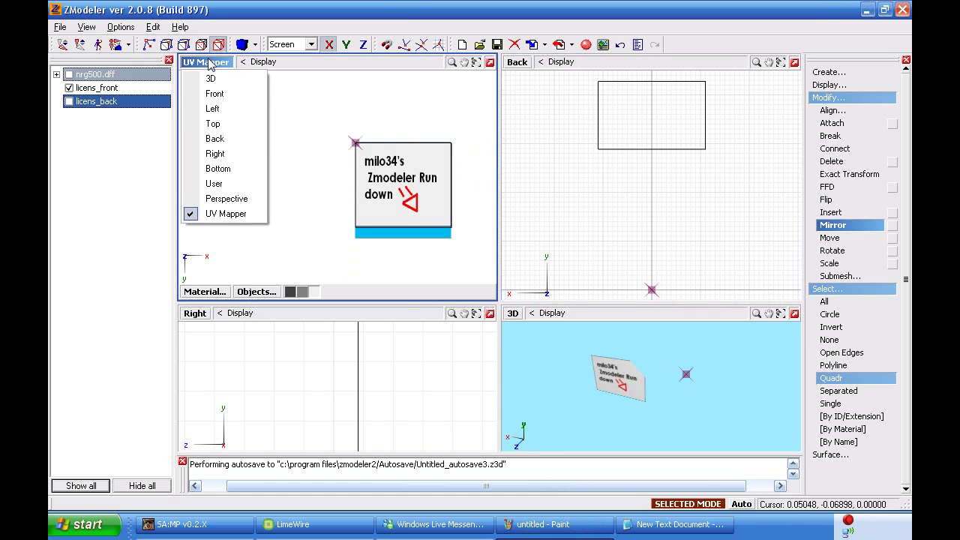
{"action": "left_click", "coordinate": [225, 124]}
{"action": "left_click", "coordinate": [489, 62]}
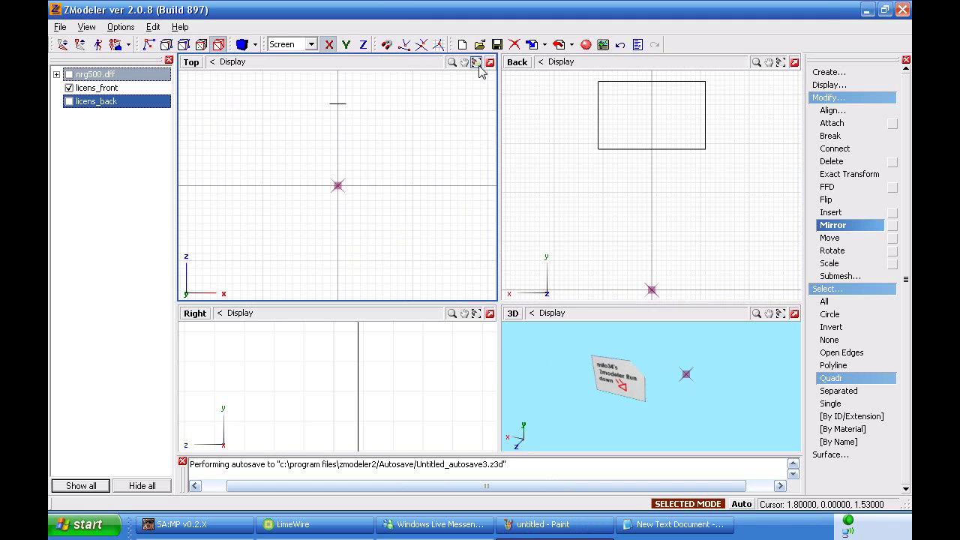
Leave the Move tool and show licens_back together with licens_front in the scene.
{"action": "mouse_move", "coordinate": [667, 330]}
{"action": "middle_mouse_down"}
{"action": "mouse_move", "coordinate": [675, 338]}
{"action": "mouse_move", "coordinate": [663, 334]}
{"action": "middle_mouse_up"}
{"action": "left_click", "coordinate": [822, 237]}
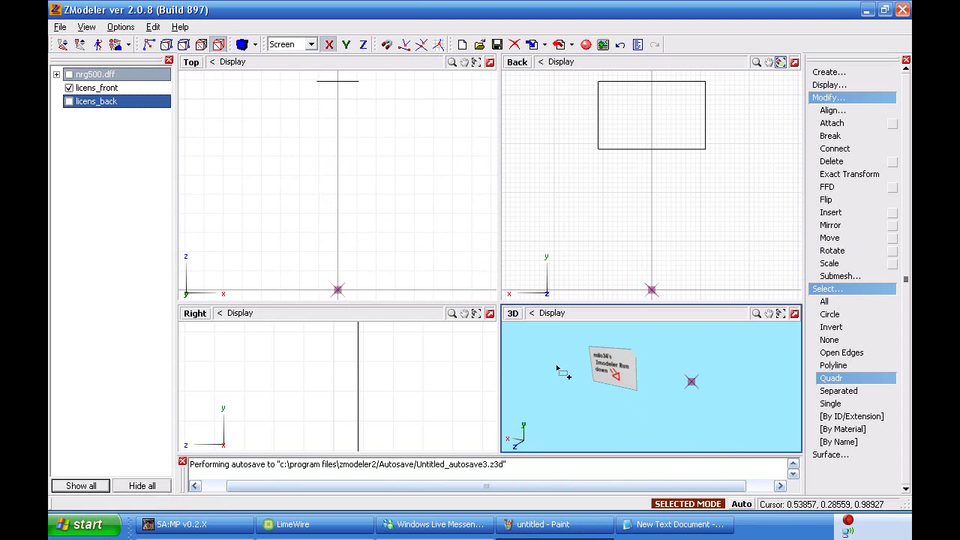
{"action": "left_click", "coordinate": [218, 45]}
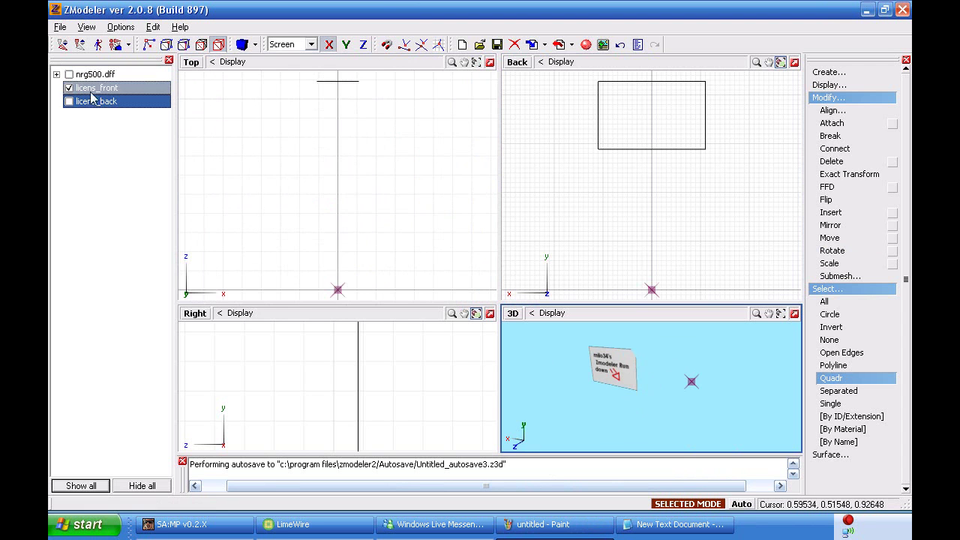
{"action": "left_click", "coordinate": [69, 101]}
{"action": "mouse_move", "coordinate": [638, 413]}
{"action": "middle_mouse_down"}
{"action": "mouse_move", "coordinate": [600, 418]}
{"action": "mouse_move", "coordinate": [615, 398]}
{"action": "mouse_move", "coordinate": [642, 398]}
{"action": "mouse_move", "coordinate": [641, 412]}
{"action": "middle_mouse_up"}
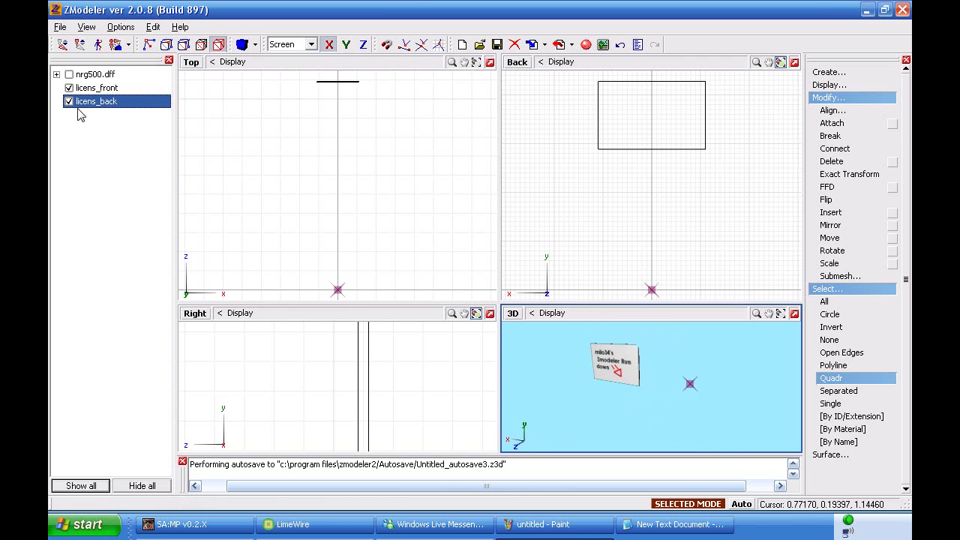
Attach licens_back to licens_front with Attach Multiple, using licens_front as the target node, and leave the Attach tool.
{"action": "left_click", "coordinate": [891, 123]}
{"action": "left_click", "coordinate": [840, 174]}
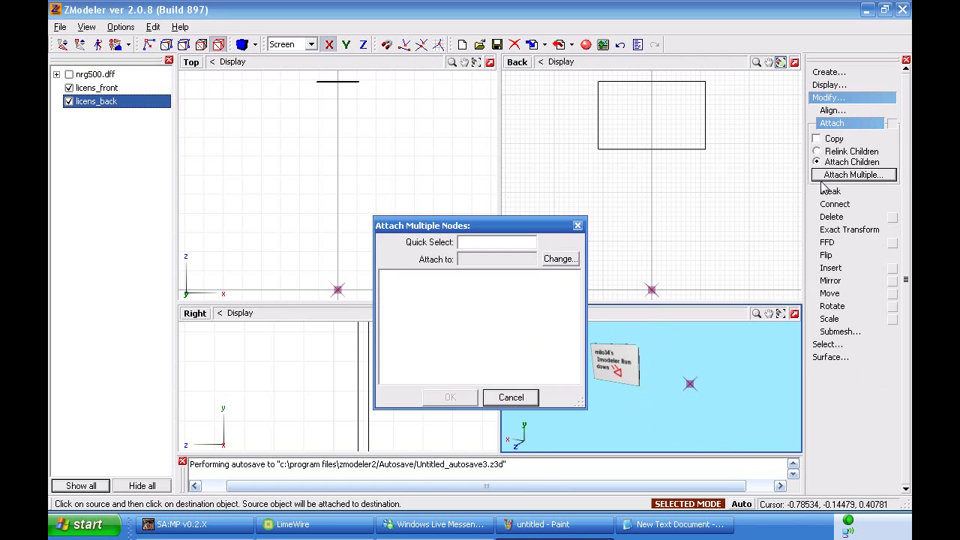
{"action": "left_click", "coordinate": [546, 264]}
{"action": "scroll", "coordinate": [574, 285], "scroll_direction": "down", "scroll_amount": 3}
{"action": "left_click", "coordinate": [437, 328]}
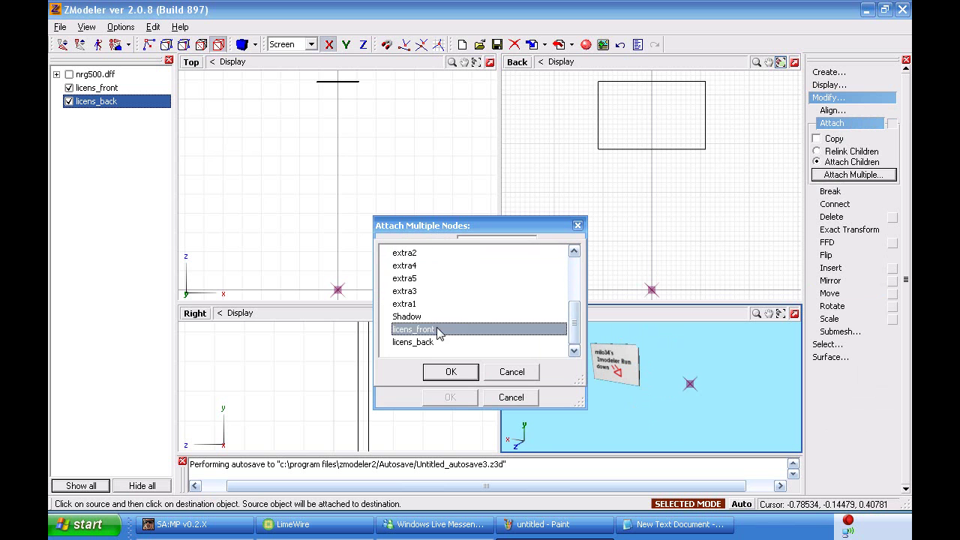
{"action": "left_click", "coordinate": [450, 372]}
{"action": "scroll", "coordinate": [449, 337], "scroll_direction": "down", "scroll_amount": 5}
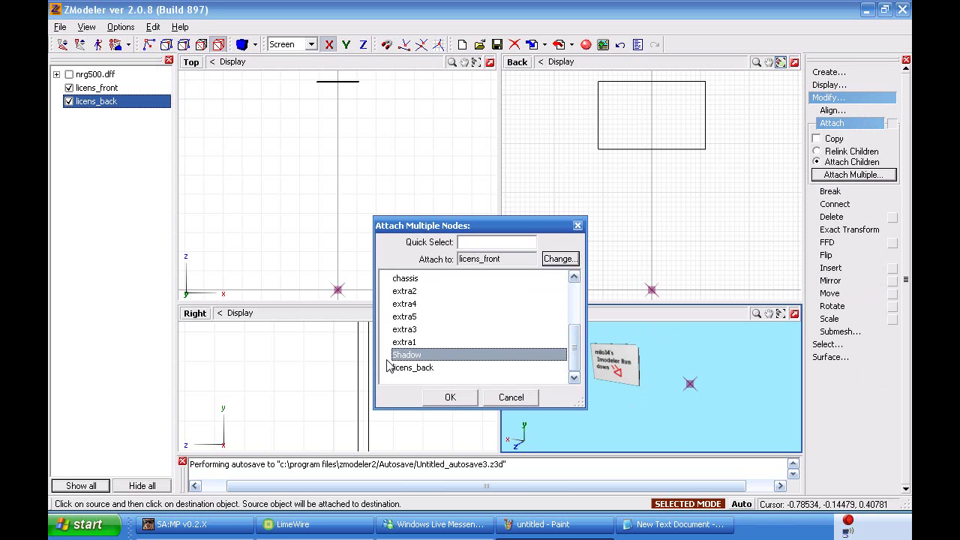
{"action": "left_click", "coordinate": [415, 367]}
{"action": "left_click", "coordinate": [446, 397]}
{"action": "mouse_move", "coordinate": [622, 405]}
{"action": "middle_mouse_down"}
{"action": "mouse_move", "coordinate": [640, 411]}
{"action": "mouse_move", "coordinate": [623, 399]}
{"action": "middle_mouse_up"}
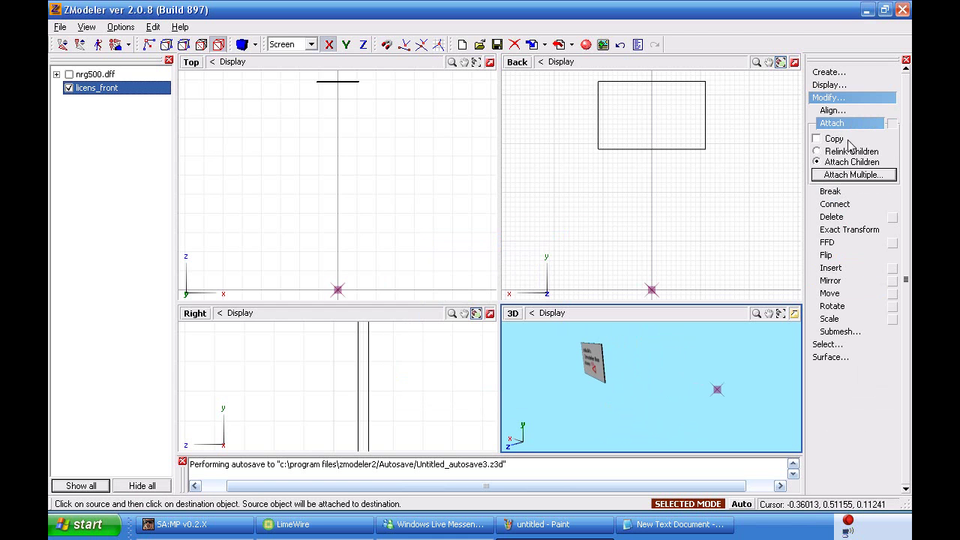
{"action": "left_click", "coordinate": [842, 124]}
Show the nrg500.dff bike model together with licens_front and check the plate's placement on the bike in 3D.
{"action": "middle_click_drag", "start_coordinate": [694, 330], "coordinate": [667, 352]}
{"action": "left_click", "coordinate": [63, 44]}
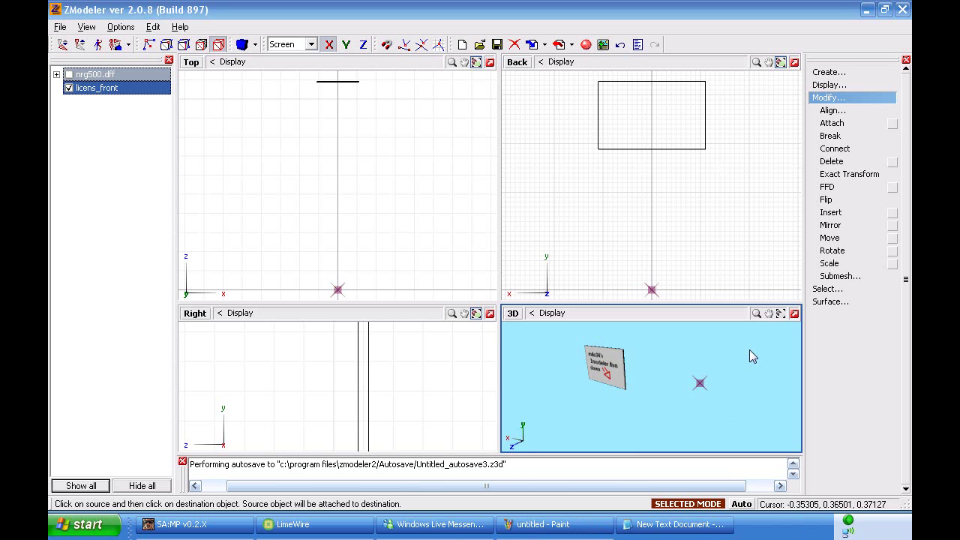
{"action": "mouse_move", "coordinate": [632, 359]}
{"action": "middle_mouse_down"}
{"action": "mouse_move", "coordinate": [596, 358]}
{"action": "mouse_move", "coordinate": [624, 333]}
{"action": "mouse_move", "coordinate": [593, 353]}
{"action": "middle_mouse_up"}
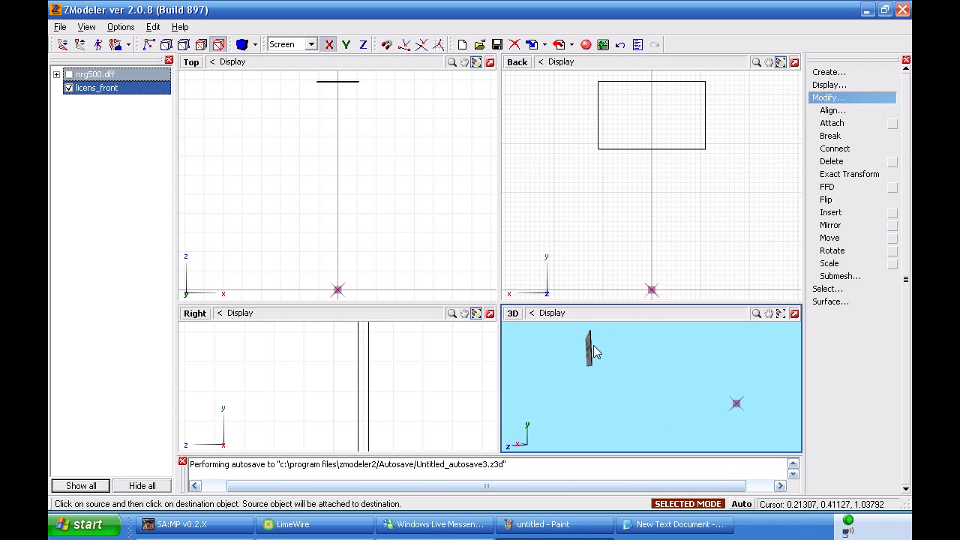
{"action": "left_click", "coordinate": [70, 75]}
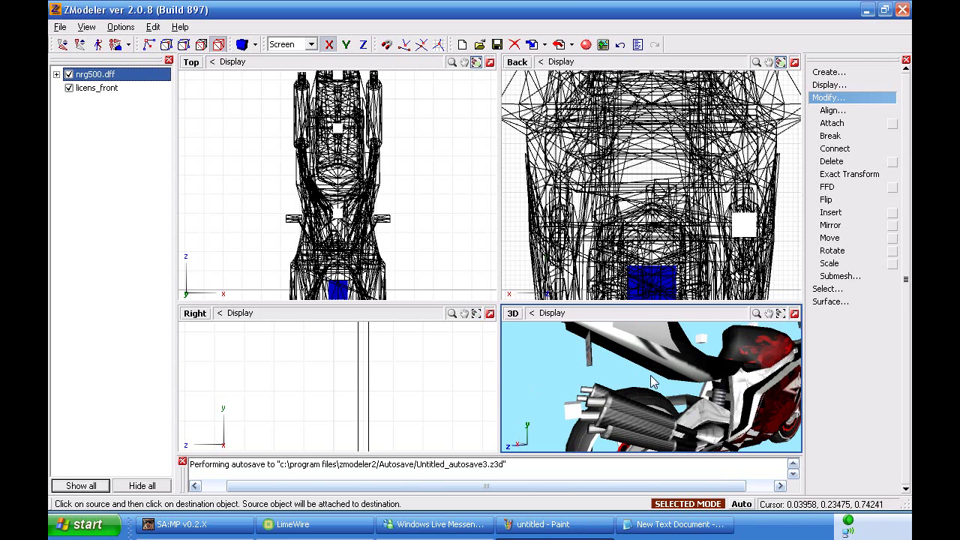
{"action": "middle_click_drag", "start_coordinate": [651, 380], "coordinate": [609, 383]}
{"action": "scroll", "coordinate": [609, 380], "scroll_direction": "down", "scroll_amount": 5}
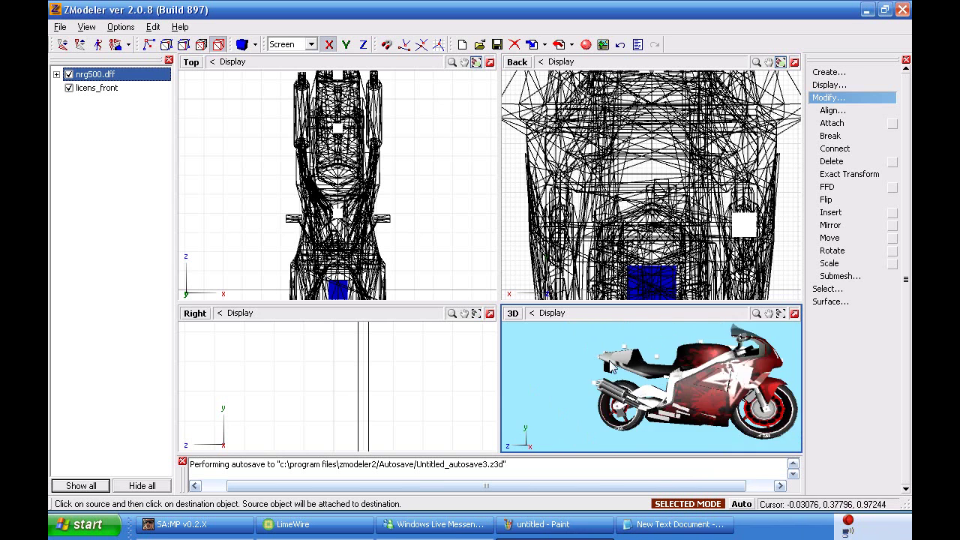
{"action": "scroll", "coordinate": [725, 445], "scroll_direction": "up", "scroll_amount": 6}
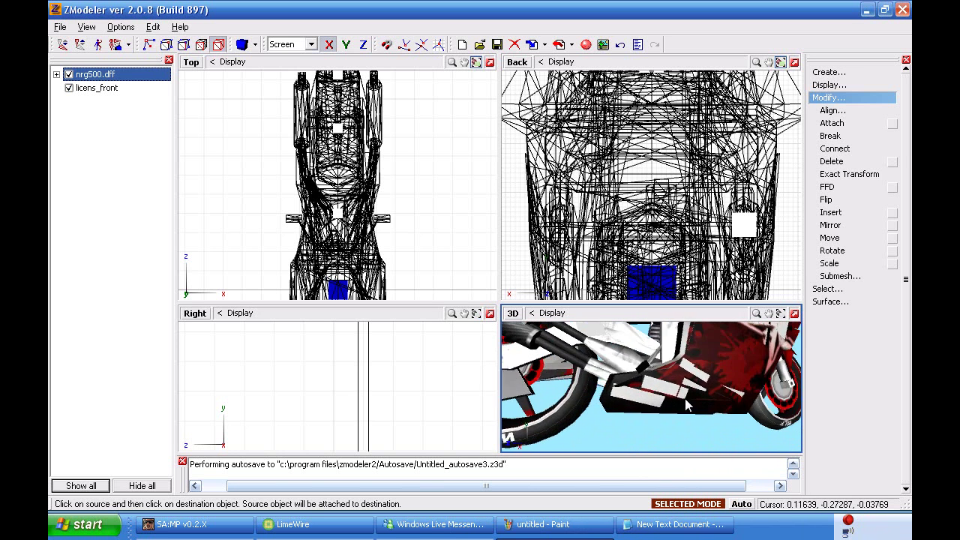
{"action": "mouse_move", "coordinate": [685, 405]}
{"action": "middle_mouse_down"}
{"action": "mouse_move", "coordinate": [622, 395]}
{"action": "mouse_move", "coordinate": [621, 385]}
{"action": "mouse_move", "coordinate": [679, 398]}
{"action": "middle_mouse_up"}
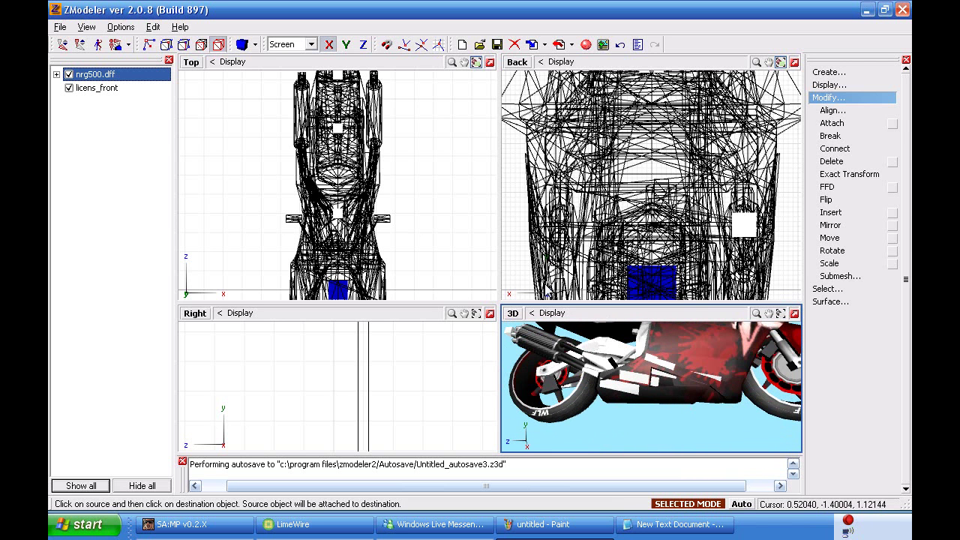
{"action": "middle_click_drag", "start_coordinate": [644, 361], "coordinate": [646, 391]}
{"action": "scroll", "coordinate": [656, 372], "scroll_direction": "down", "scroll_amount": 5}
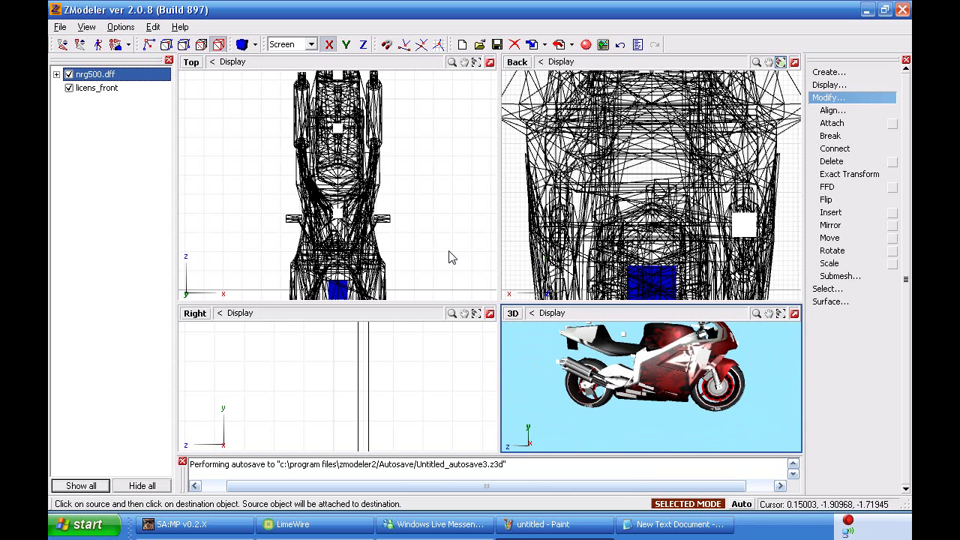
Expand the nrg500.dff hierarchy down through nrg500 to the parts under chassis_dummy.
{"action": "left_click", "coordinate": [56, 74]}
{"action": "left_click", "coordinate": [67, 88]}
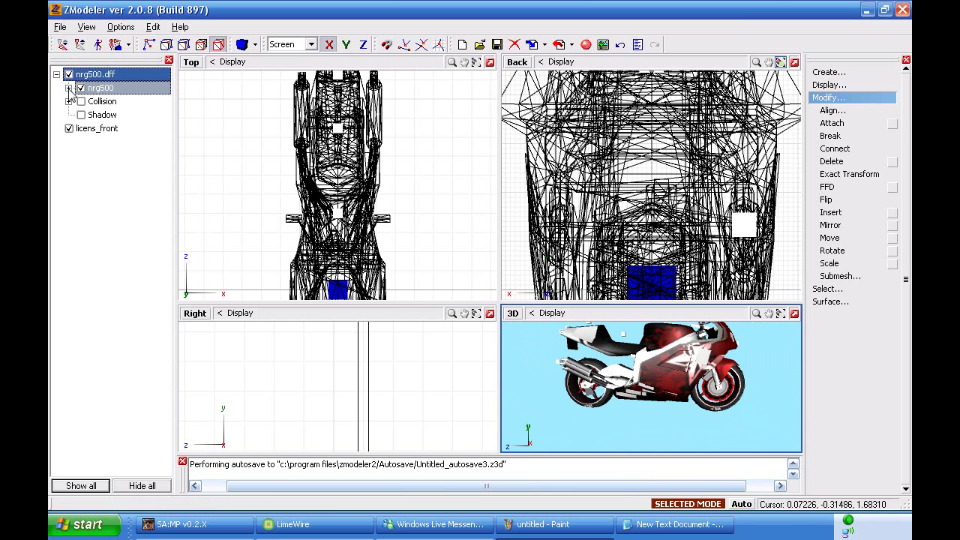
{"action": "left_click", "coordinate": [59, 81]}
{"action": "left_click", "coordinate": [68, 88]}
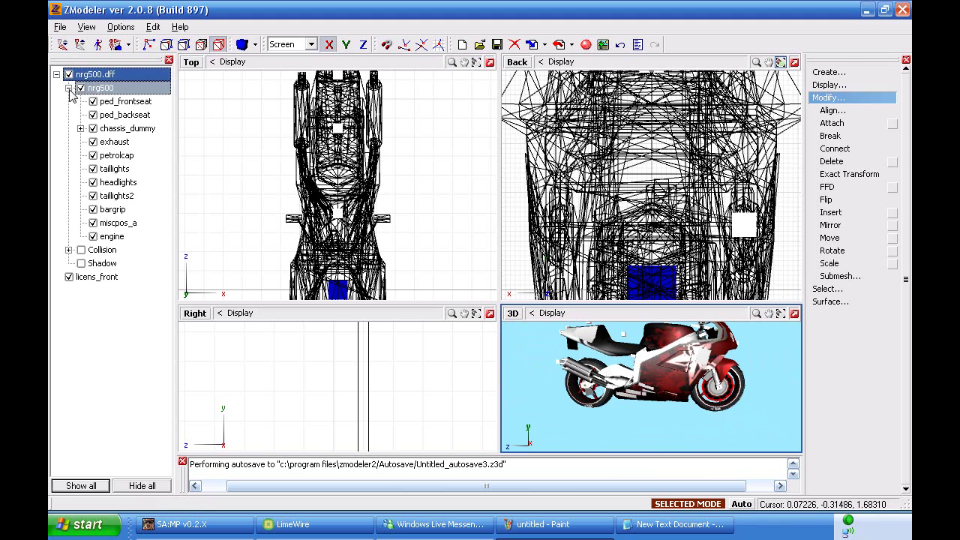
{"action": "left_click", "coordinate": [81, 129]}
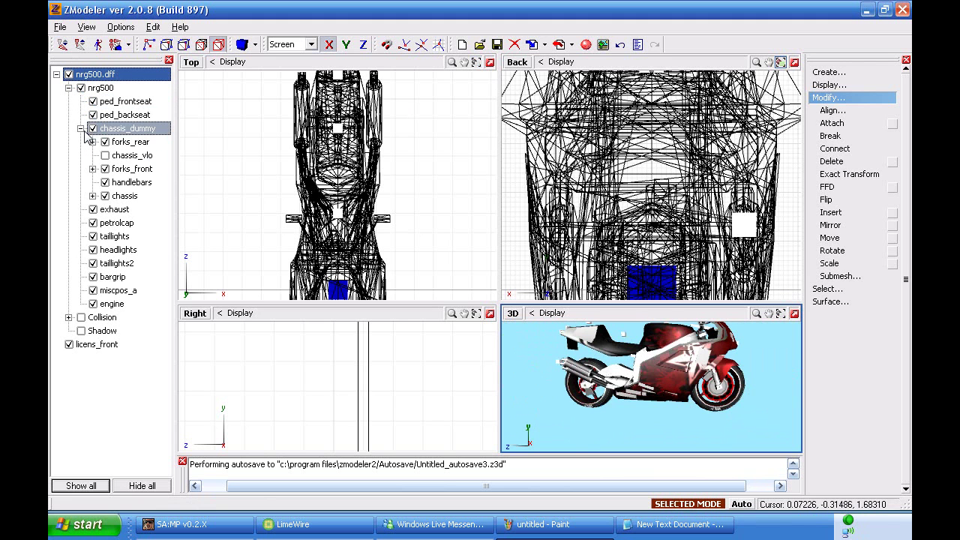
Hide the exhaust, petrolcap, taillights, headlights, taillights2, bargrip, miscpos_a and engine nodes of the bike.
{"action": "left_click", "coordinate": [93, 211]}
{"action": "left_click", "coordinate": [92, 223]}
{"action": "left_click", "coordinate": [92, 236]}
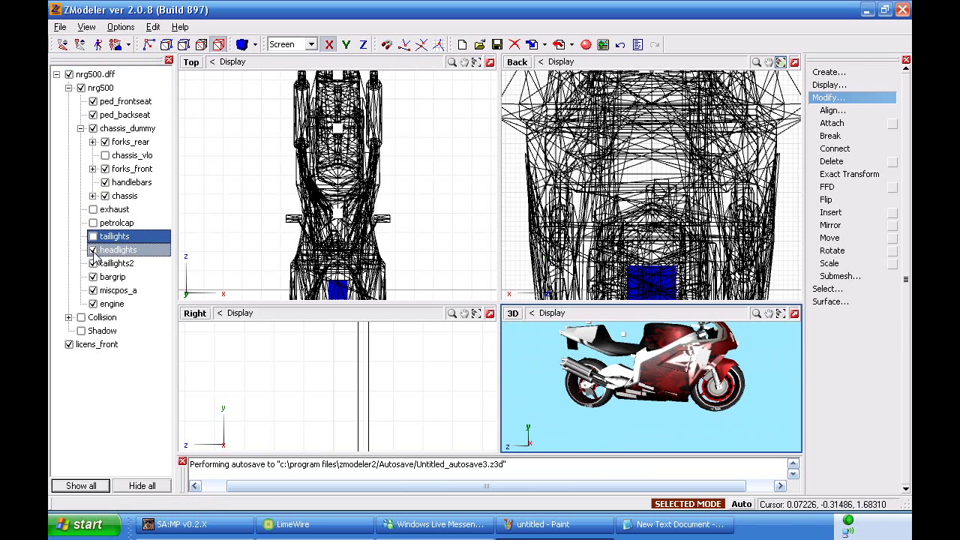
{"action": "left_click", "coordinate": [92, 250]}
{"action": "left_click", "coordinate": [92, 263]}
{"action": "left_click", "coordinate": [92, 277]}
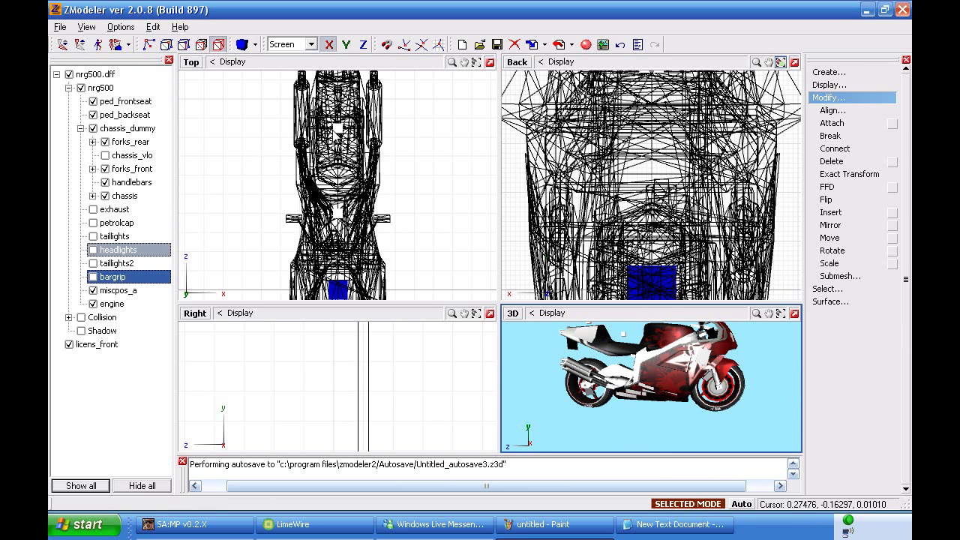
{"action": "left_click", "coordinate": [92, 290]}
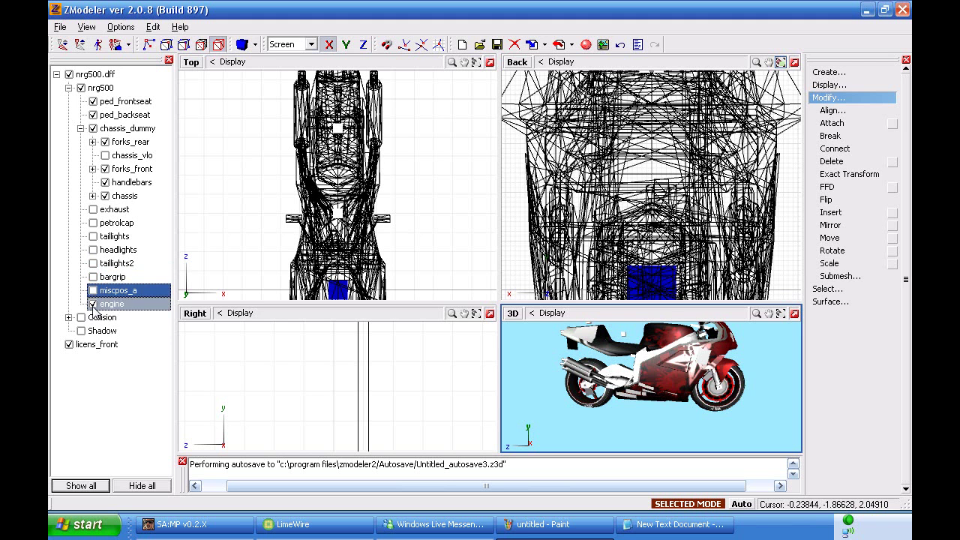
{"action": "left_click", "coordinate": [92, 305]}
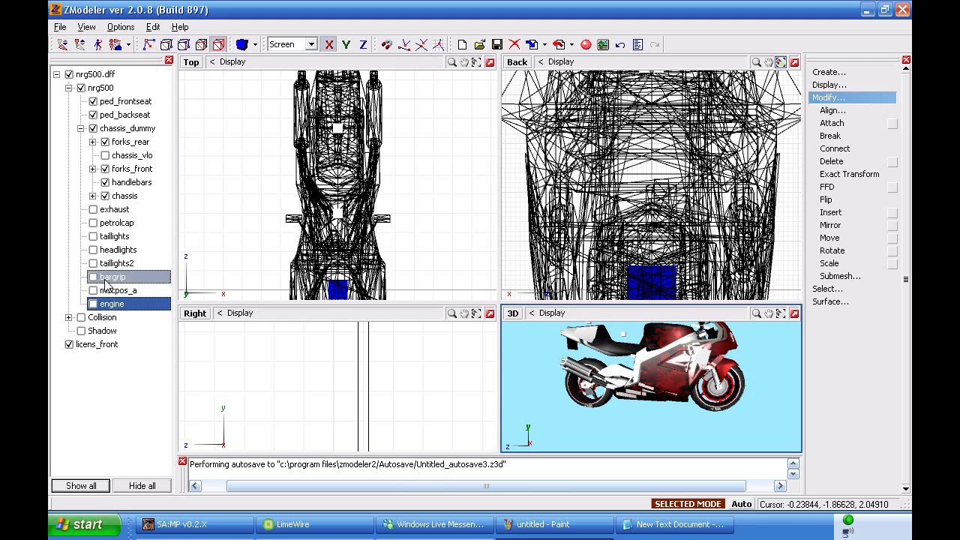
Identify the forks_rear part by briefly hiding it and showing it again, and look into its child nodes.
{"action": "left_click", "coordinate": [104, 142]}
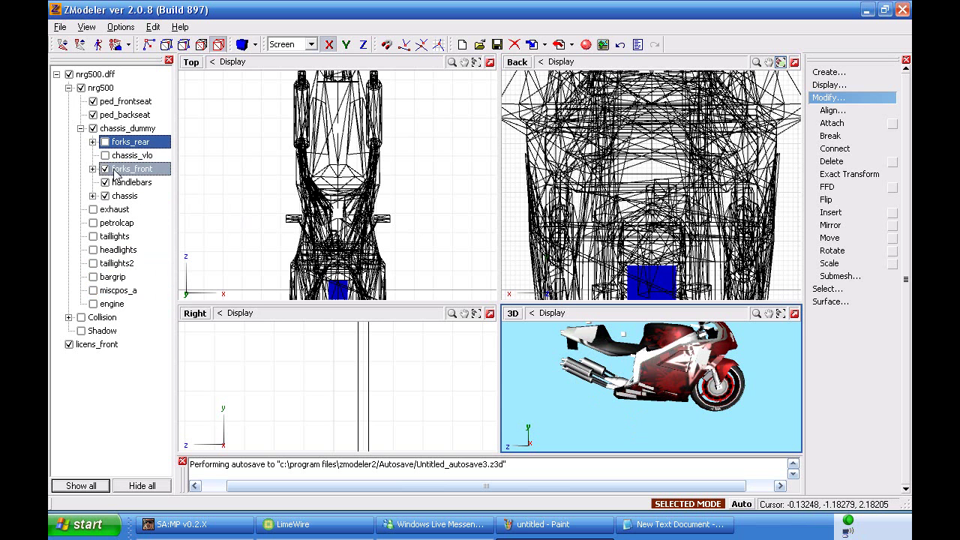
{"action": "left_click", "coordinate": [105, 141]}
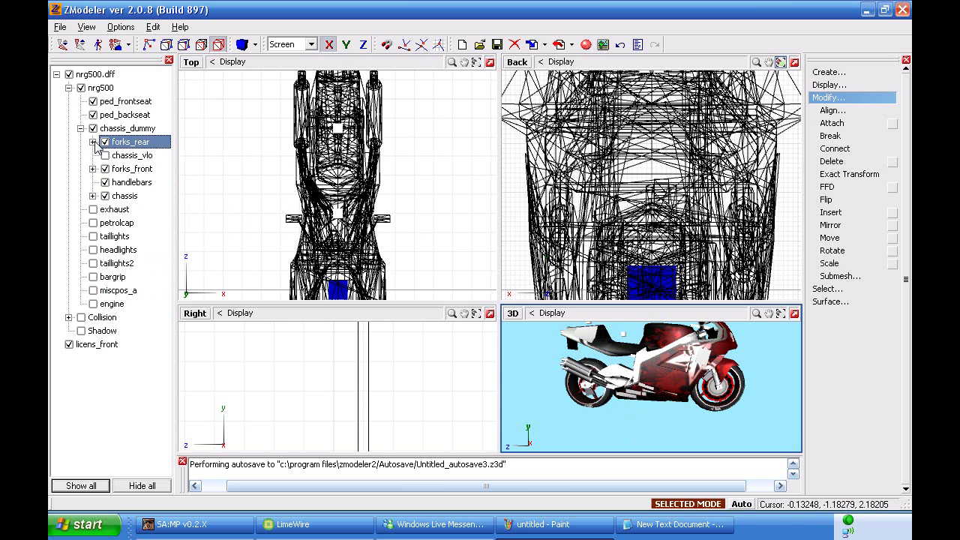
{"action": "left_click", "coordinate": [93, 143]}
{"action": "left_click", "coordinate": [93, 142]}
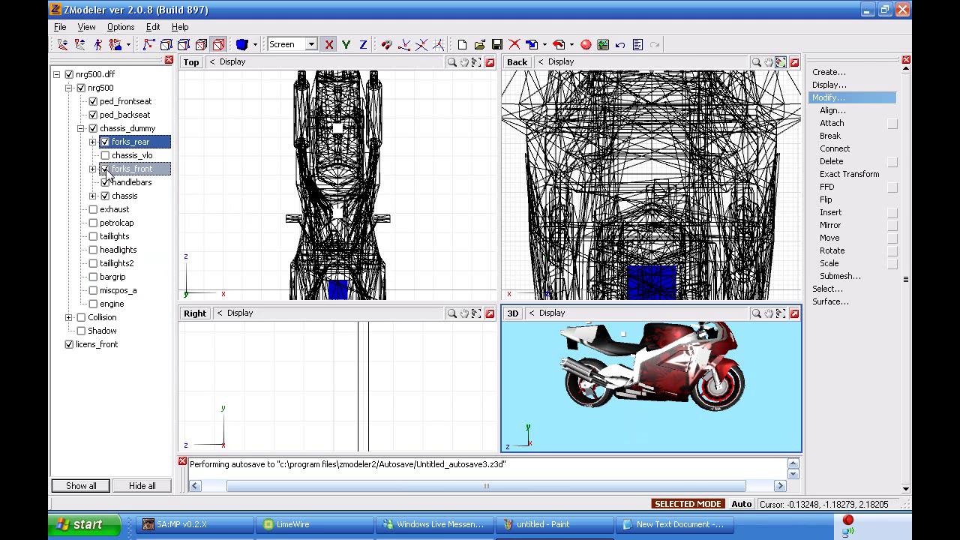
Hide the forks_front, handlebars, ped_backseat and ped_frontseat nodes.
{"action": "left_click", "coordinate": [105, 169]}
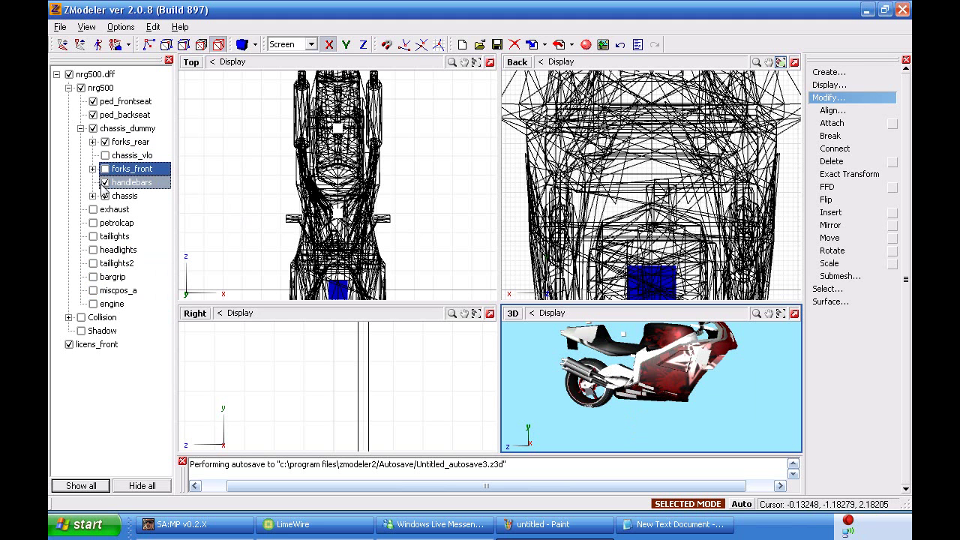
{"action": "left_click", "coordinate": [105, 183]}
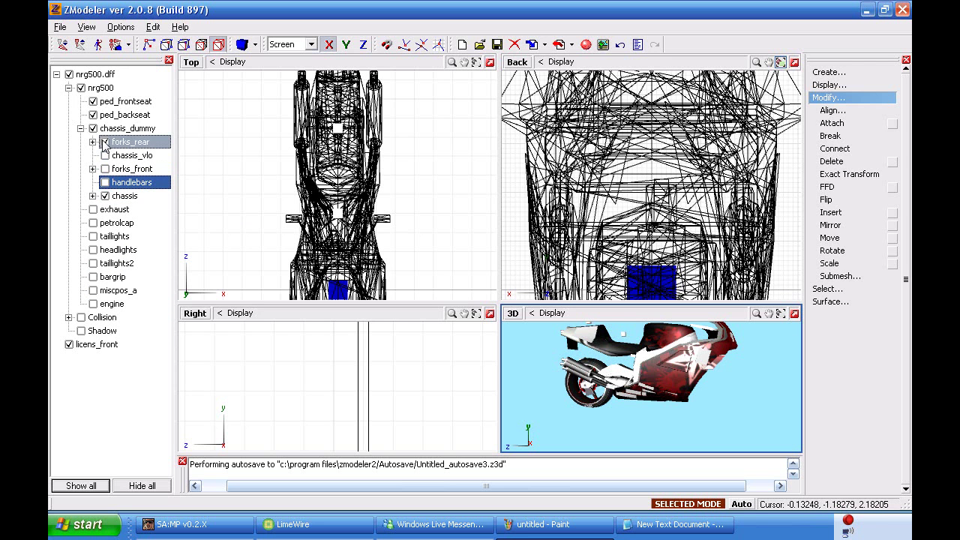
{"action": "left_click", "coordinate": [93, 115]}
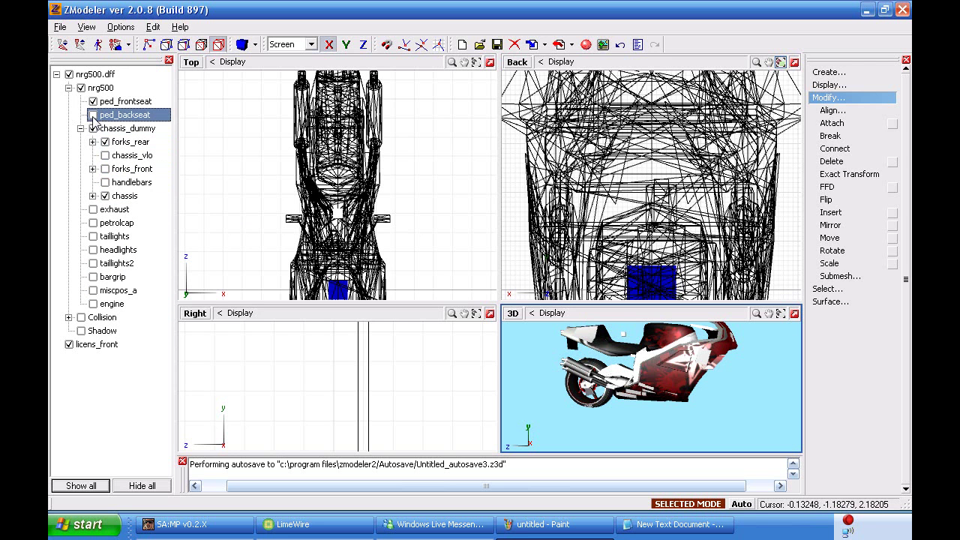
{"action": "left_click", "coordinate": [93, 101]}
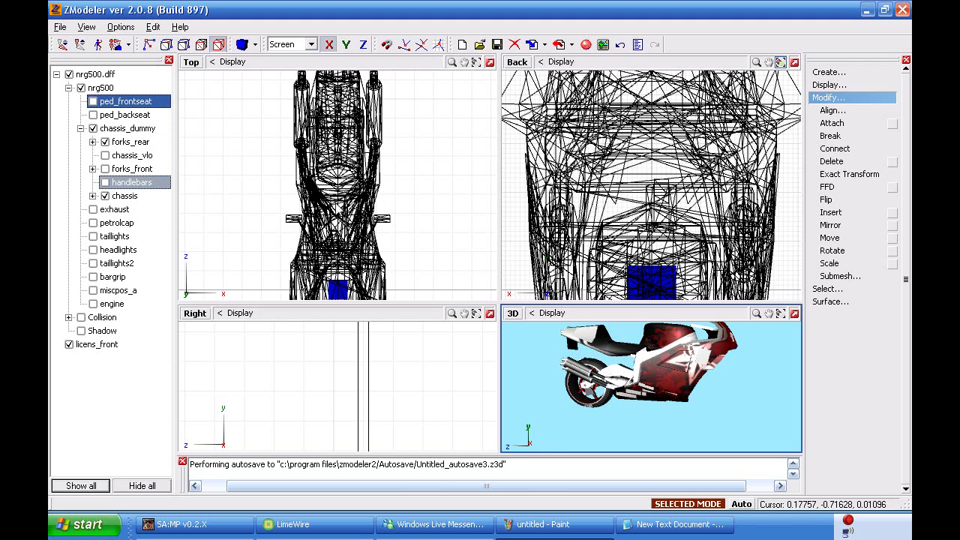
Expand the chassis node and examine extra2 on the bike's rear in 3D by switching its visibility off and on.
{"action": "left_click", "coordinate": [93, 196]}
{"action": "left_click", "coordinate": [117, 210]}
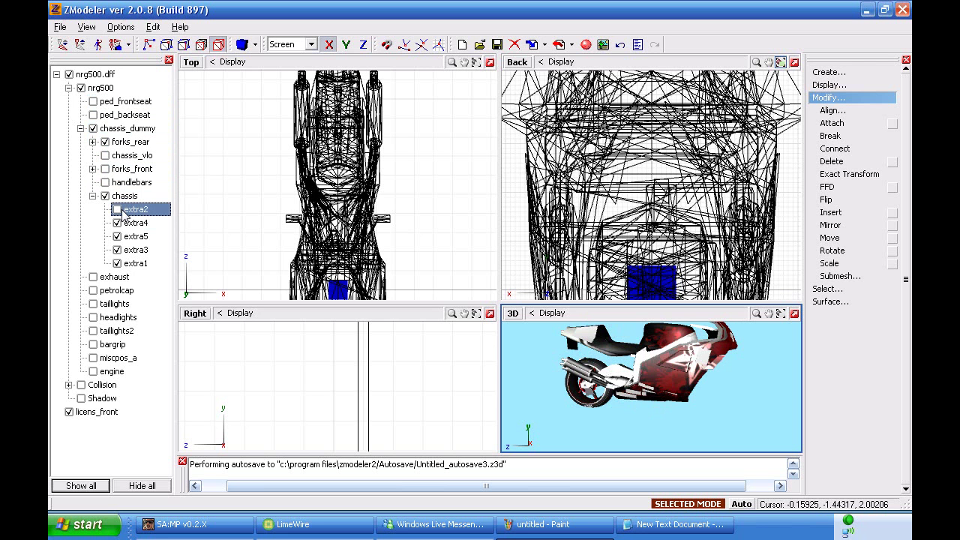
{"action": "left_click", "coordinate": [118, 210]}
{"action": "middle_click_drag", "start_coordinate": [613, 375], "coordinate": [650, 374]}
{"action": "scroll", "coordinate": [587, 381], "scroll_direction": "up", "scroll_amount": 2}
{"action": "scroll", "coordinate": [599, 388], "scroll_direction": "up", "scroll_amount": 3}
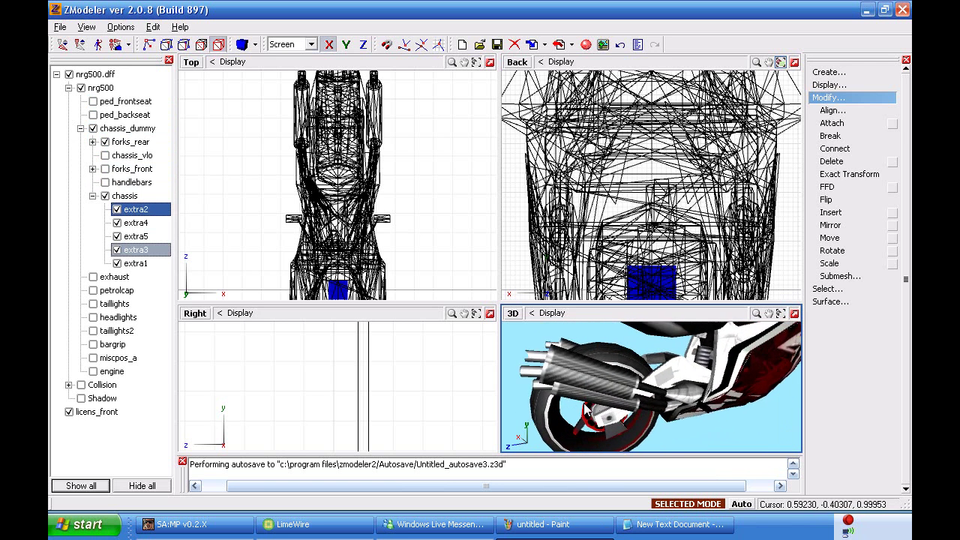
{"action": "scroll", "coordinate": [583, 400], "scroll_direction": "down", "scroll_amount": 1}
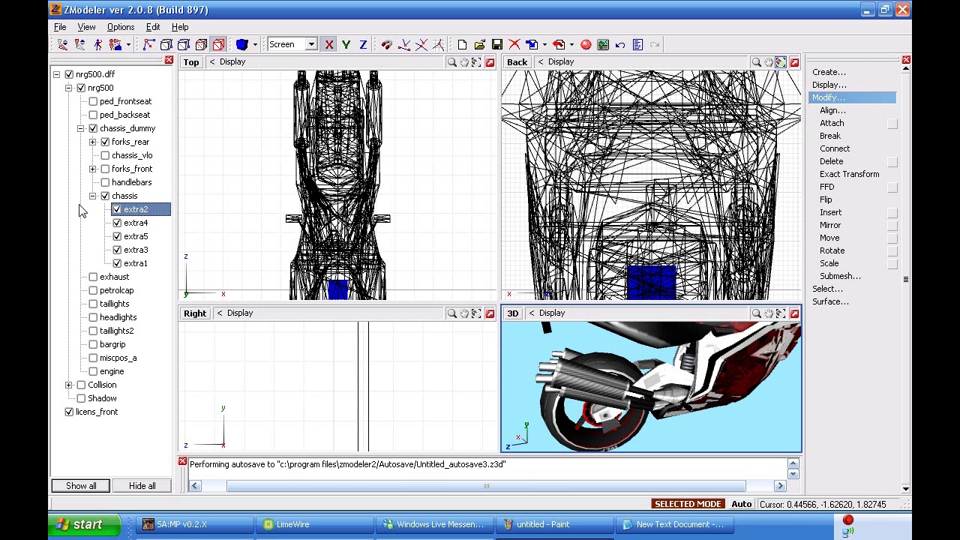
Hide extra2, extra3 and extra1 under chassis, testing the visibility of extra4 and extra5 but leaving both shown.
{"action": "left_click", "coordinate": [119, 210]}
{"action": "left_click", "coordinate": [116, 223]}
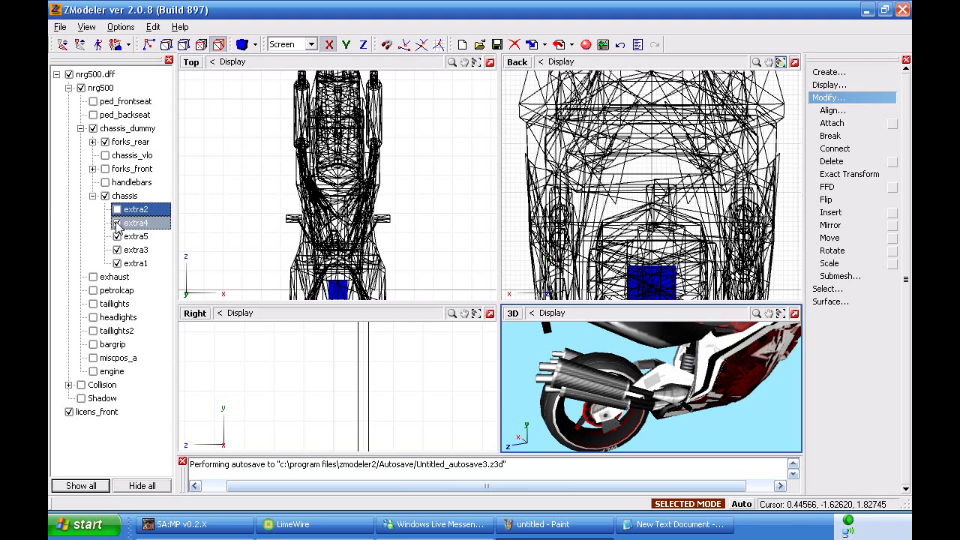
{"action": "left_click", "coordinate": [117, 223]}
{"action": "left_click", "coordinate": [116, 237]}
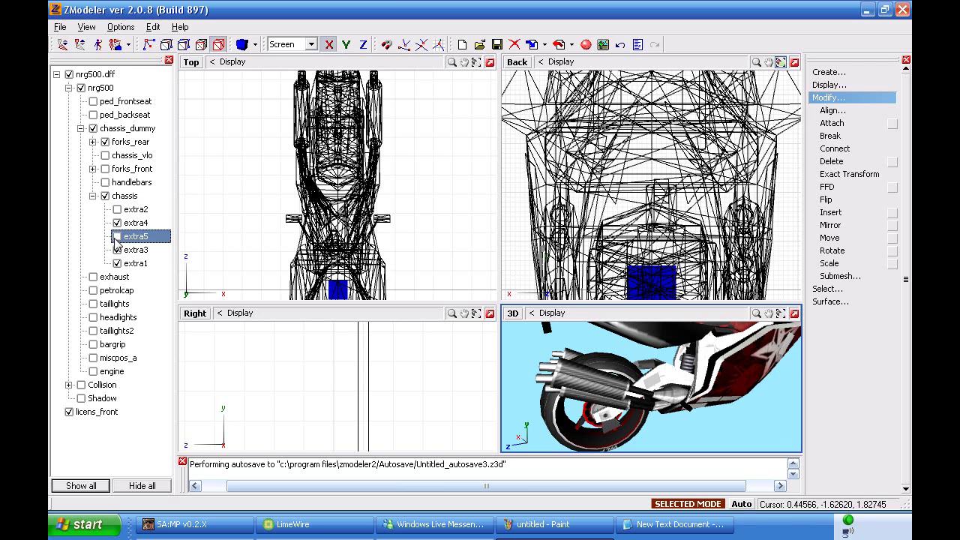
{"action": "left_click", "coordinate": [116, 237]}
{"action": "left_click", "coordinate": [114, 250]}
{"action": "left_click", "coordinate": [117, 263]}
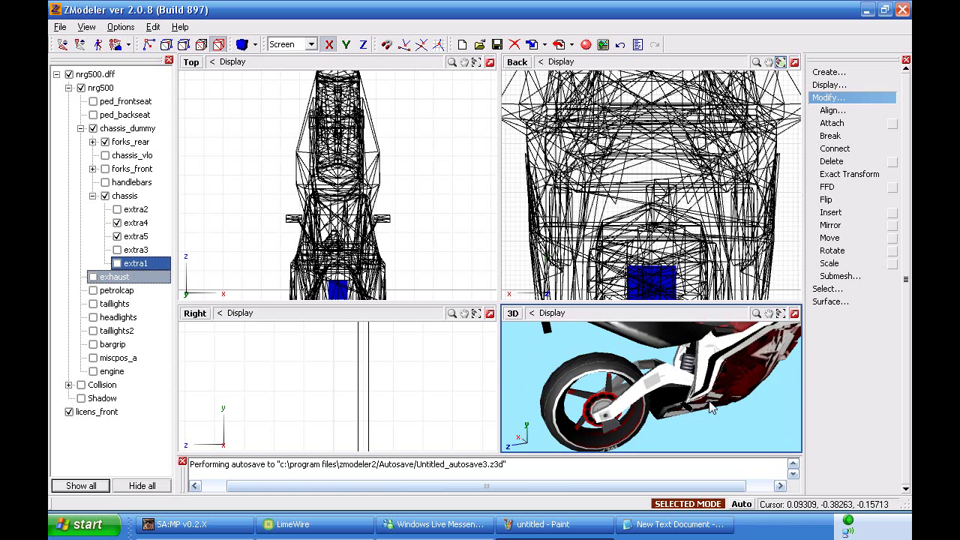
Inspect the bike's rear and side in 3D and hide extra5 and extra4 under chassis.
{"action": "left_click_drag", "start_coordinate": [709, 402], "coordinate": [667, 398]}
{"action": "middle_click_drag", "start_coordinate": [668, 402], "coordinate": [705, 404]}
{"action": "left_click", "coordinate": [117, 236]}
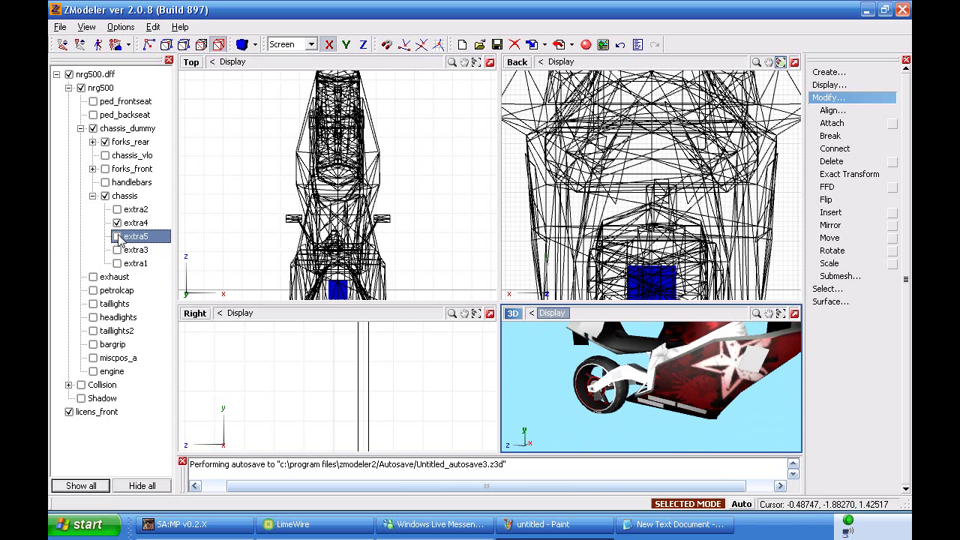
{"action": "left_click", "coordinate": [117, 223]}
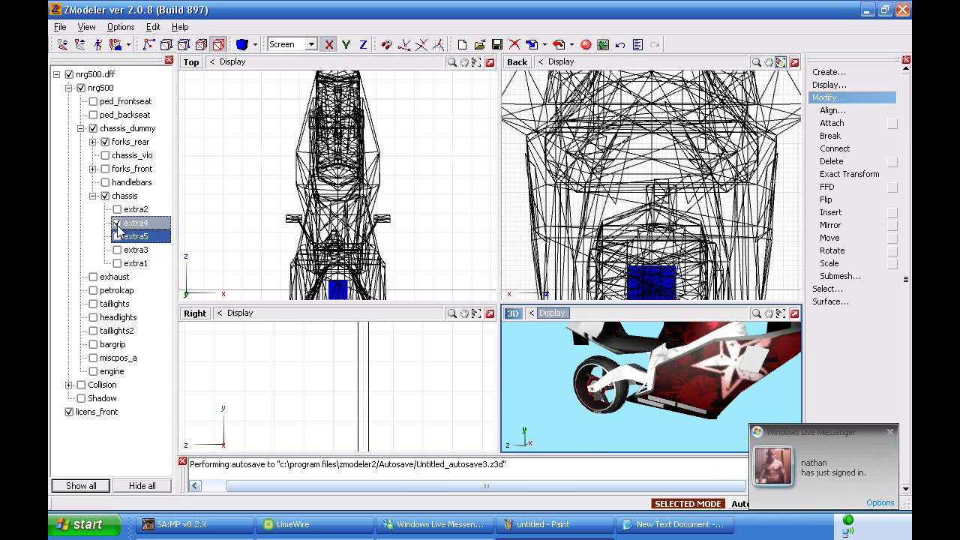